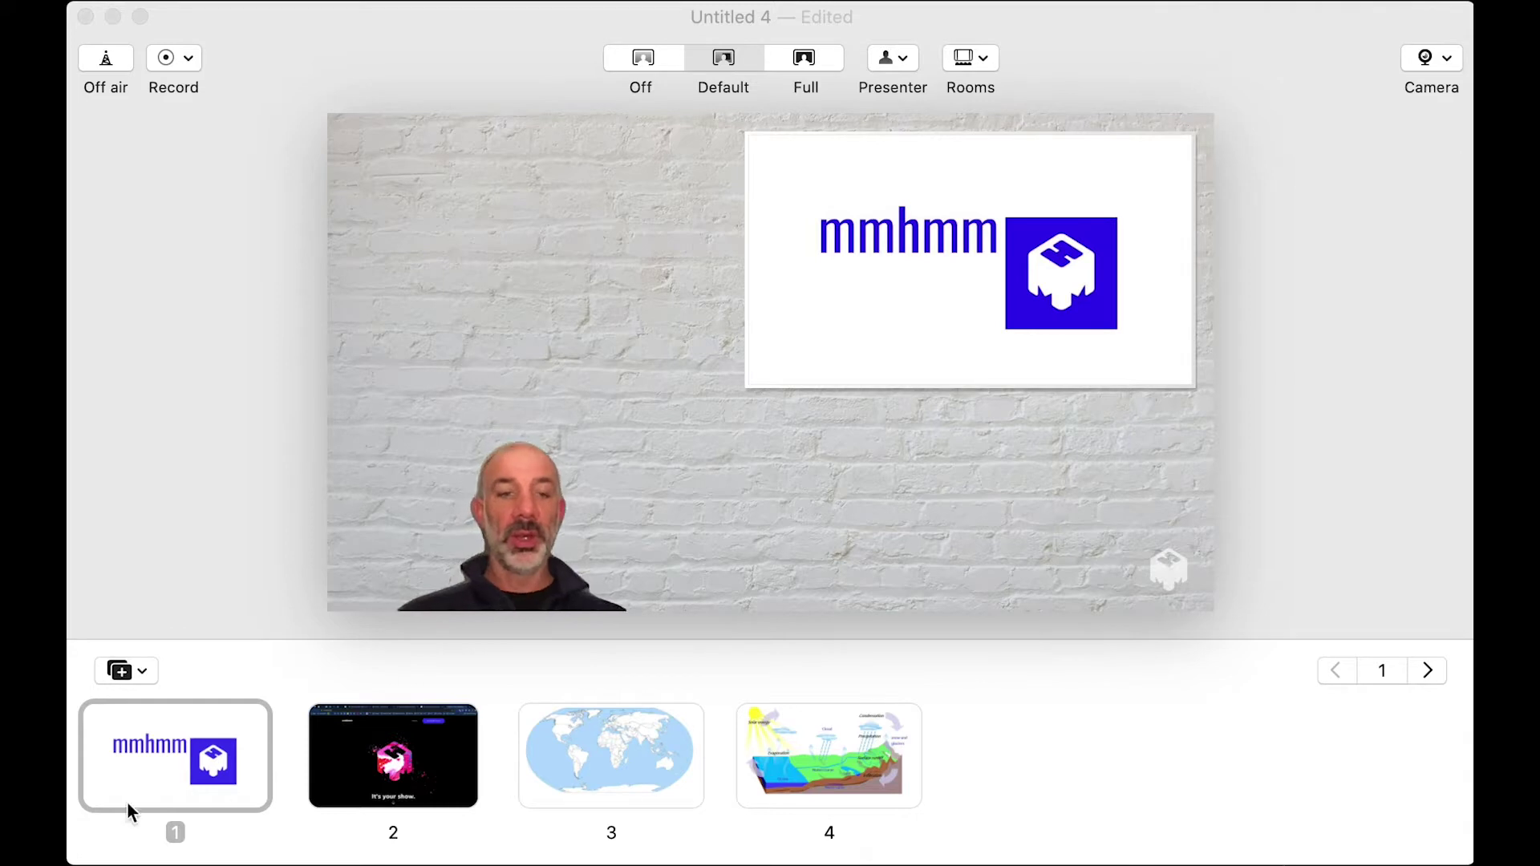
Put slide 2, the 'It's your show.' website slide, on stage and show the Add Media / Add Screen Share choices.
left_click(161, 762)
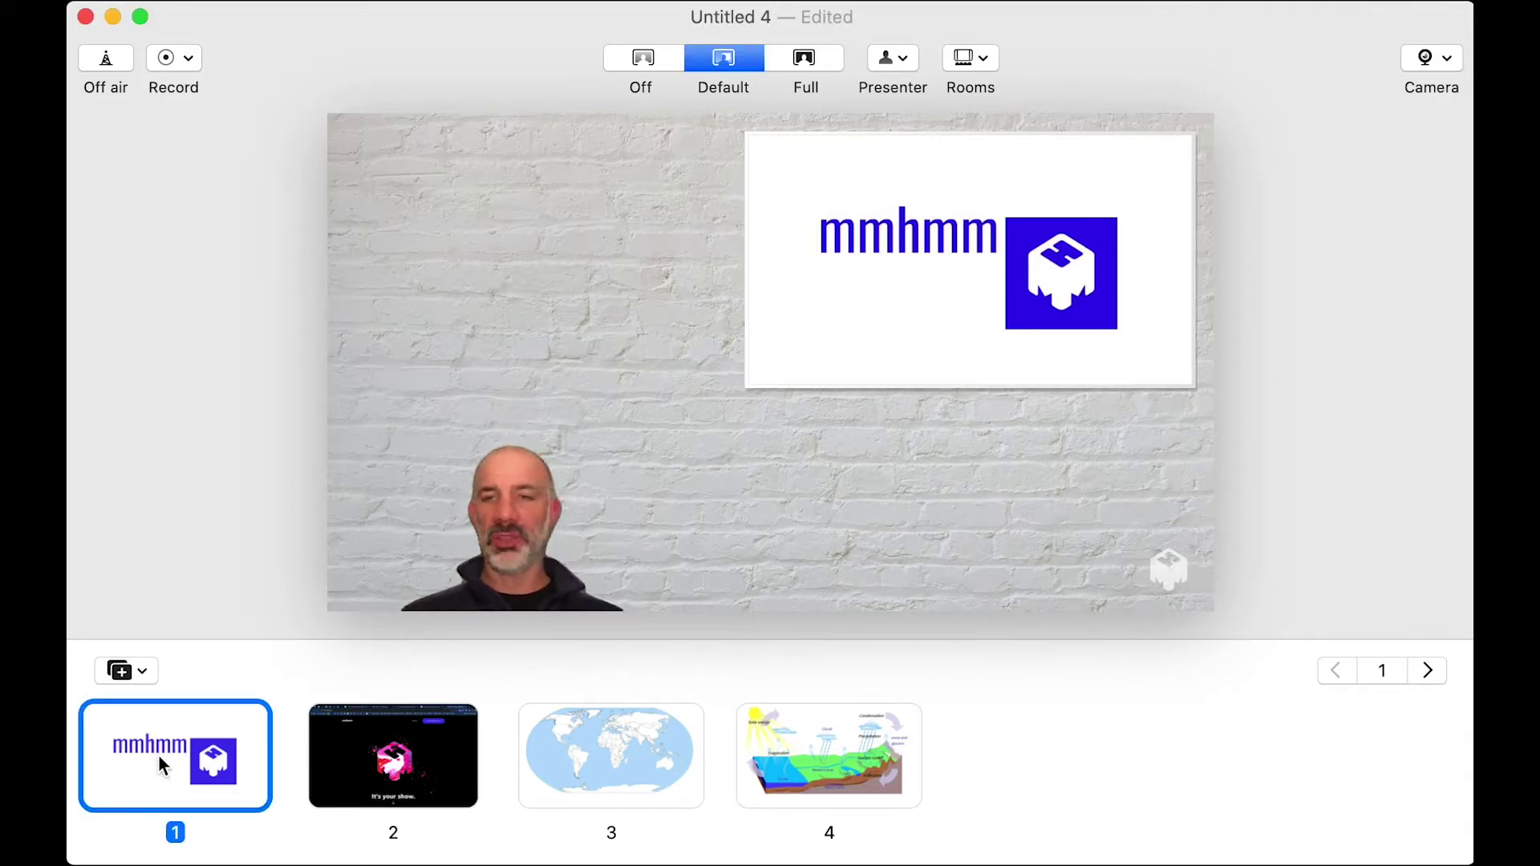
left_click(361, 753)
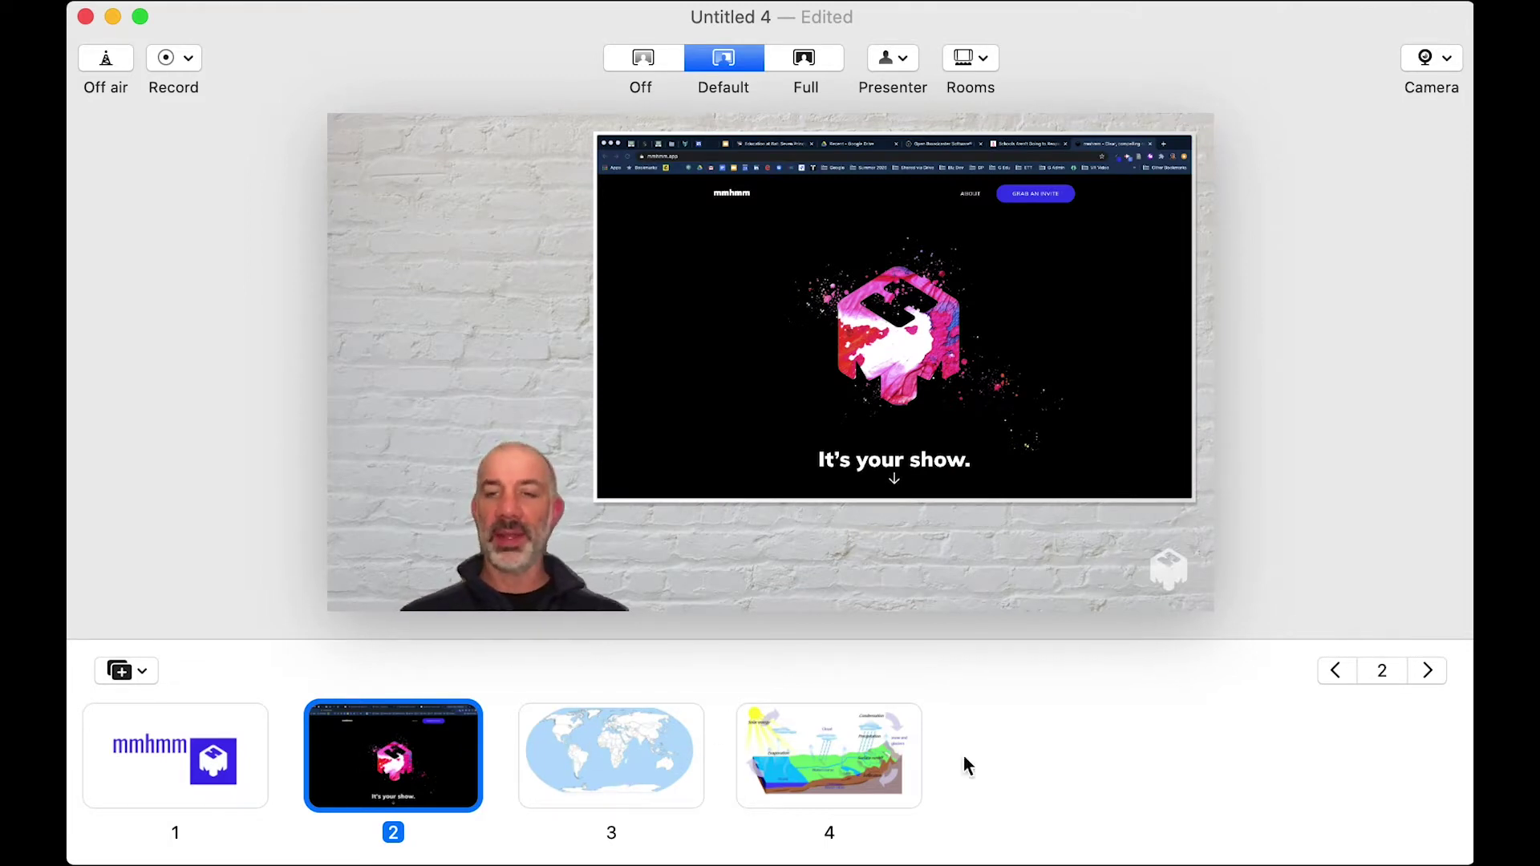
left_click(143, 672)
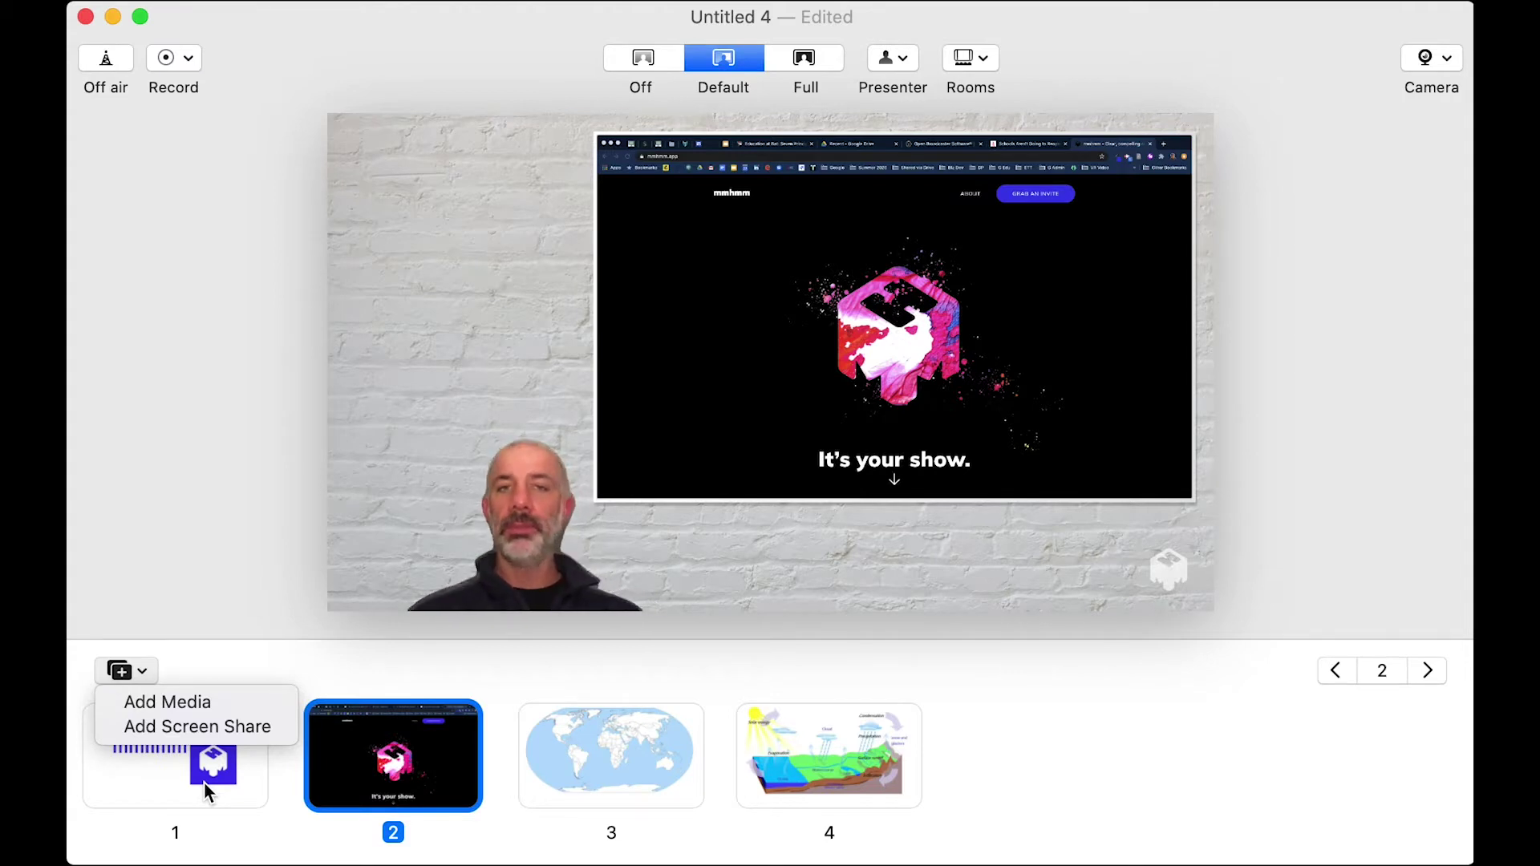
Enlarge the presenter, hide the slide to reposition it lower left, then restore the slide beside it.
left_click(639, 498)
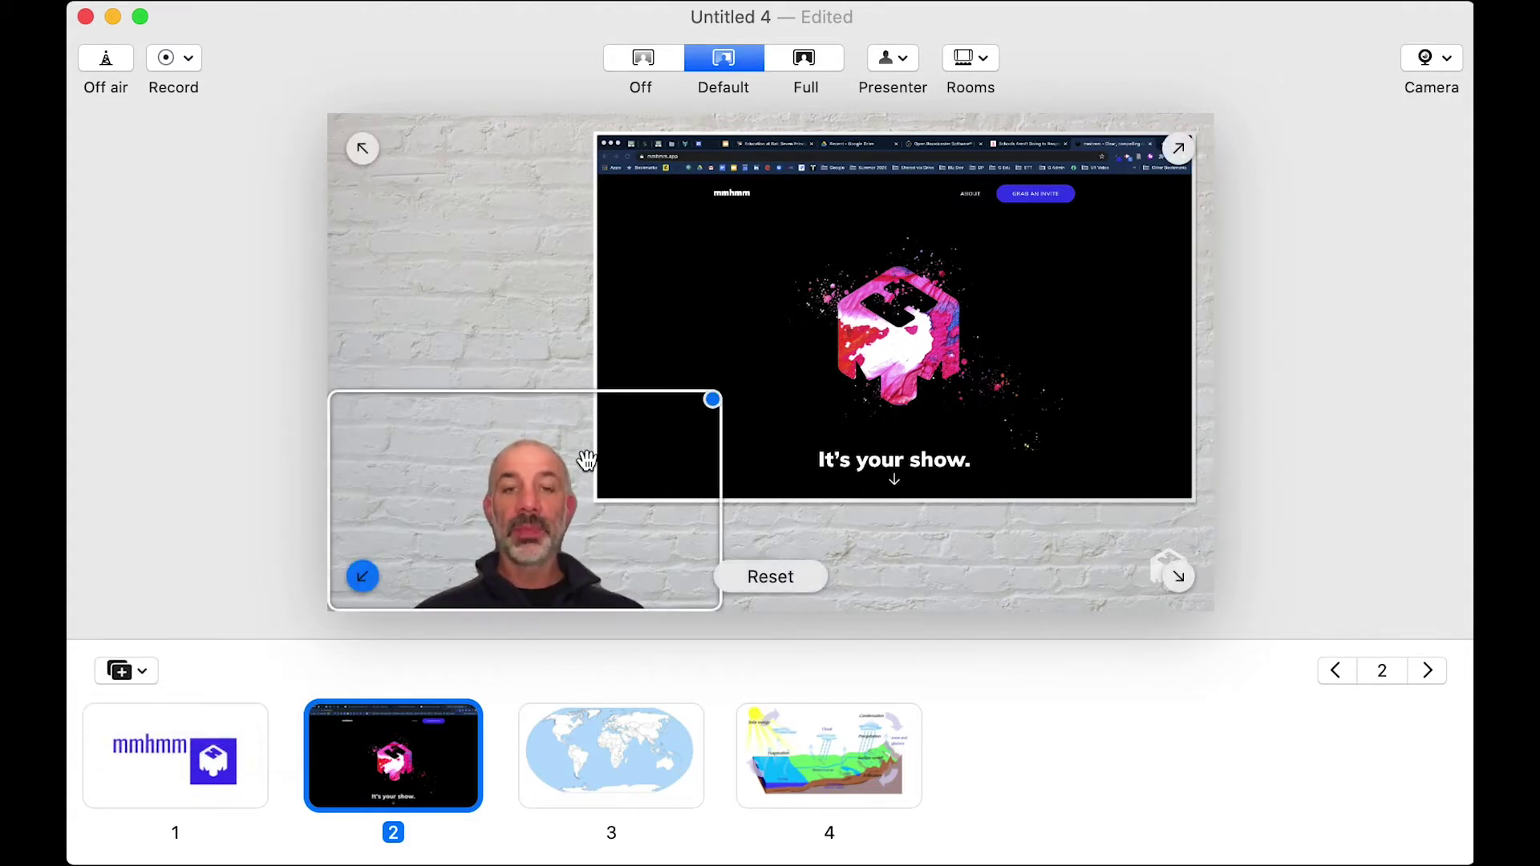
left_click_drag(709, 402, 976, 265)
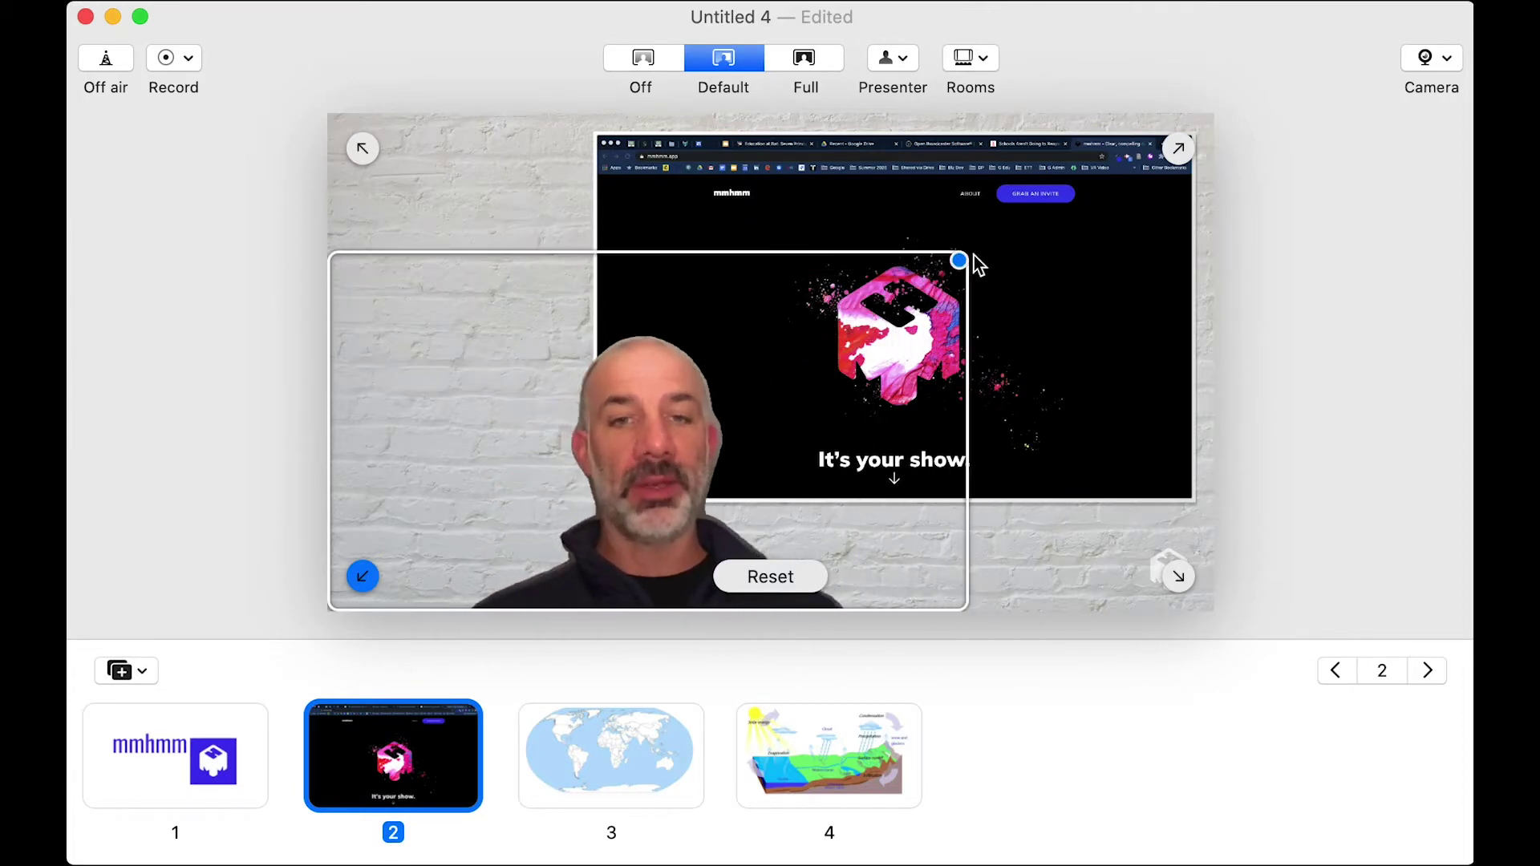
left_click(643, 63)
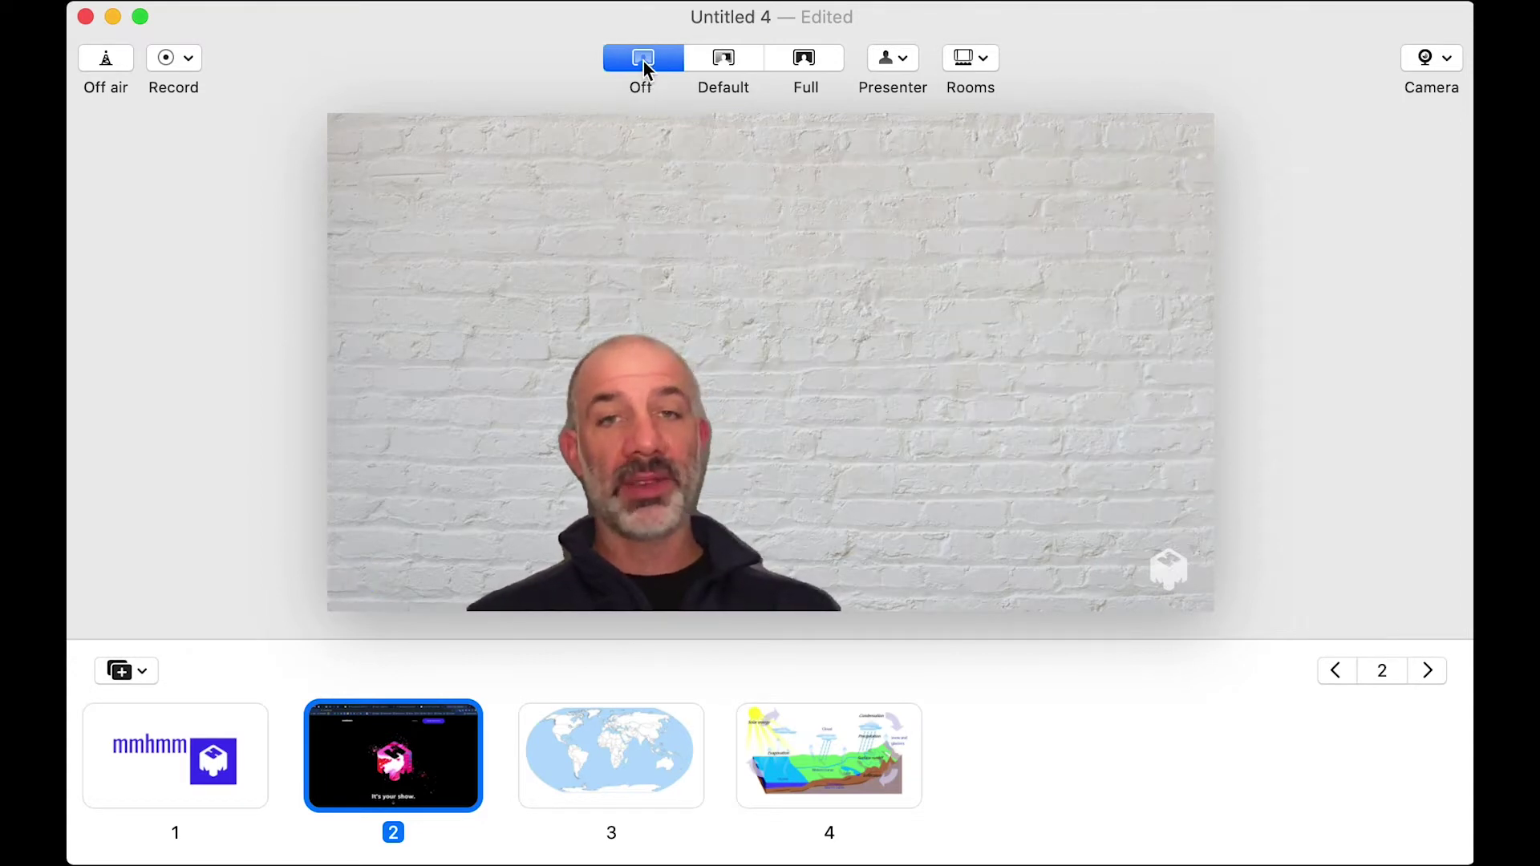
left_click_drag(652, 344, 522, 430)
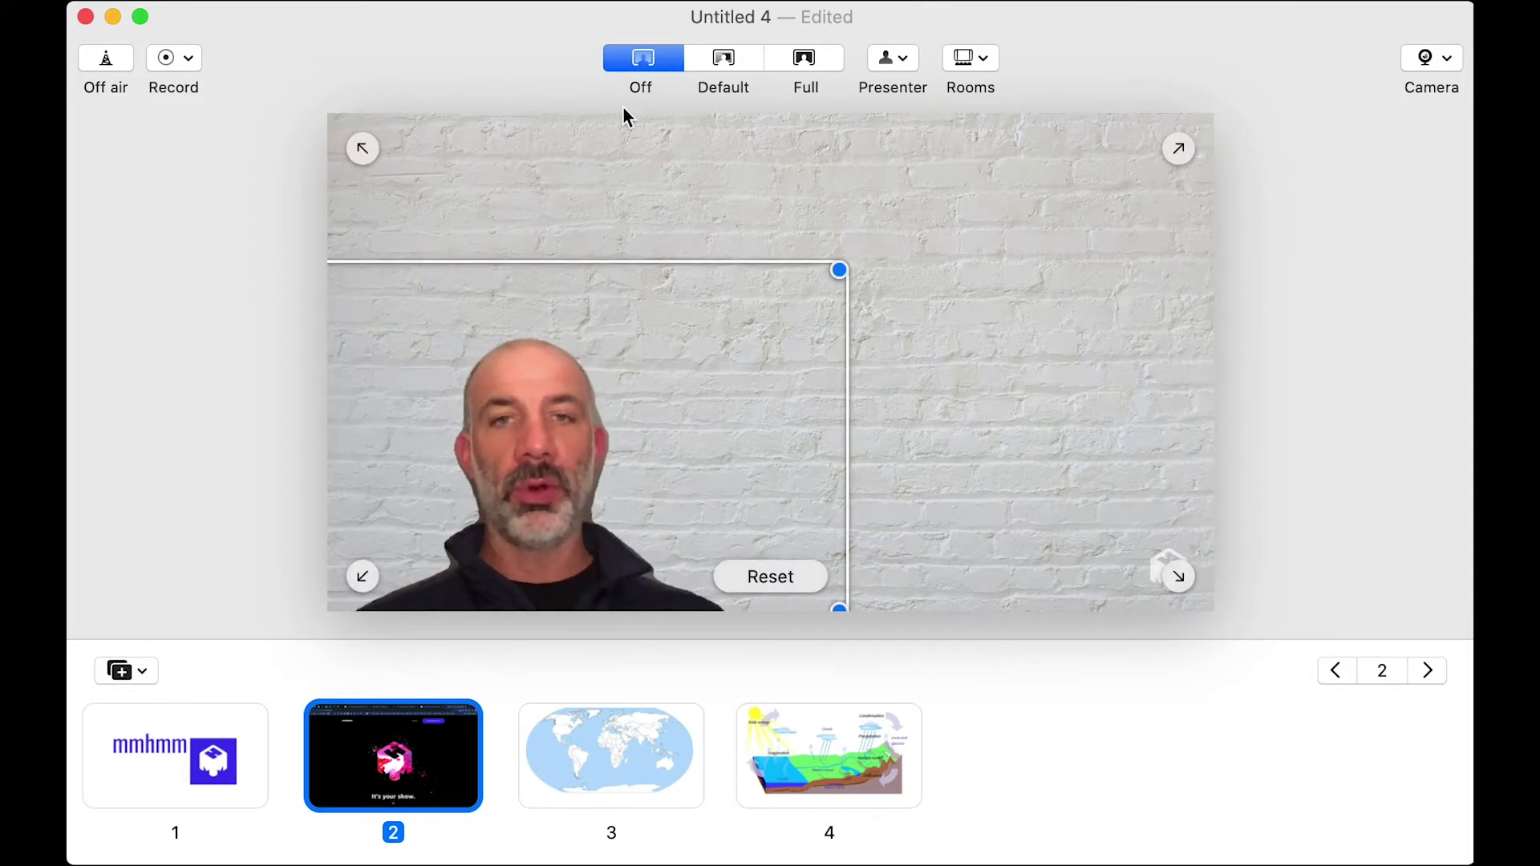
left_click(724, 59)
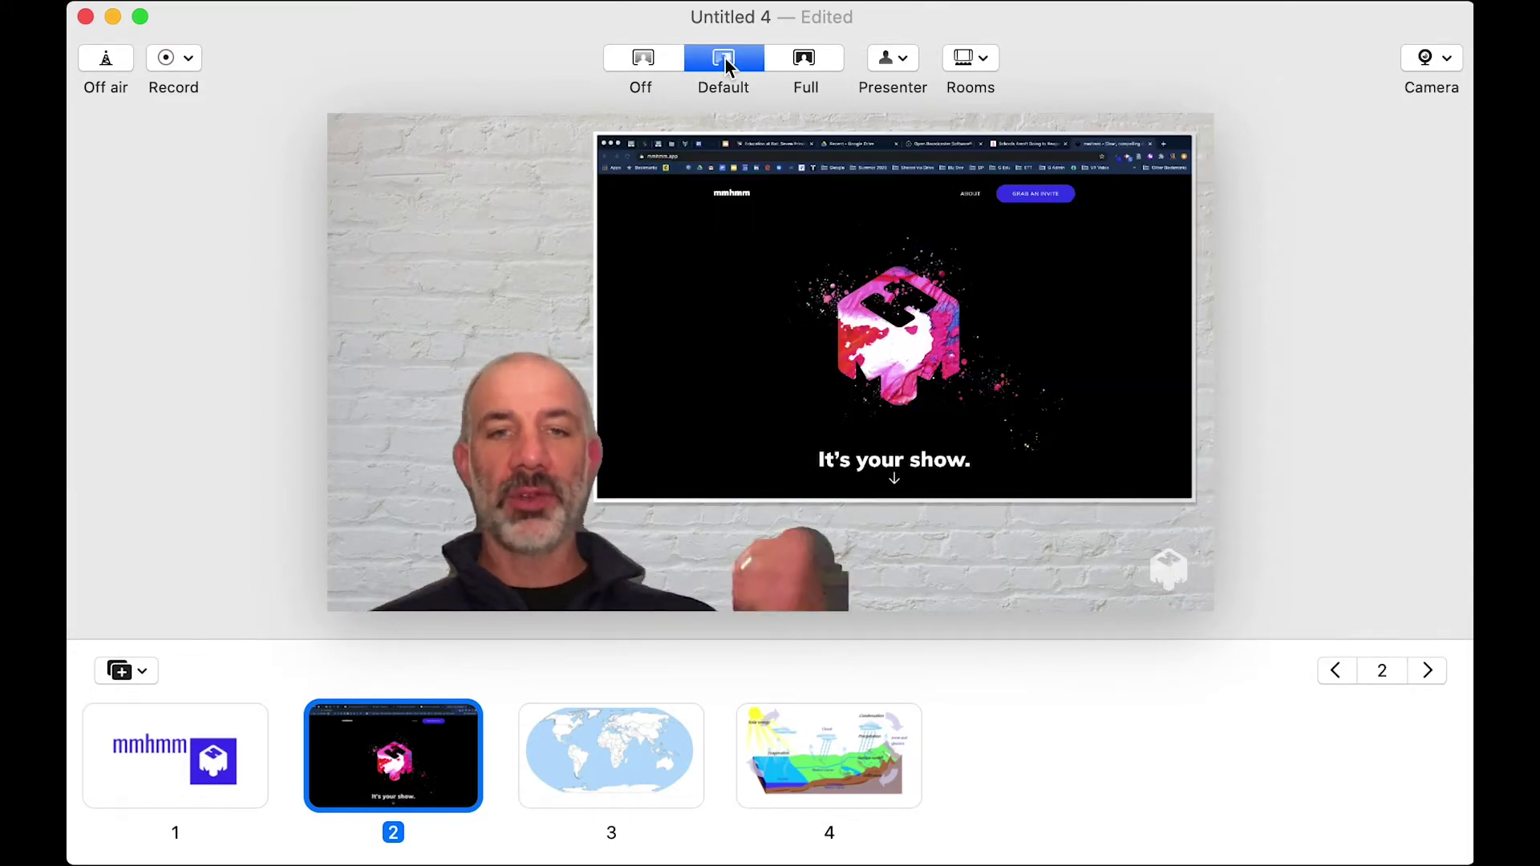
Switch to Full layout and snap the presenter into the bottom-left corner, enlarged toward the logo.
left_click(807, 59)
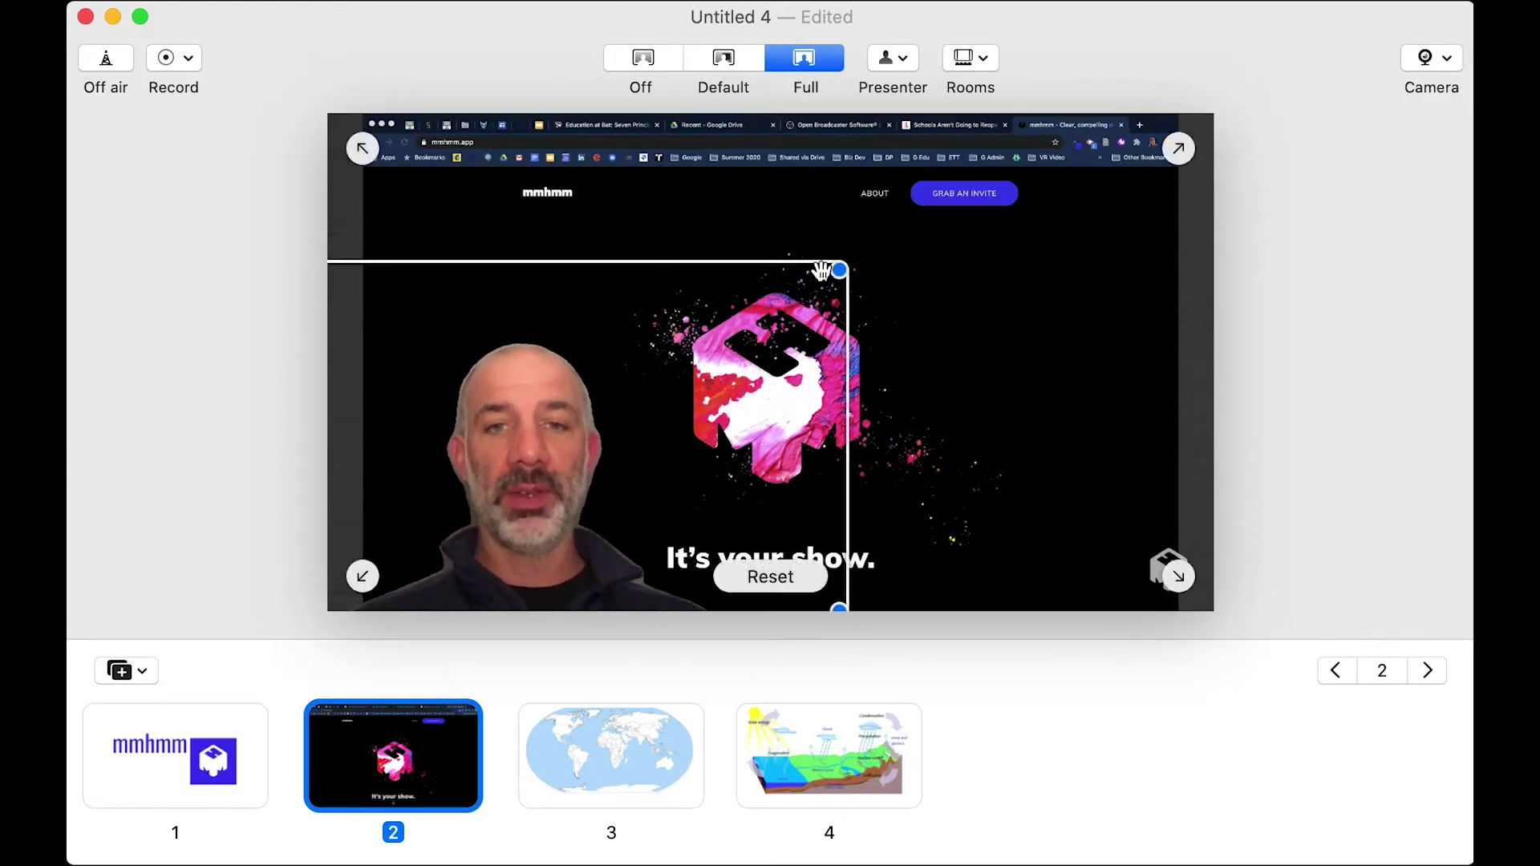
scroll(651, 373, "down", 5)
scroll(652, 372, "down", 3)
left_click(361, 577)
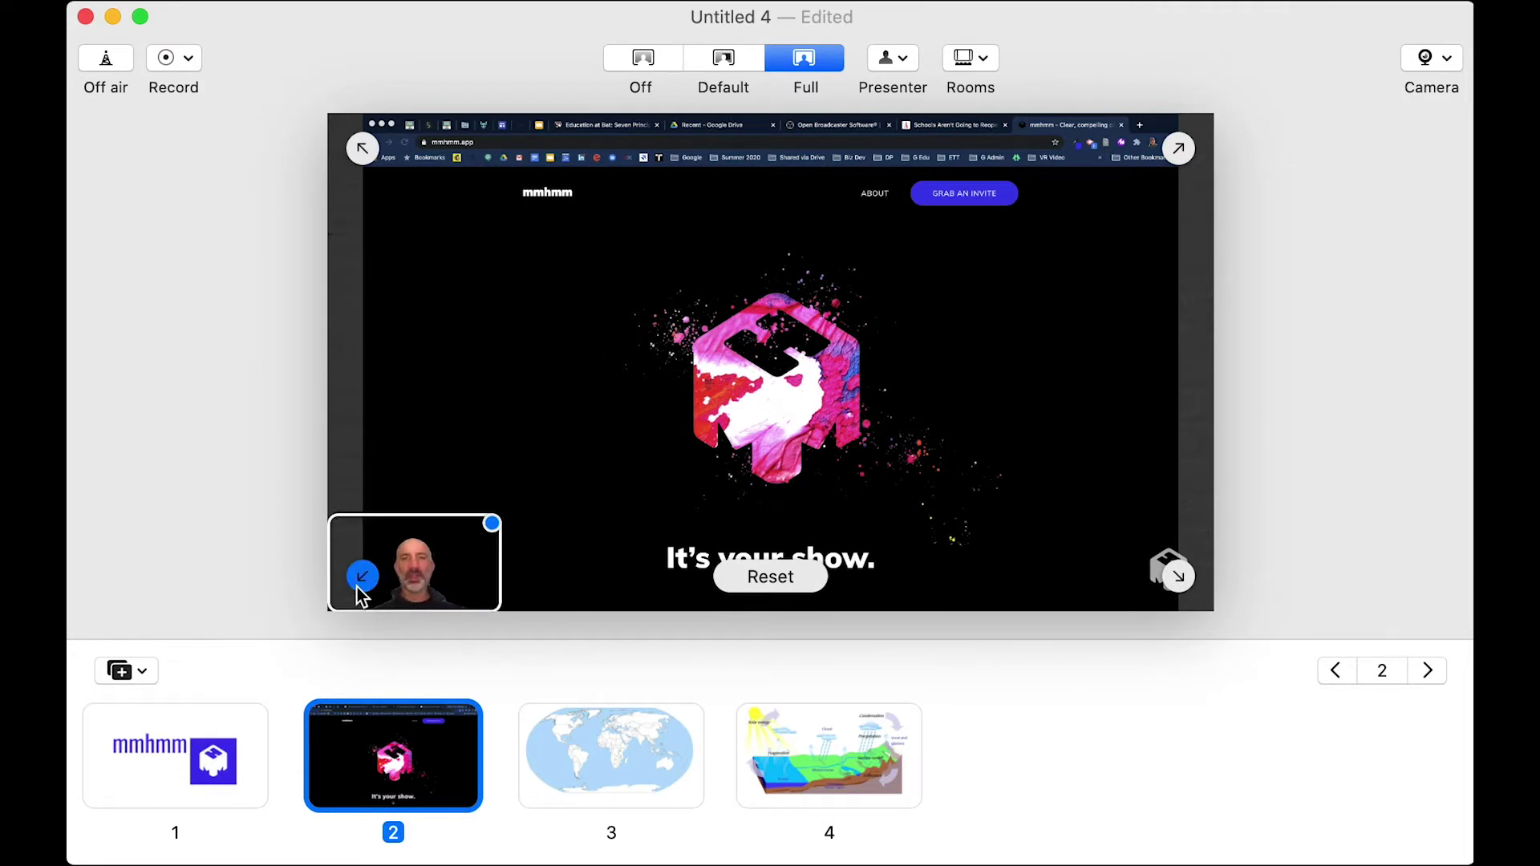
left_click_drag(492, 523, 776, 335)
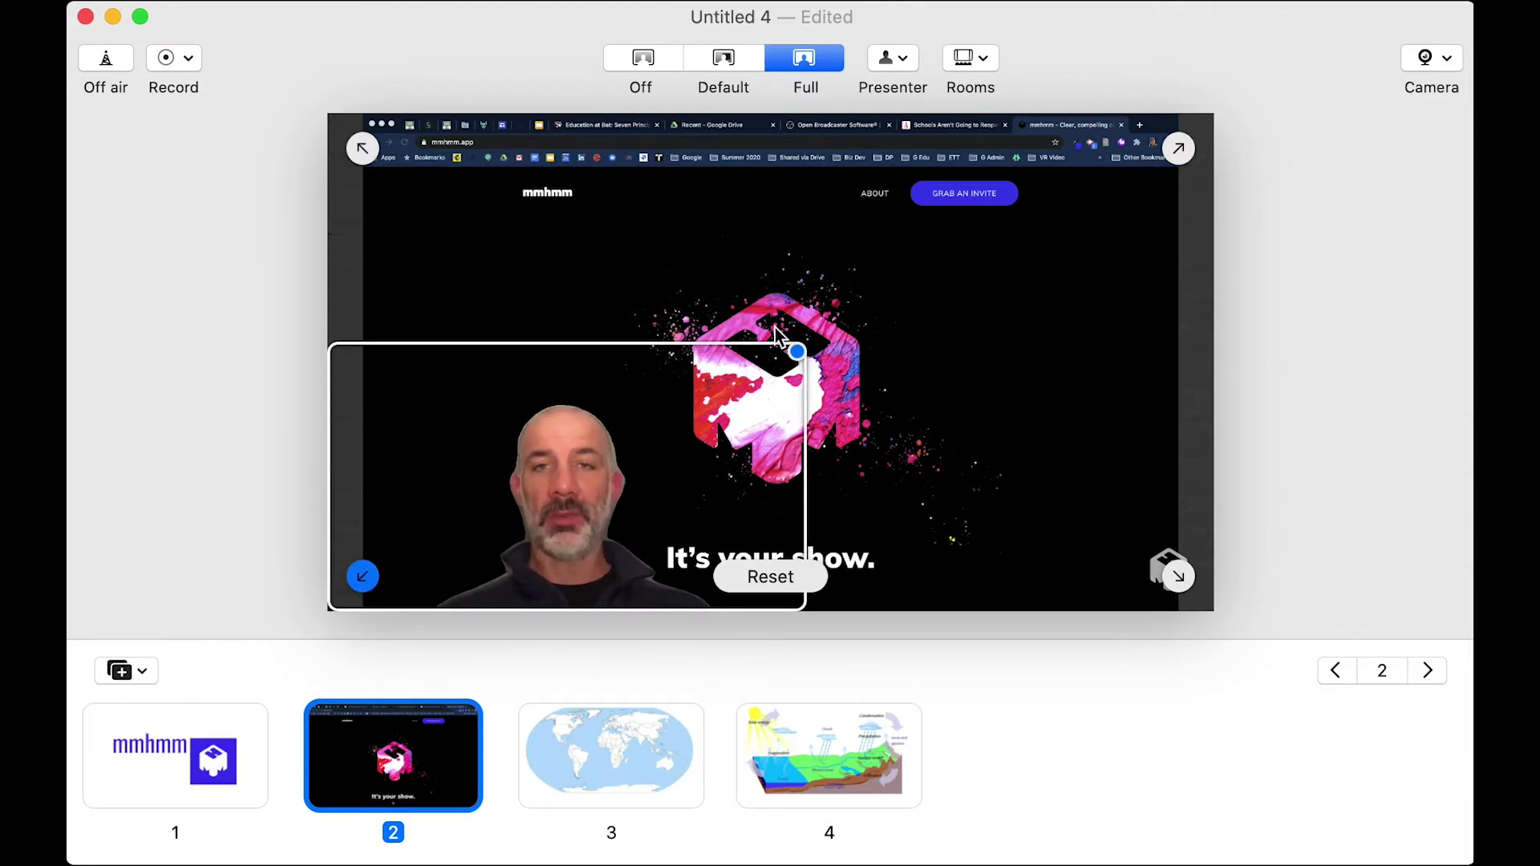
Lower the presenter's opacity and try Round, Rectangle, then Silhouette masks.
left_click(899, 60)
left_click_drag(1057, 178, 990, 178)
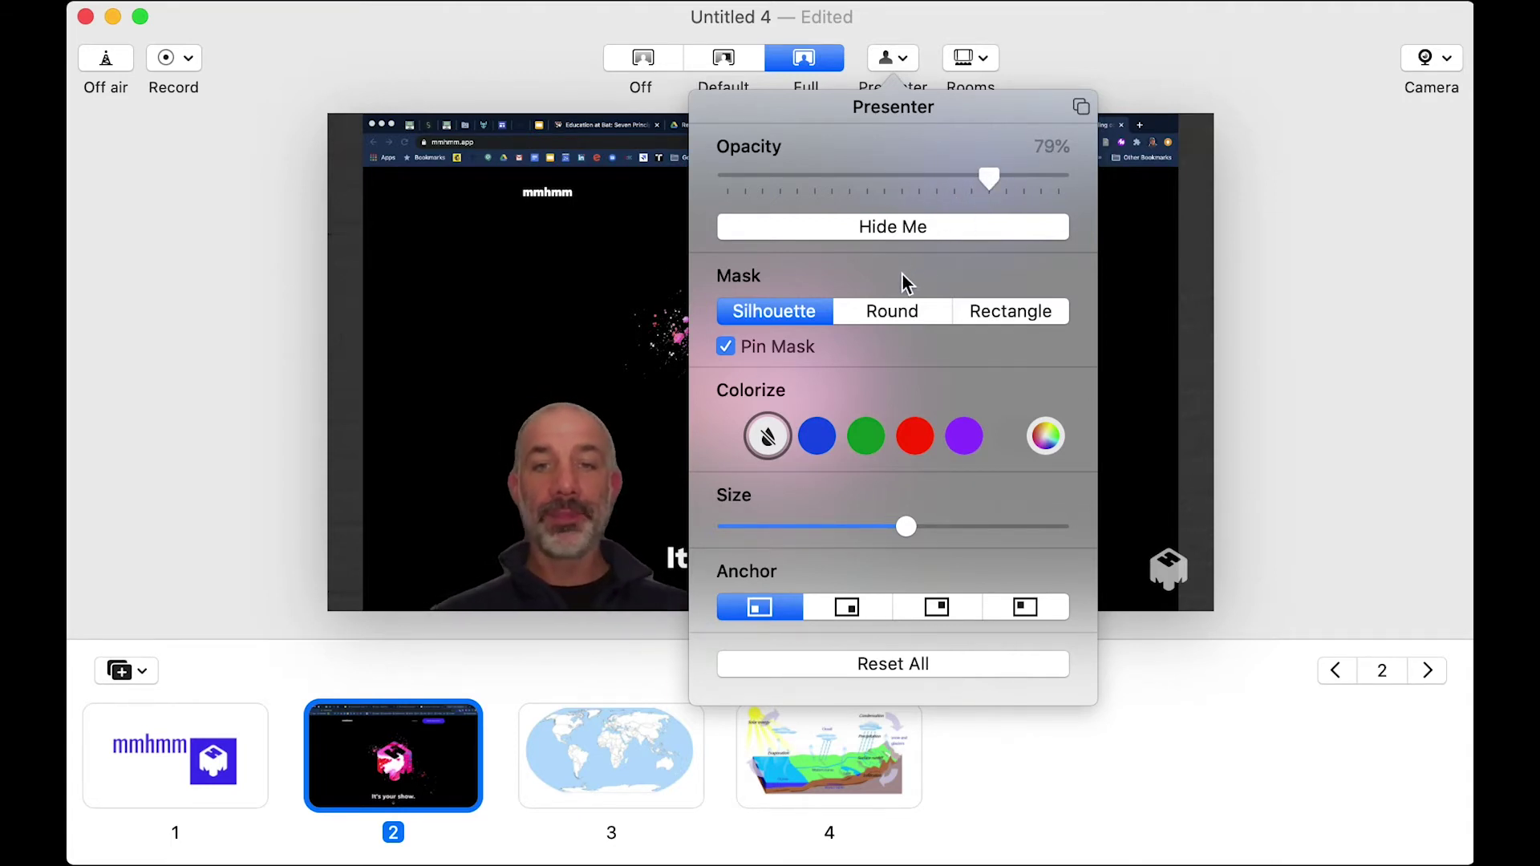
left_click(891, 313)
left_click(999, 309)
left_click(751, 317)
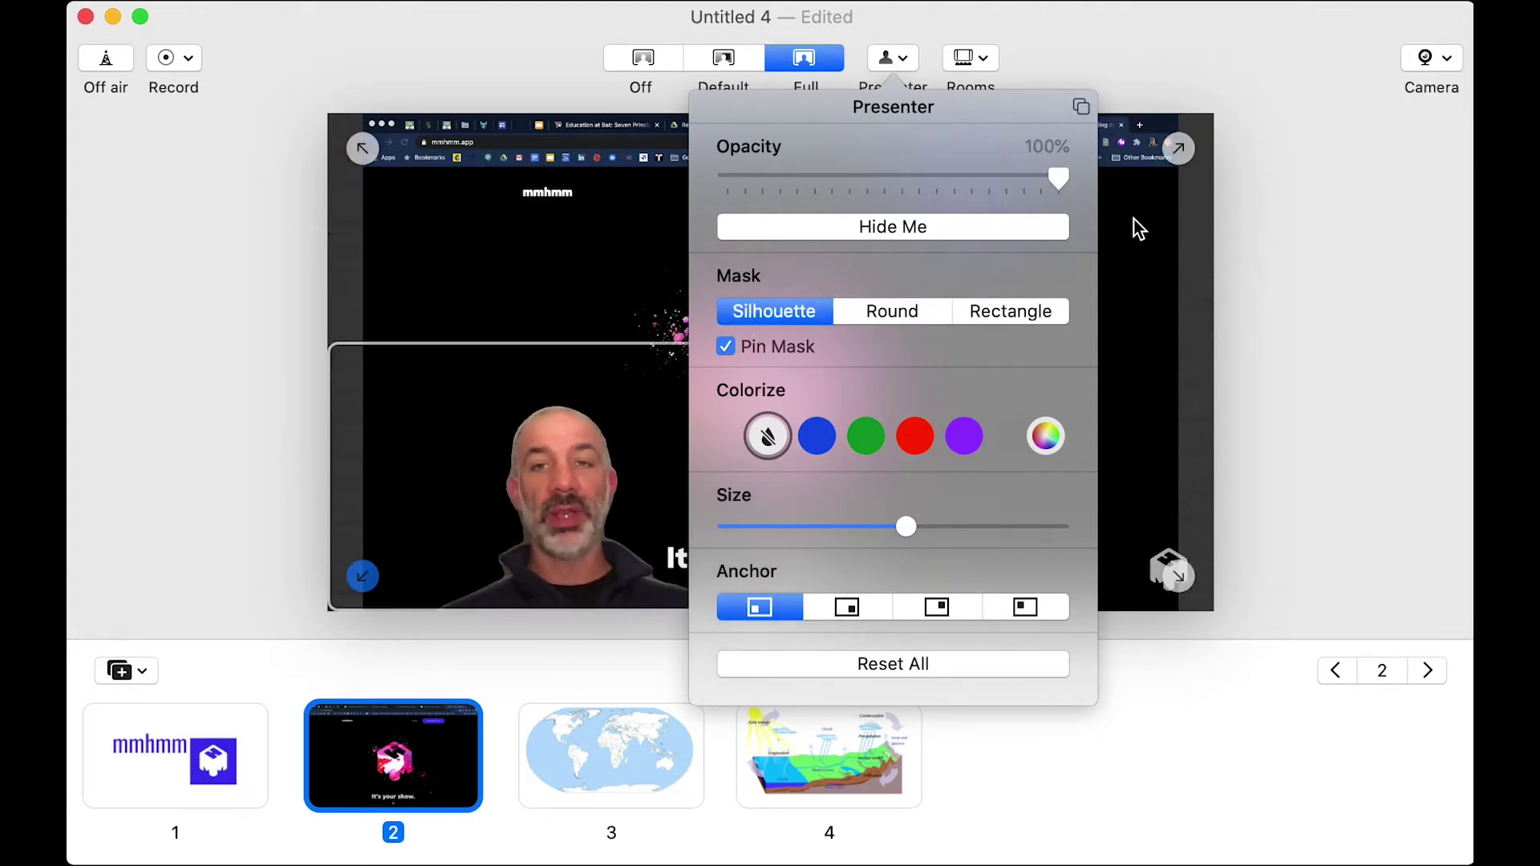
left_click(1314, 223)
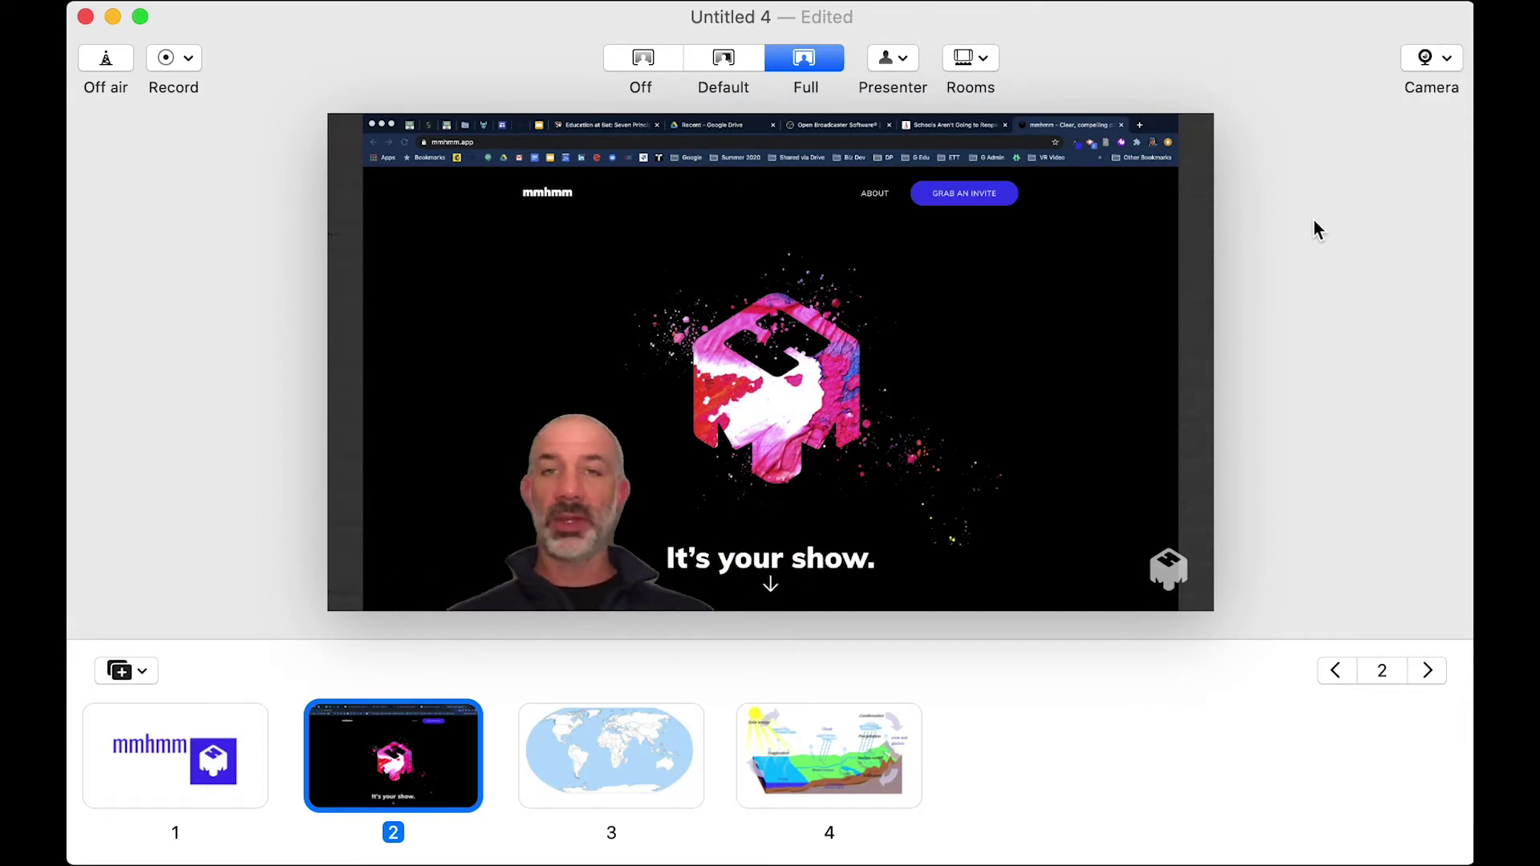
Set presenter opacity to 51%, tint it blue, and move it further left.
mouse_move(927, 353)
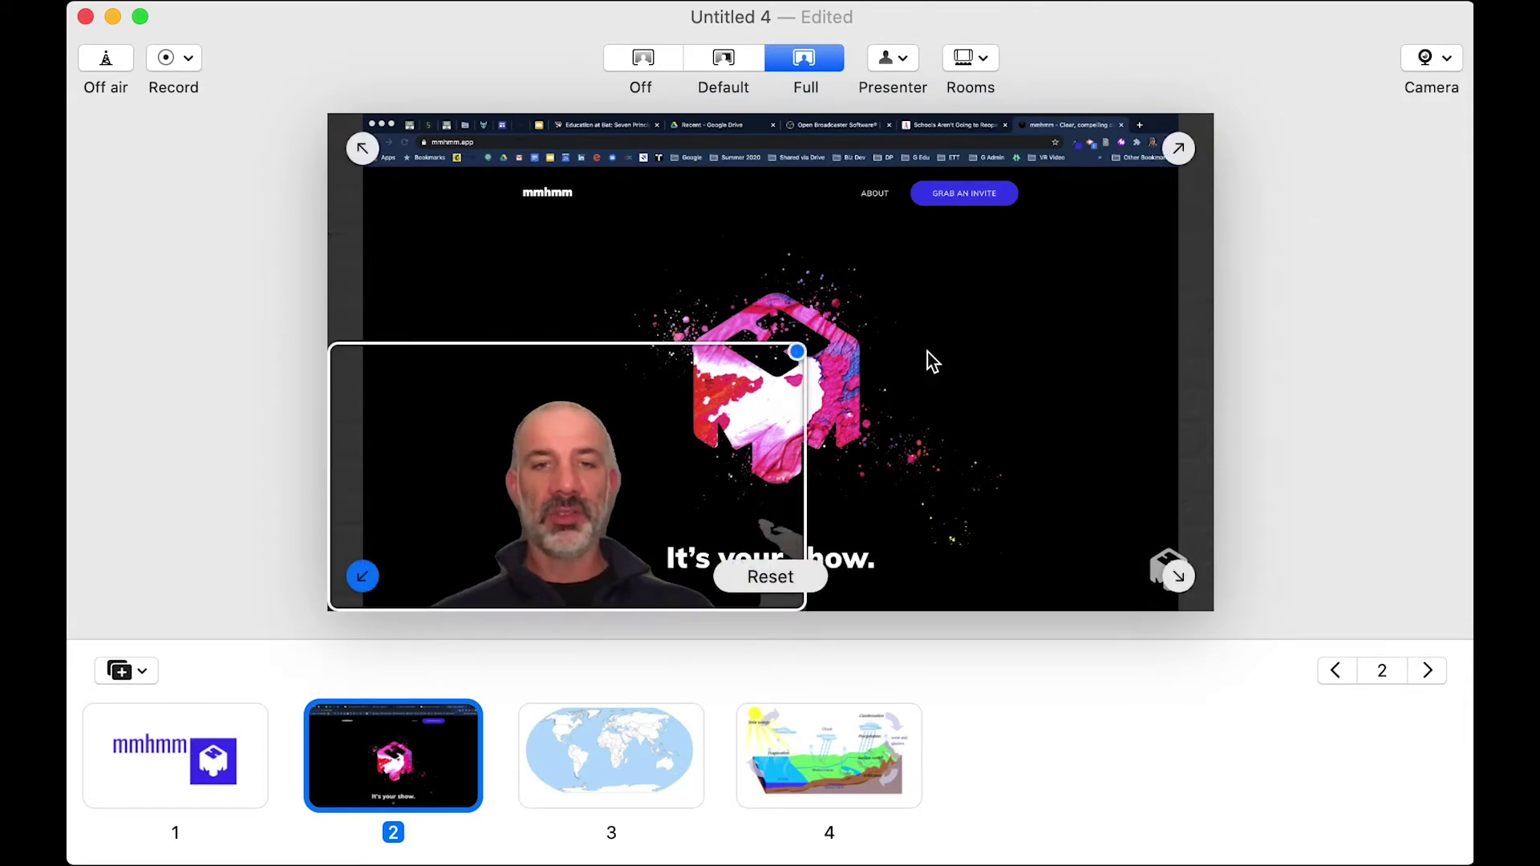
left_click(896, 58)
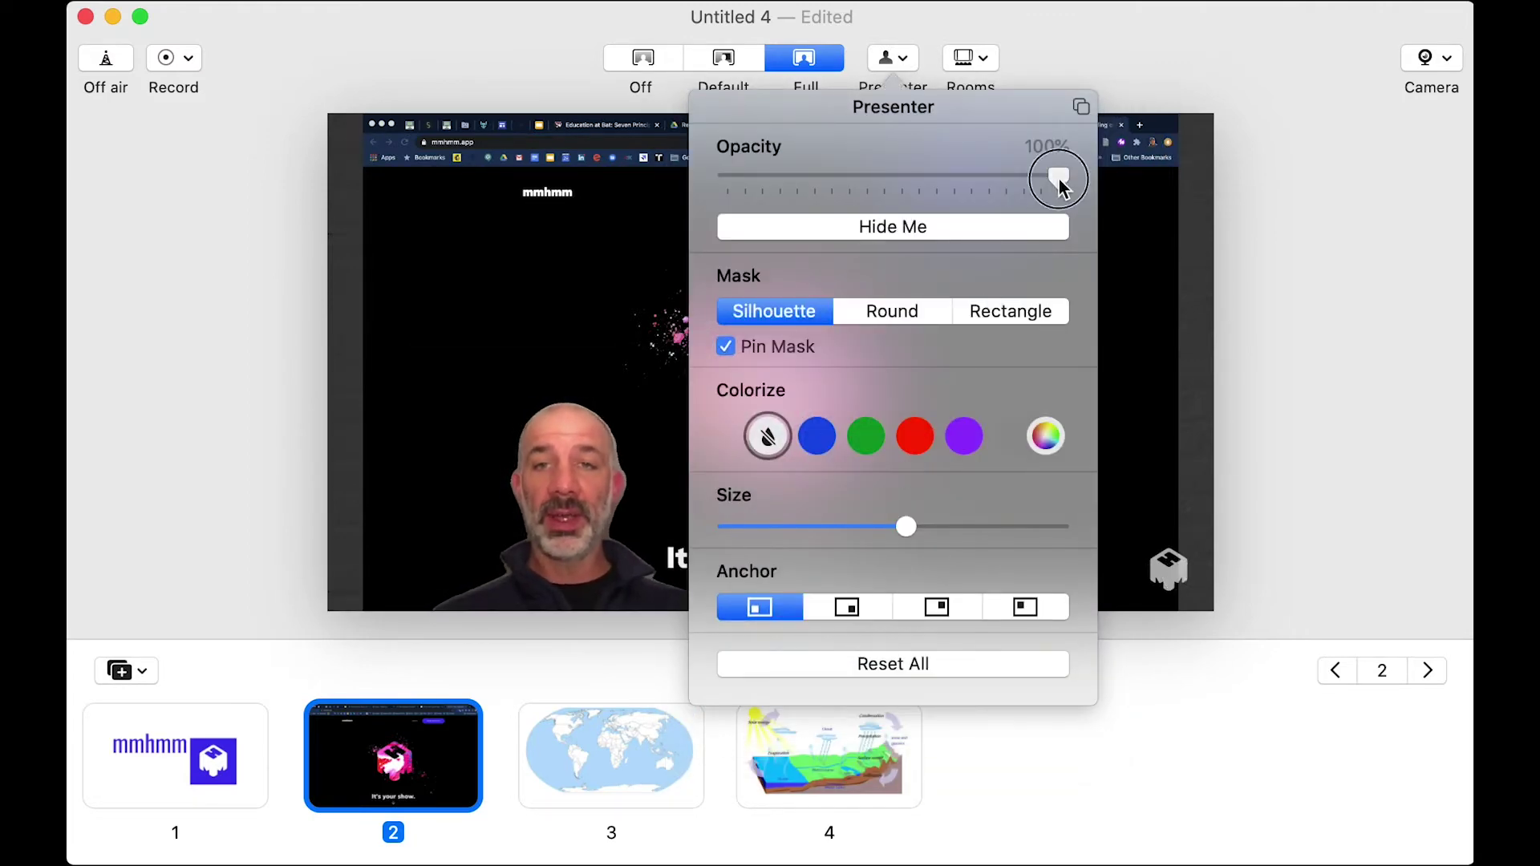
left_click_drag(1057, 181, 899, 187)
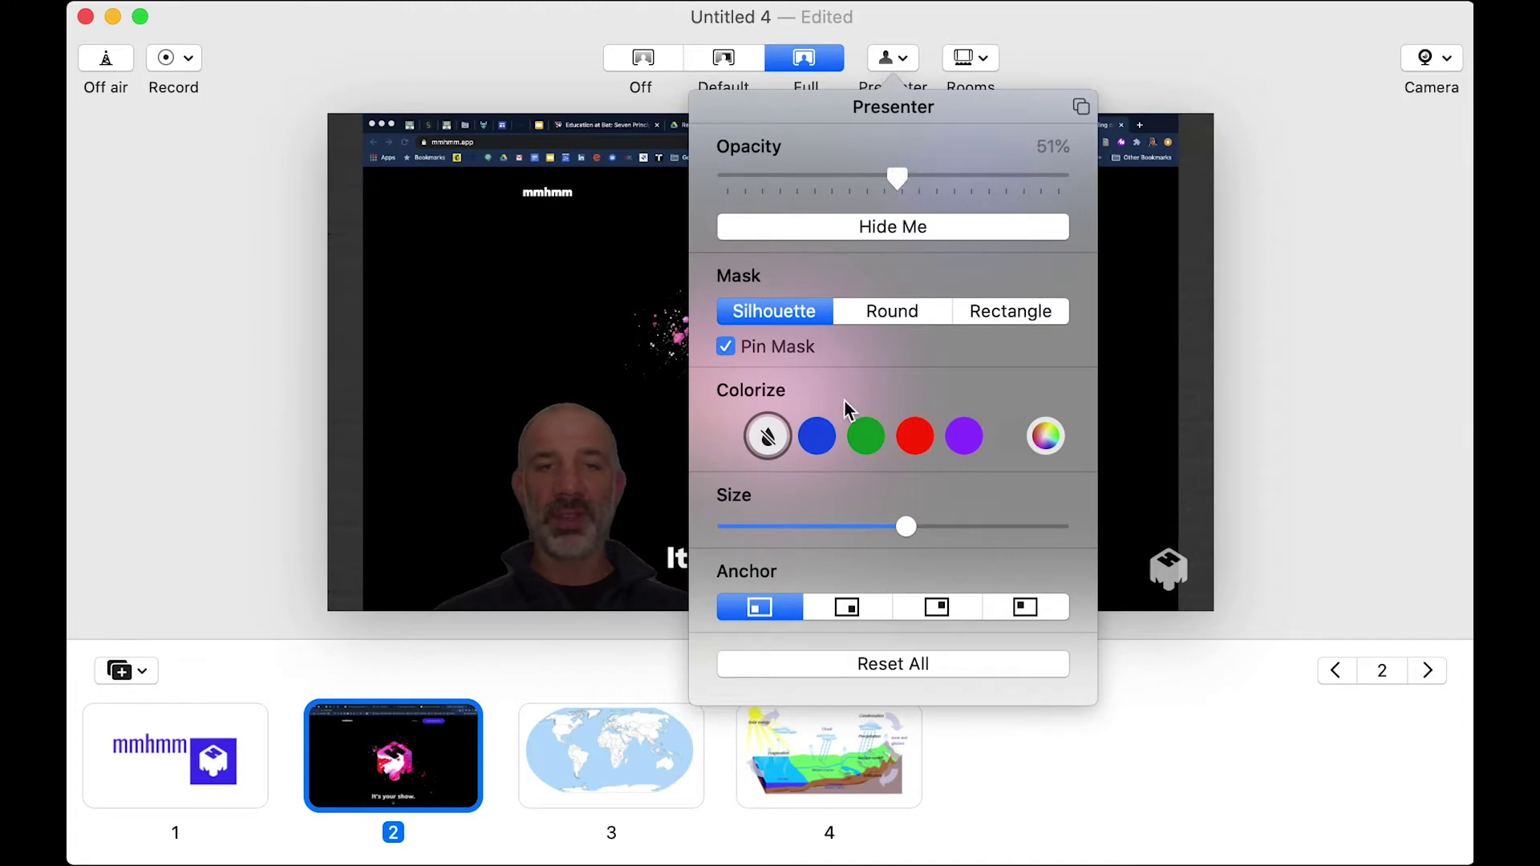
left_click(812, 441)
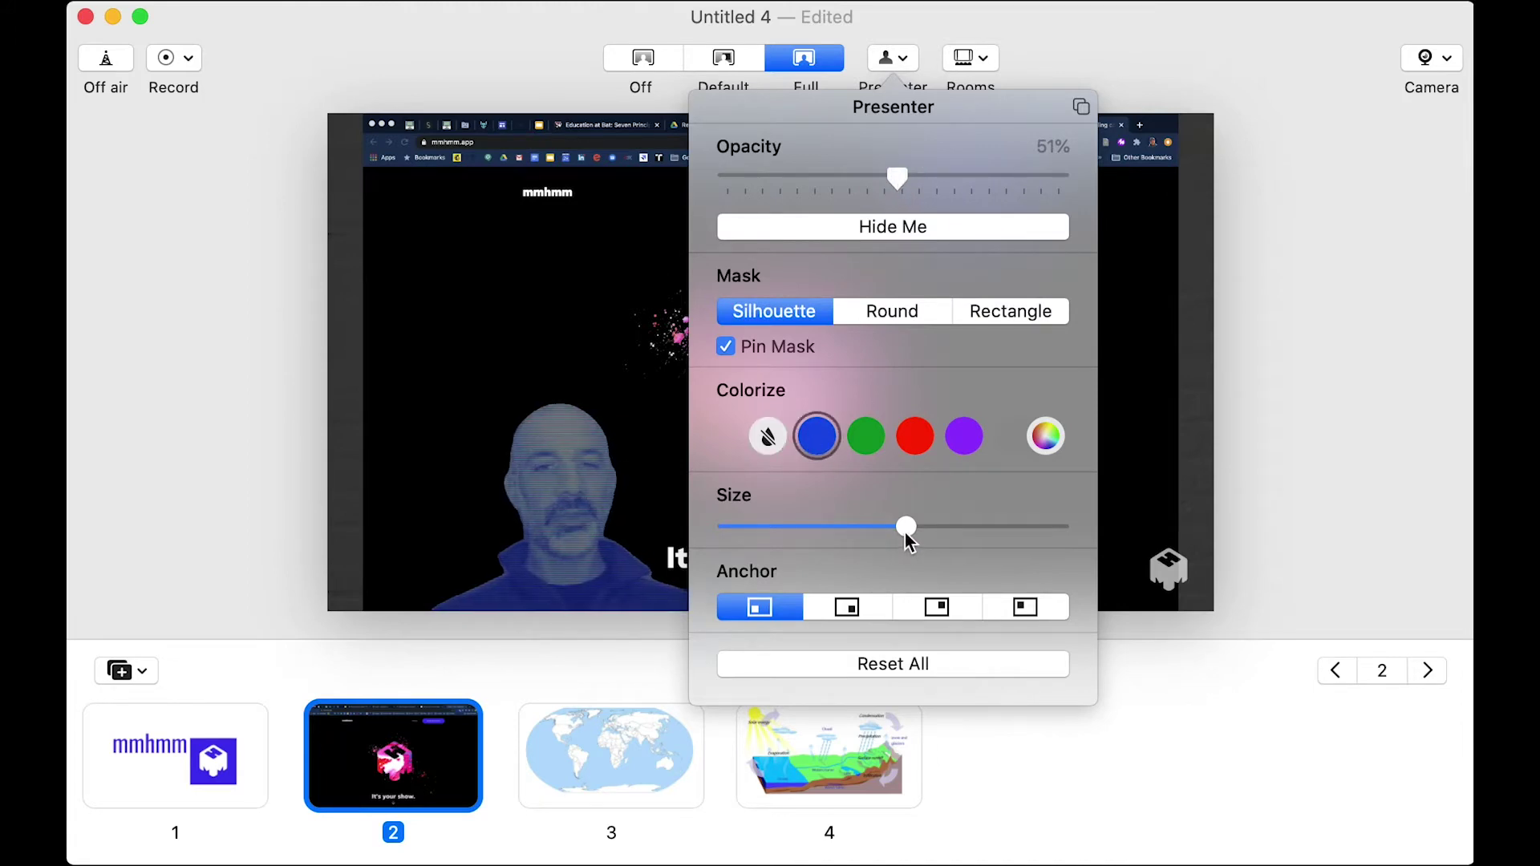
left_click(622, 402)
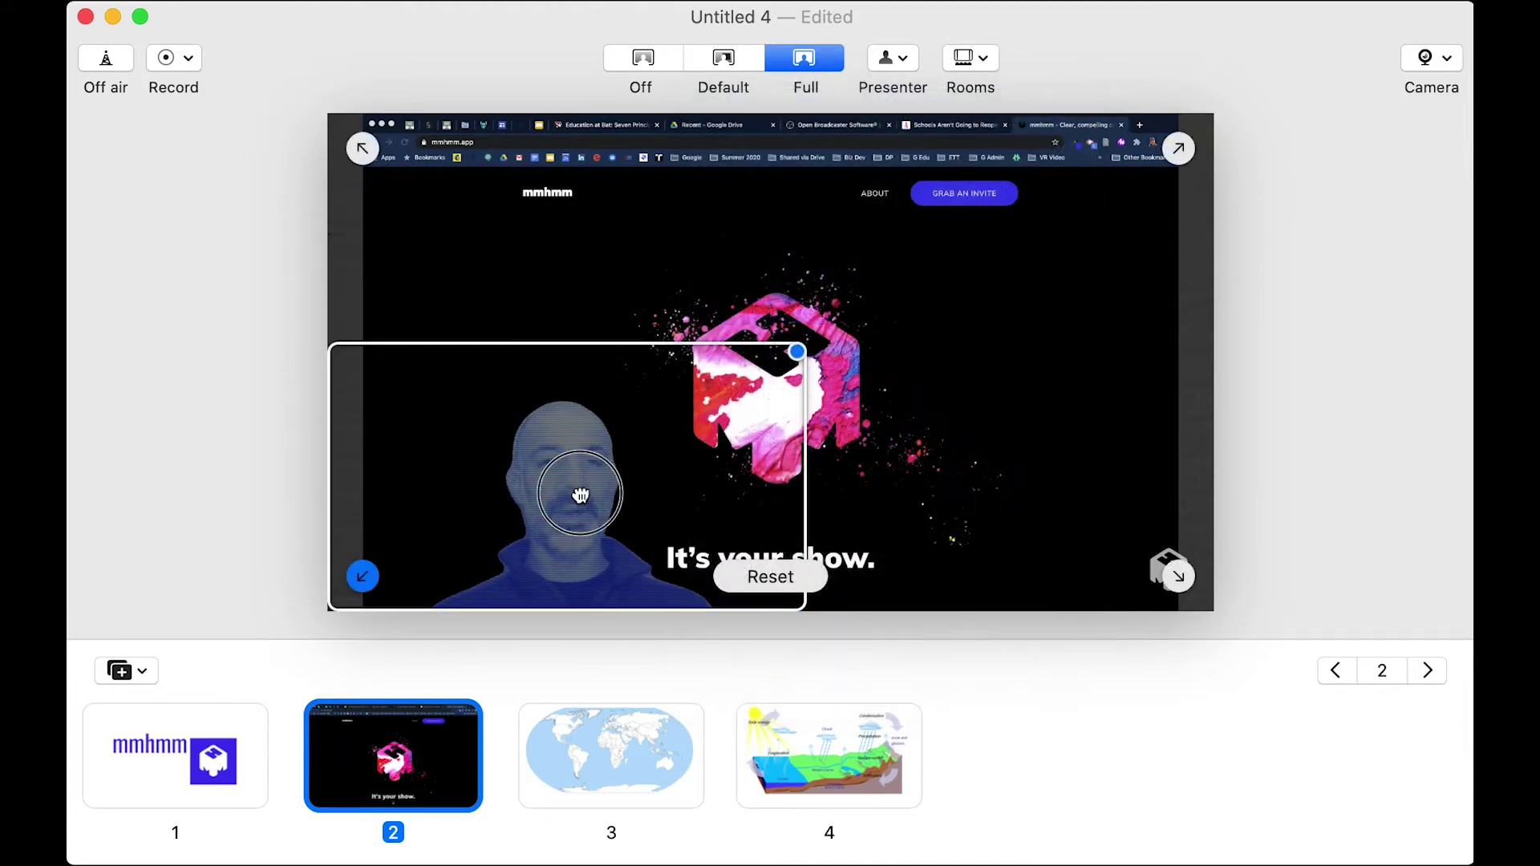
left_click_drag(581, 495, 486, 504)
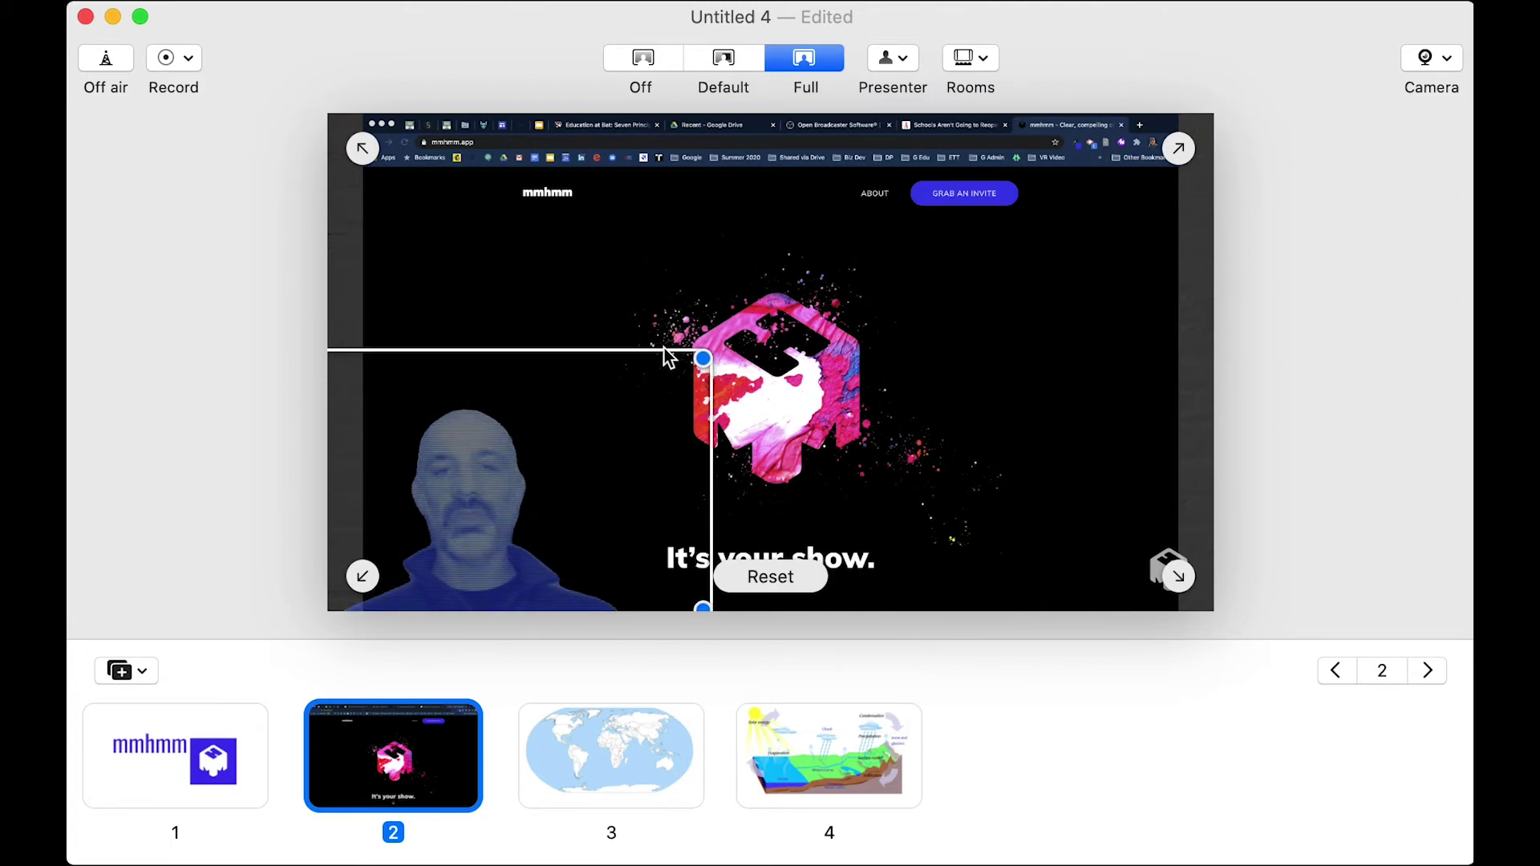
Remove the blue tint and restore the presenter to 100% opacity.
left_click(891, 57)
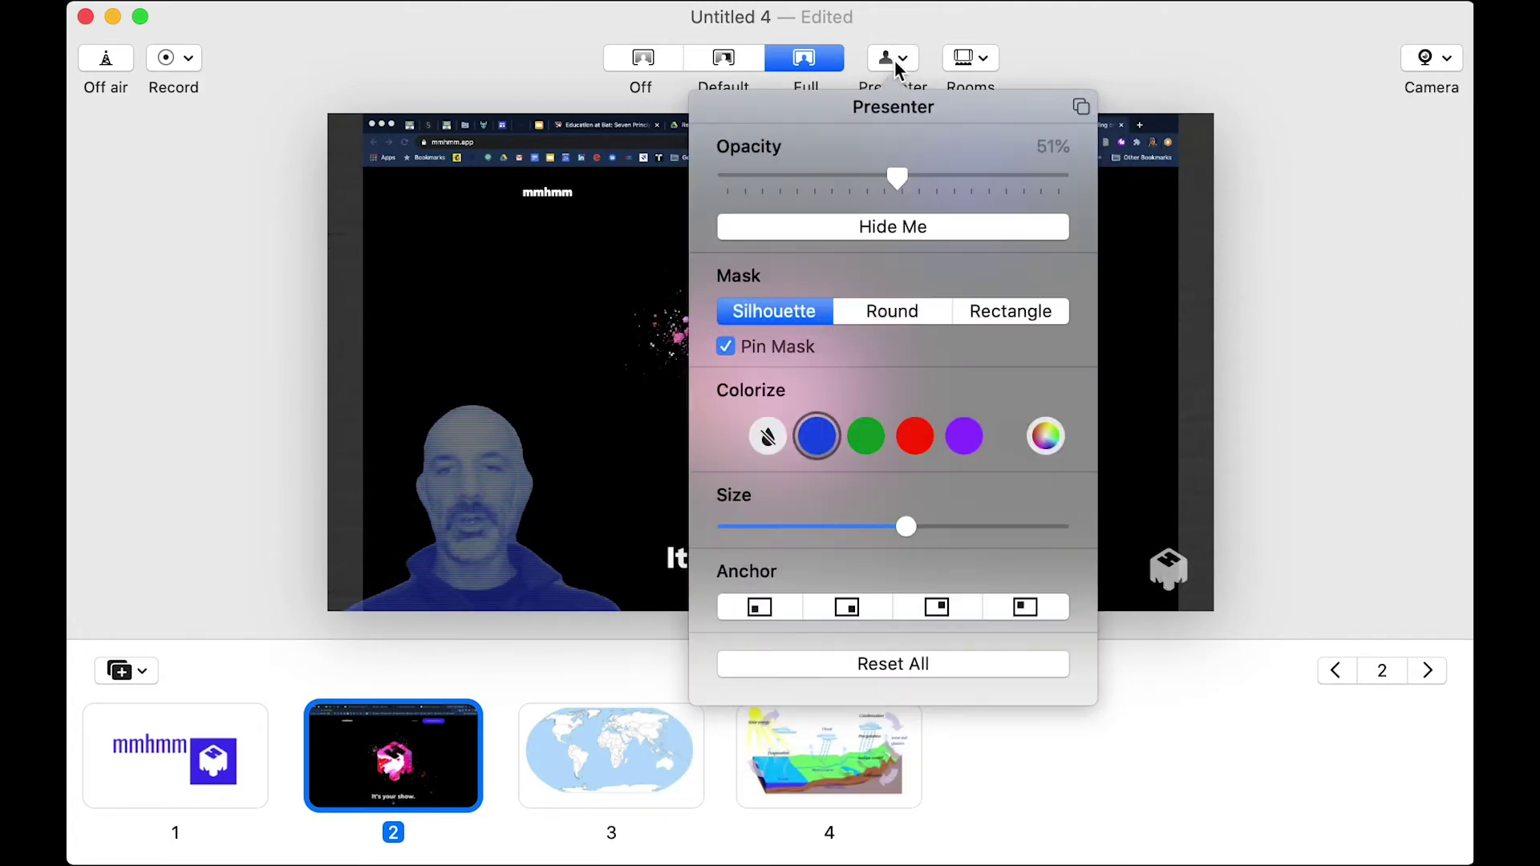
left_click(767, 437)
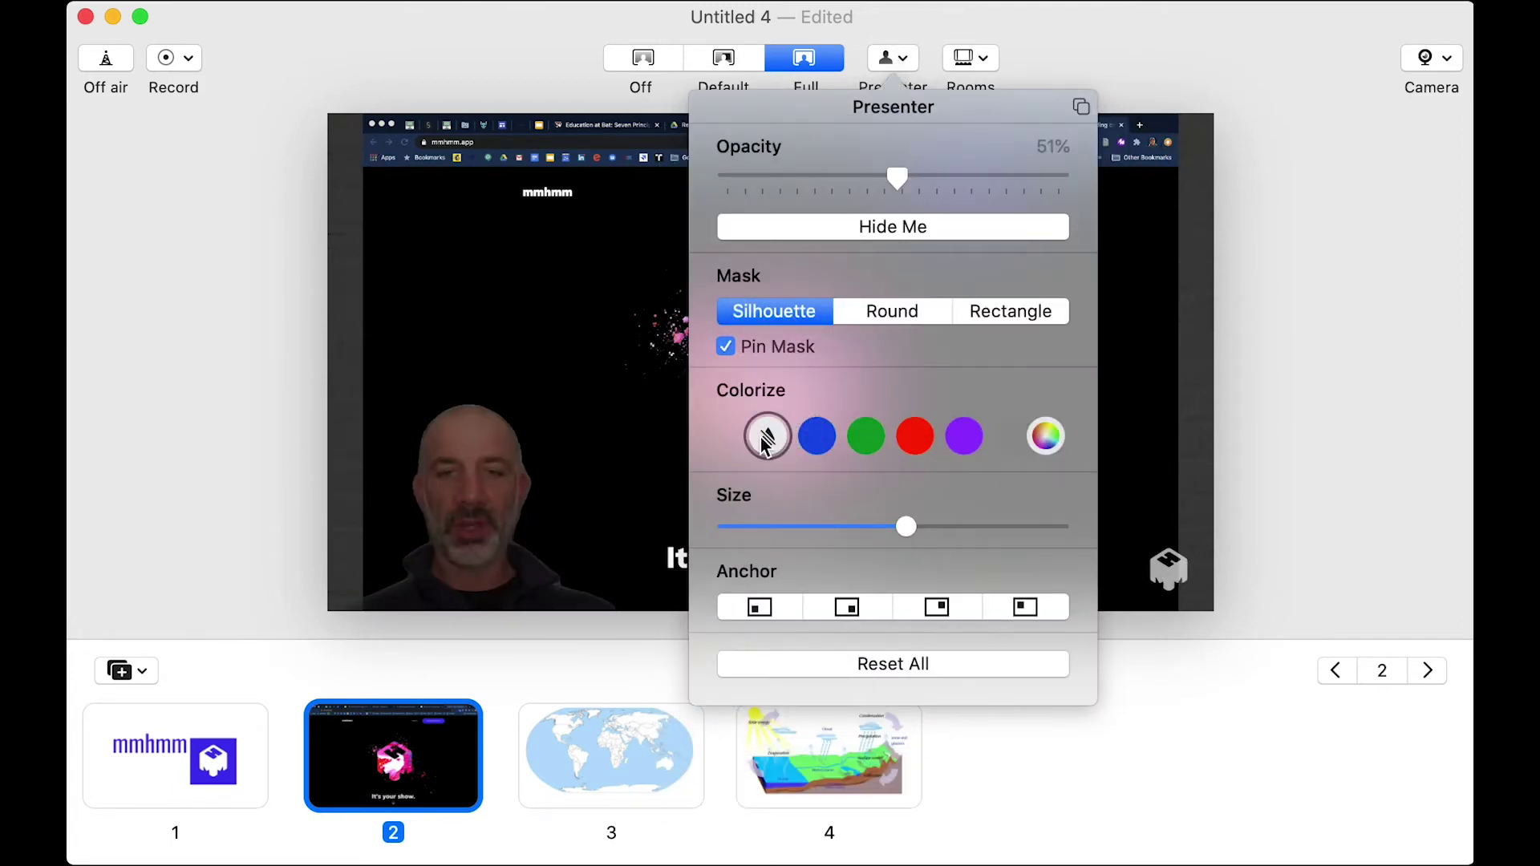
left_click_drag(902, 186, 1104, 165)
left_click(1188, 225)
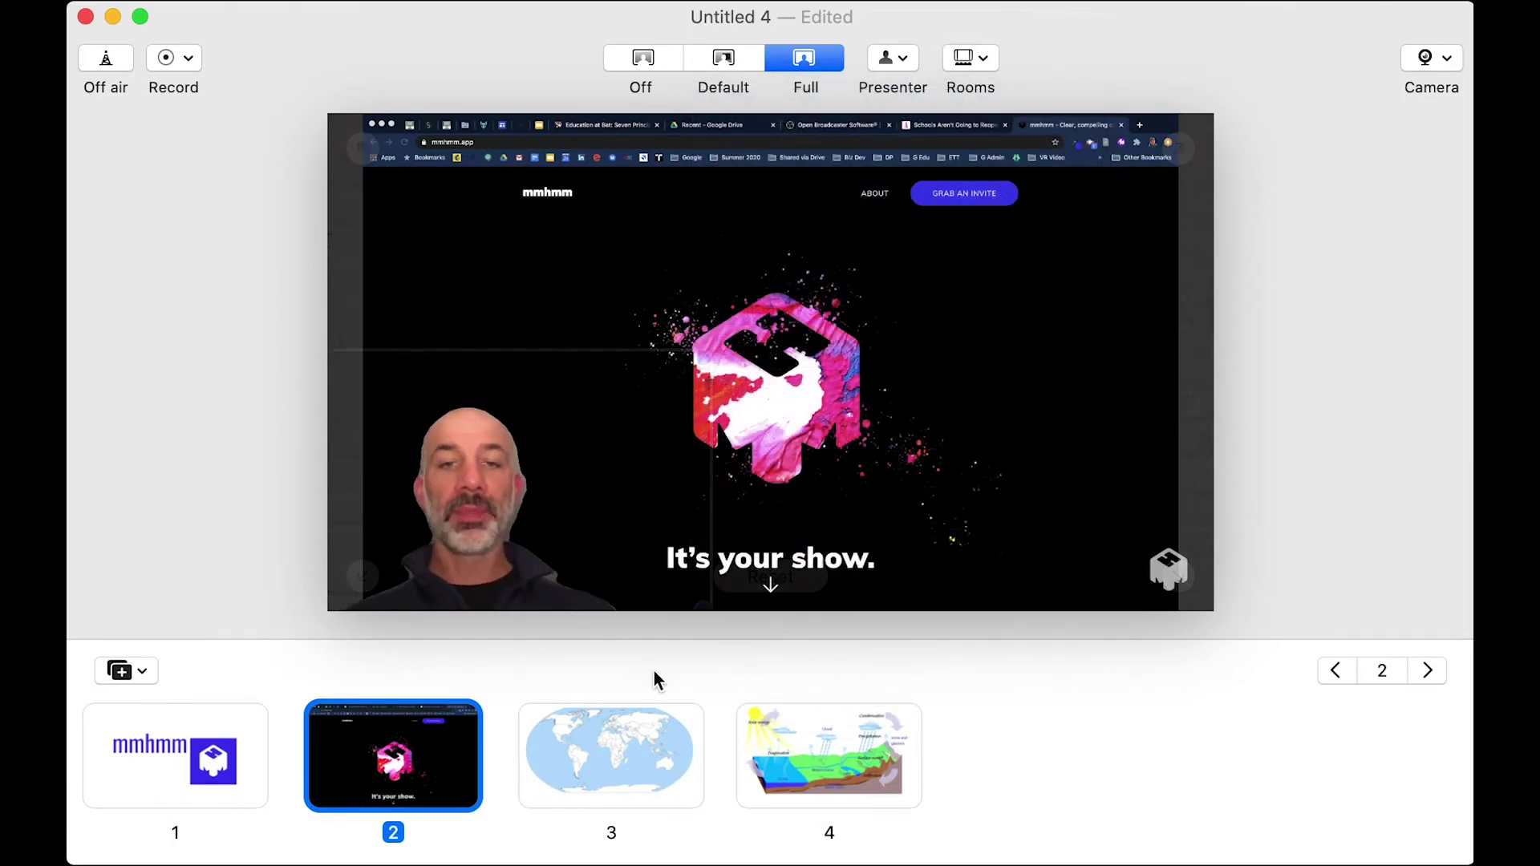
Shrink the presenter into the bottom-right corner and show the website slide in Full layout.
left_click(223, 772)
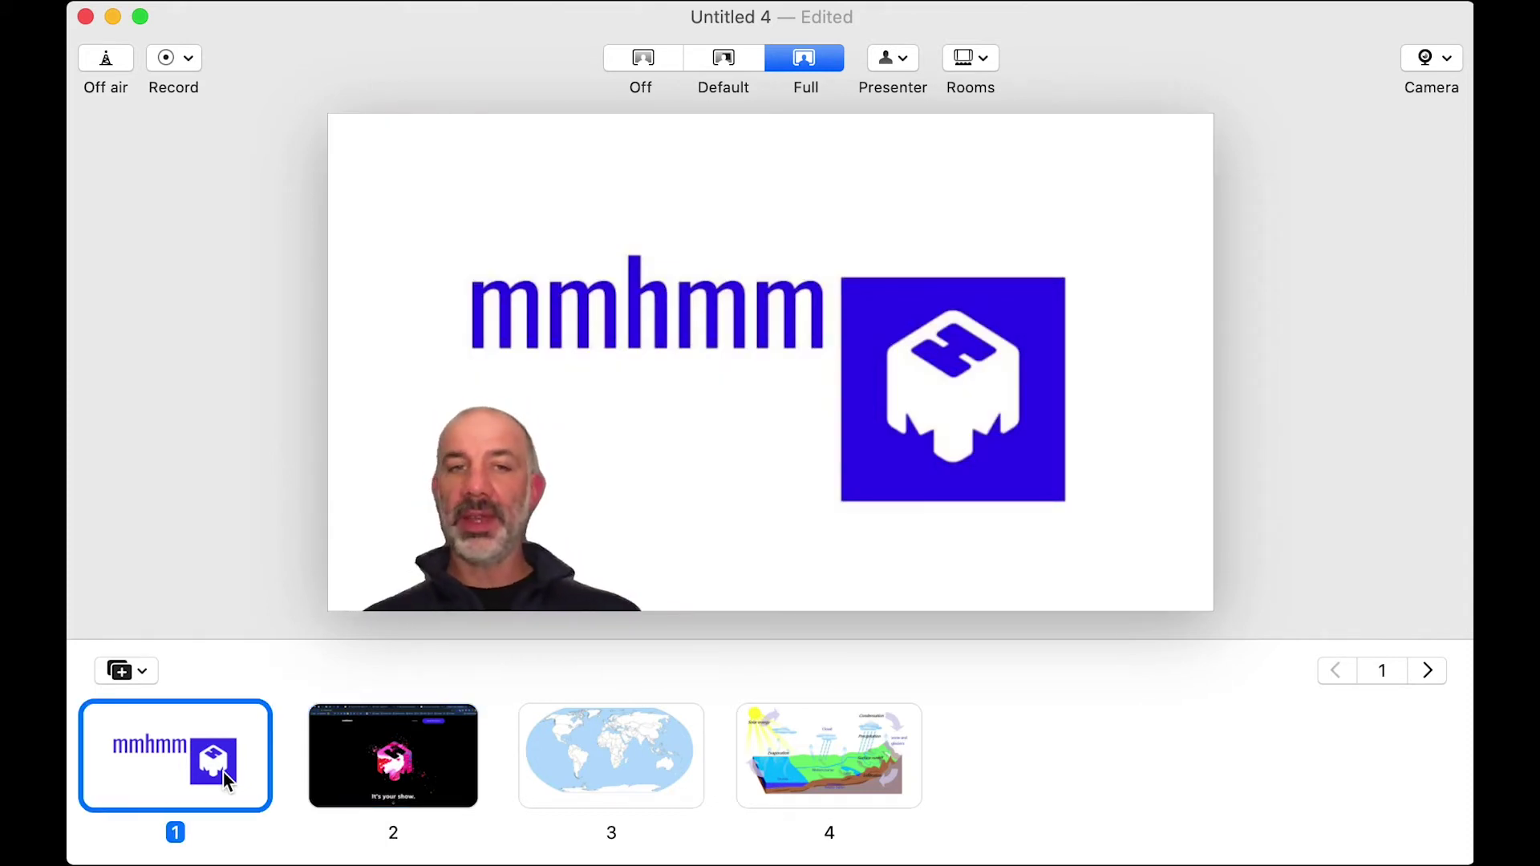
left_click(642, 58)
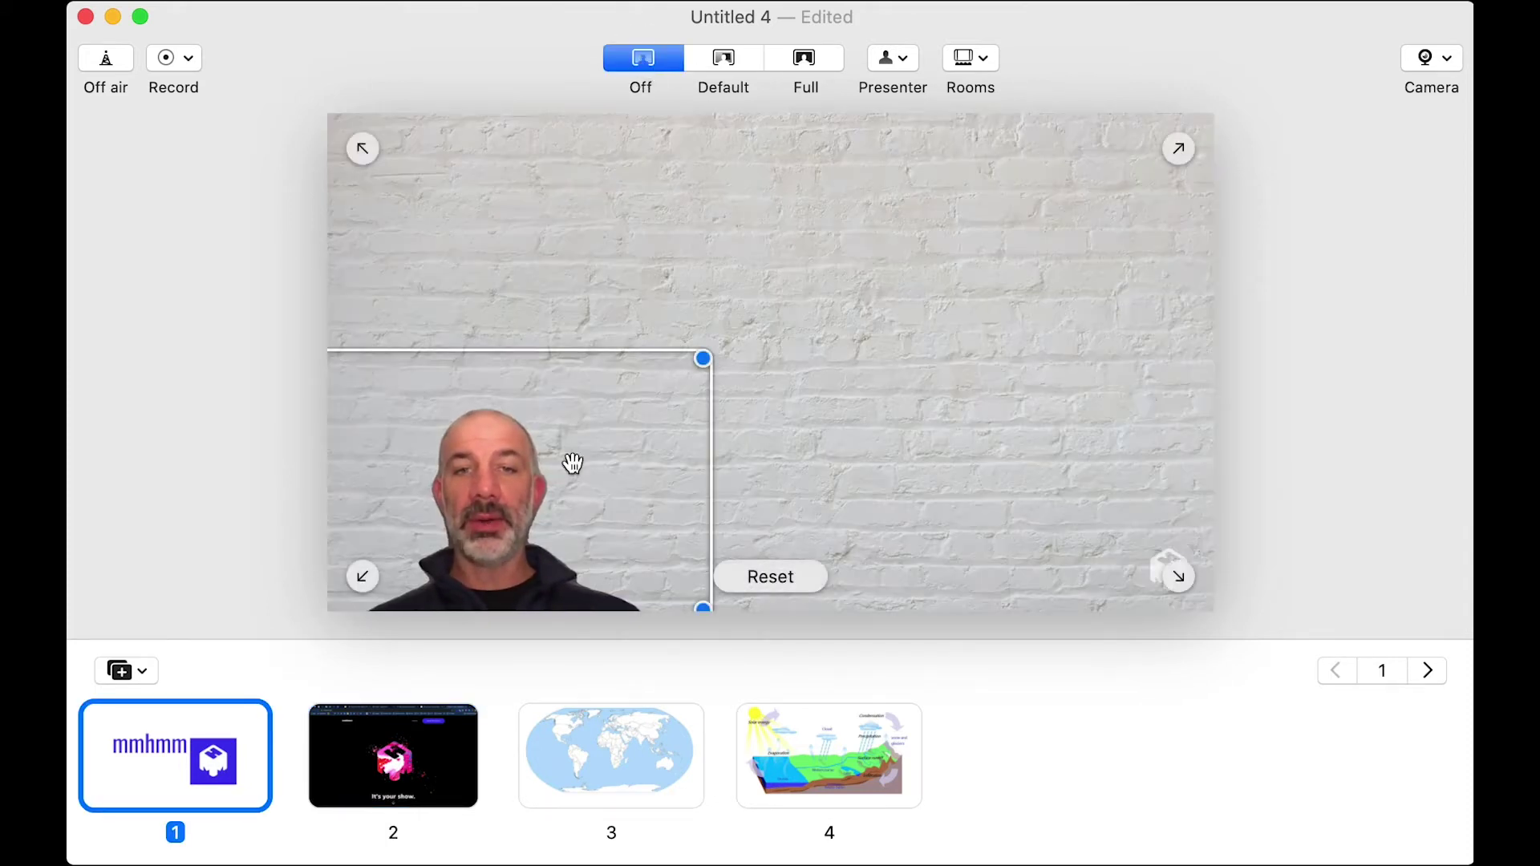
left_click_drag(695, 355, 1017, 167)
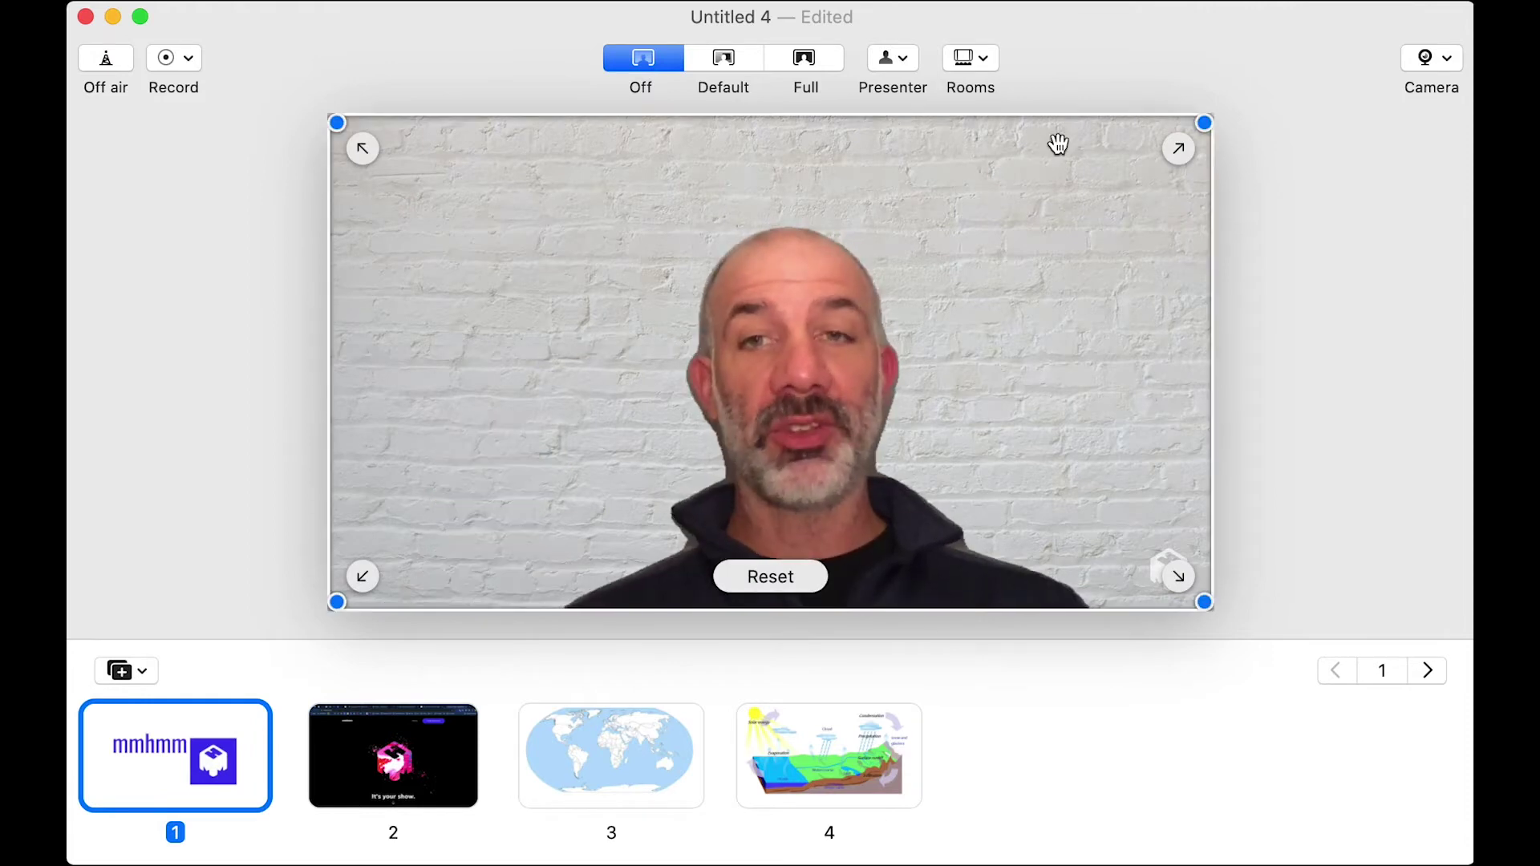
left_click_drag(357, 123, 802, 309)
left_click(1178, 575)
left_click(417, 760)
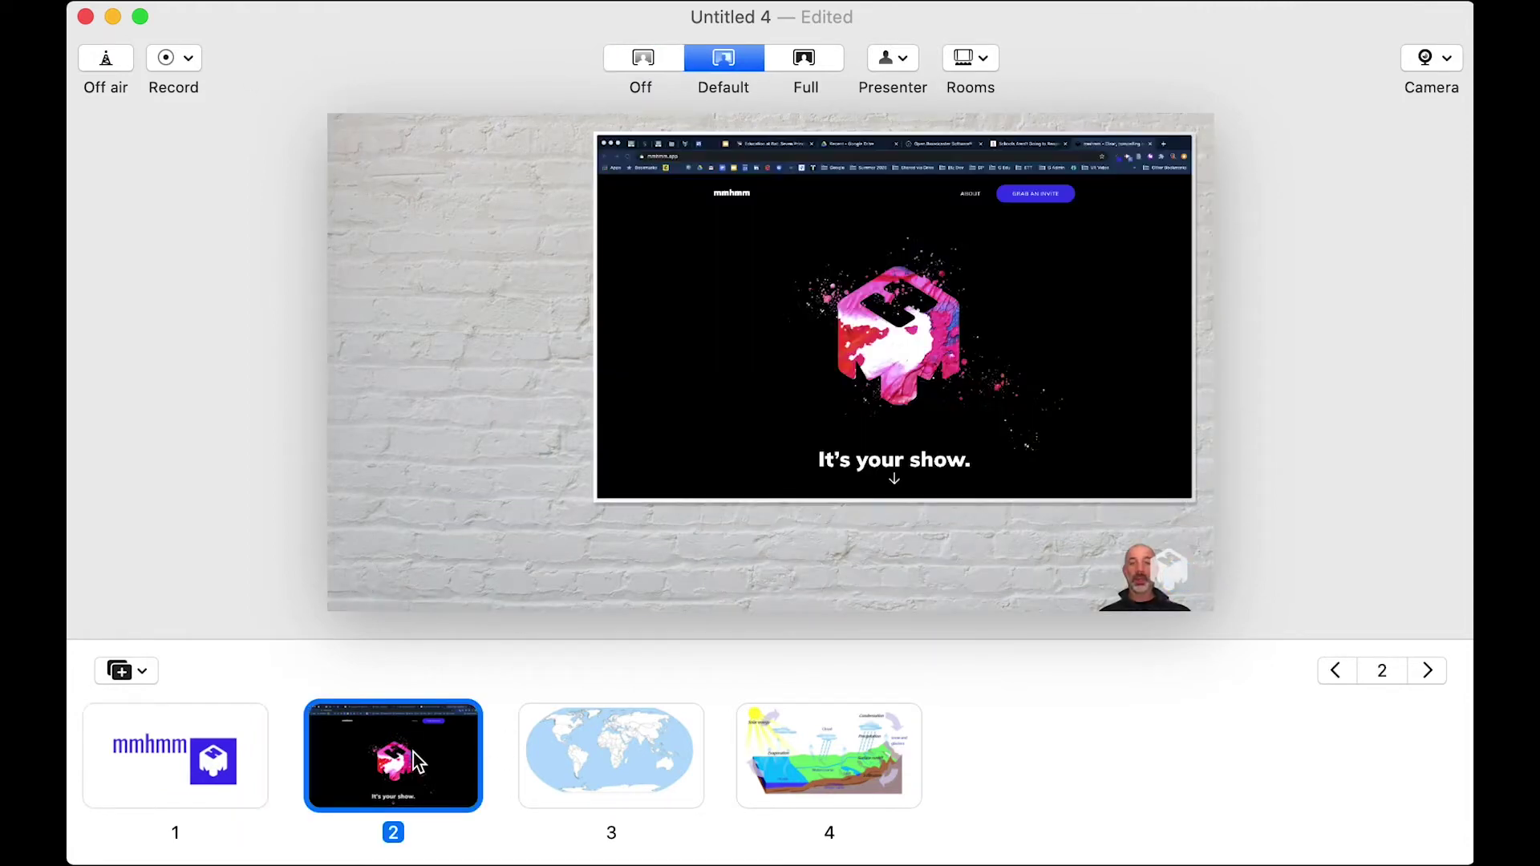
left_click(808, 59)
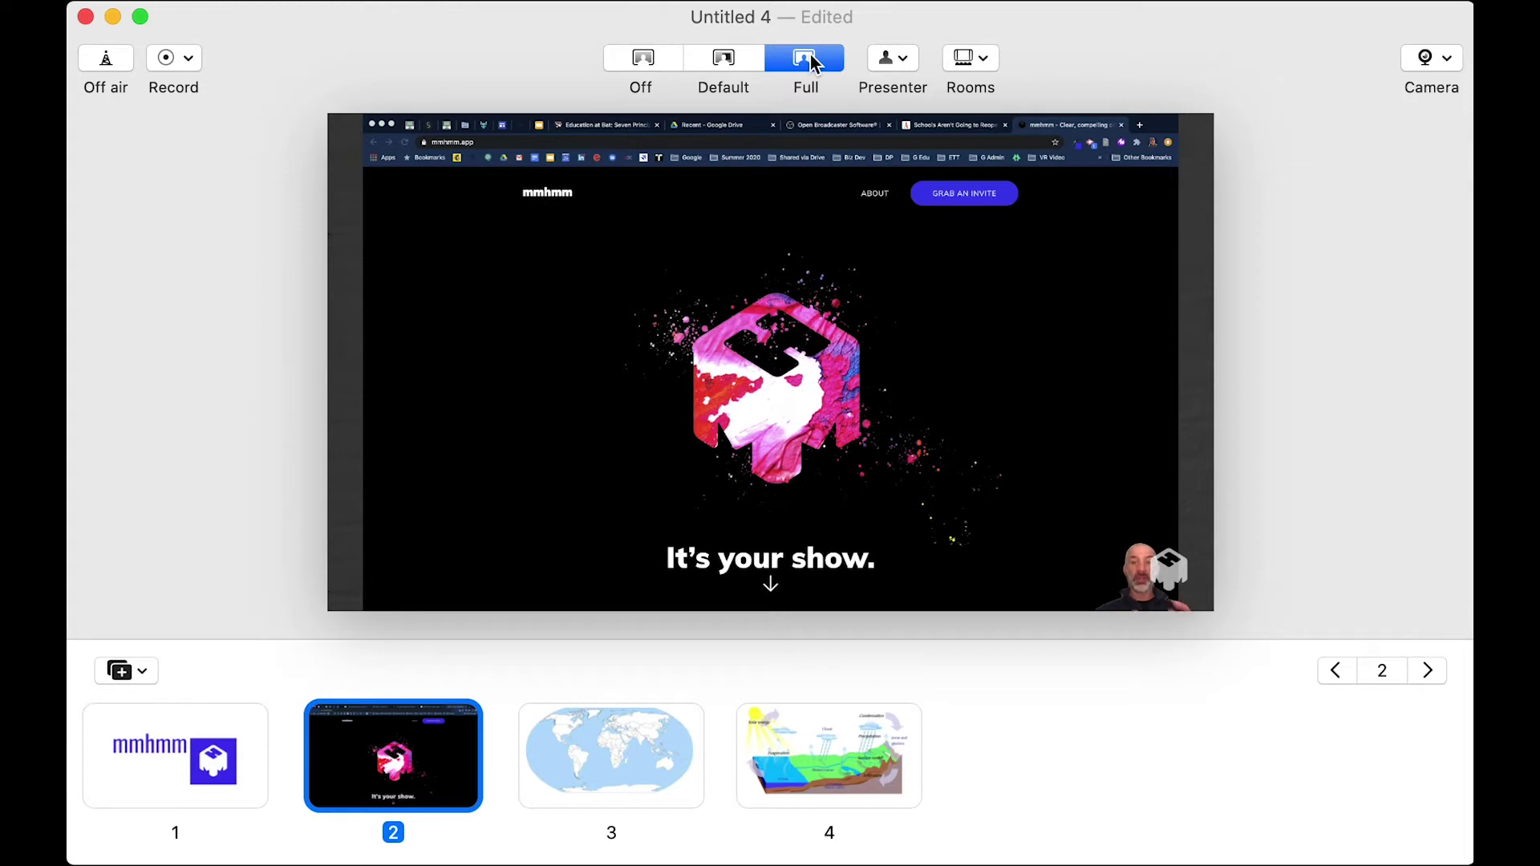
Put the world map slide on stage and place the presenter in the bottom-left corner.
mouse_move(738, 277)
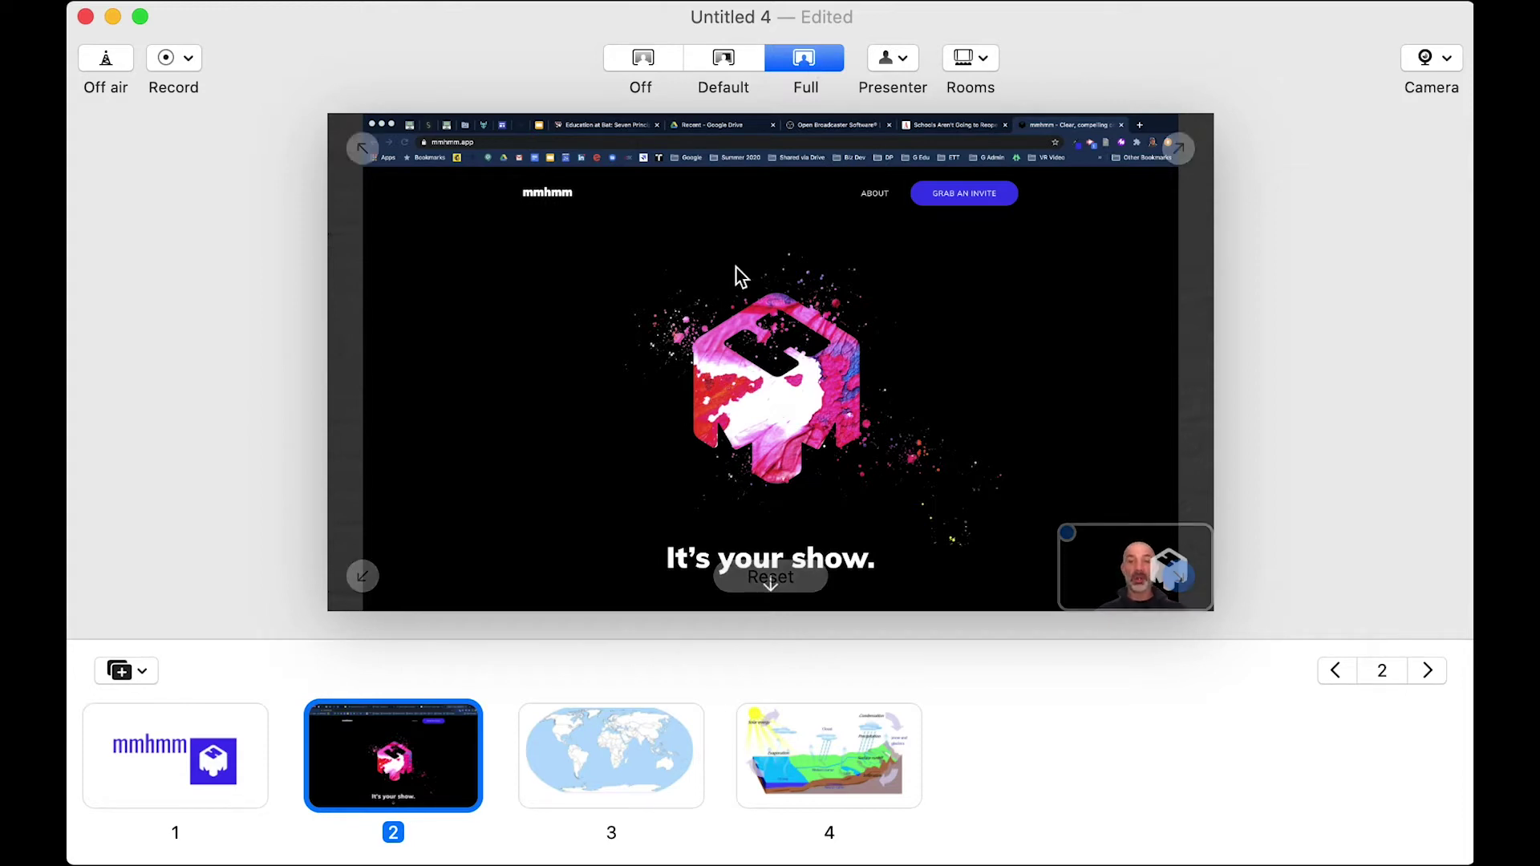
left_click(614, 735)
left_click_drag(1063, 530, 922, 447)
left_click(363, 576)
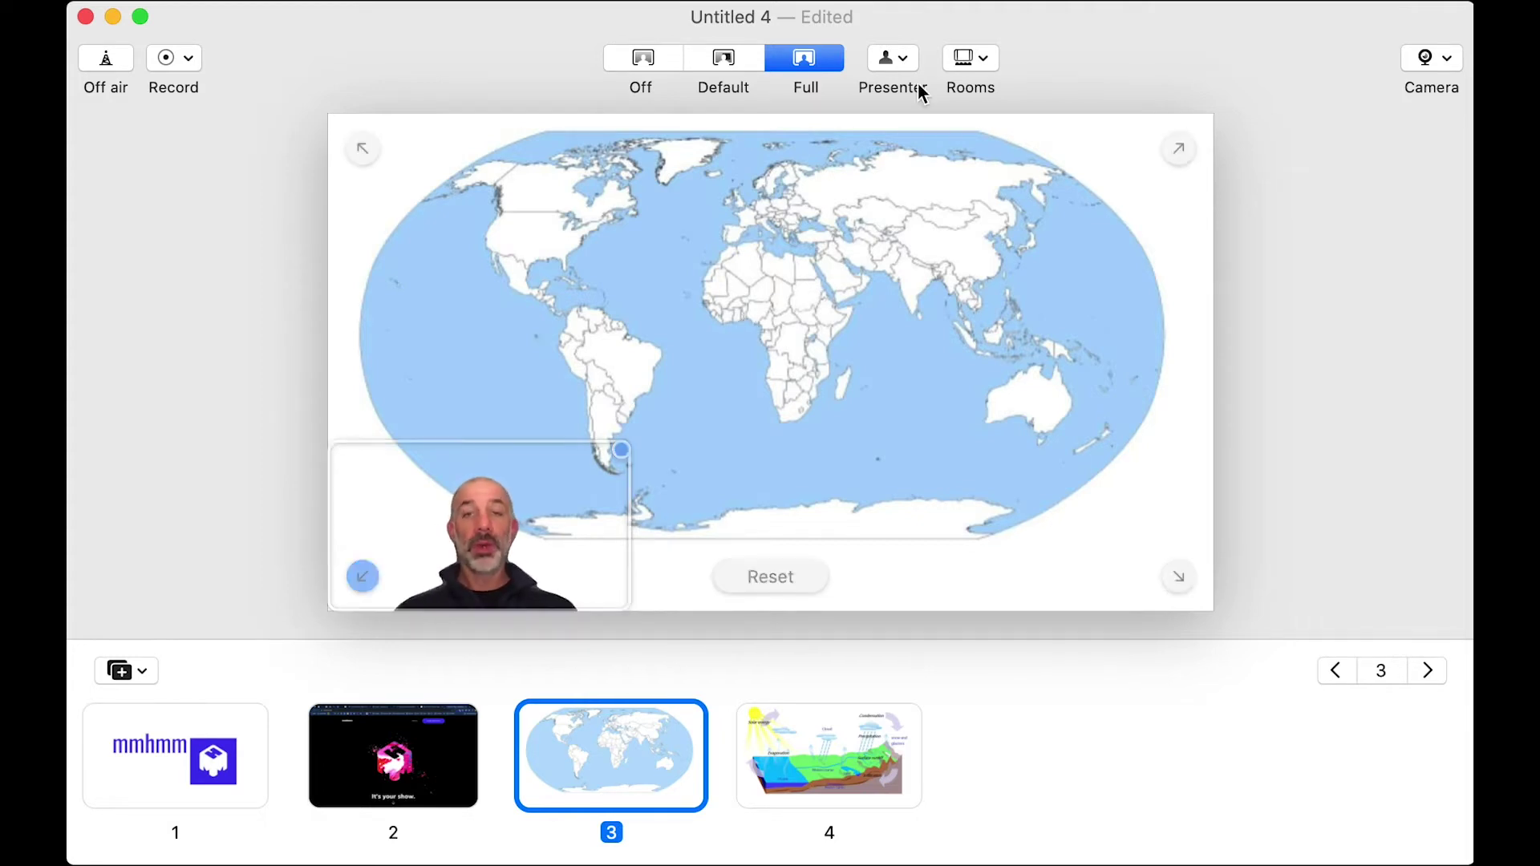
Give the presenter a Round mask and move the circle from the map's top-left over Asia.
left_click(907, 57)
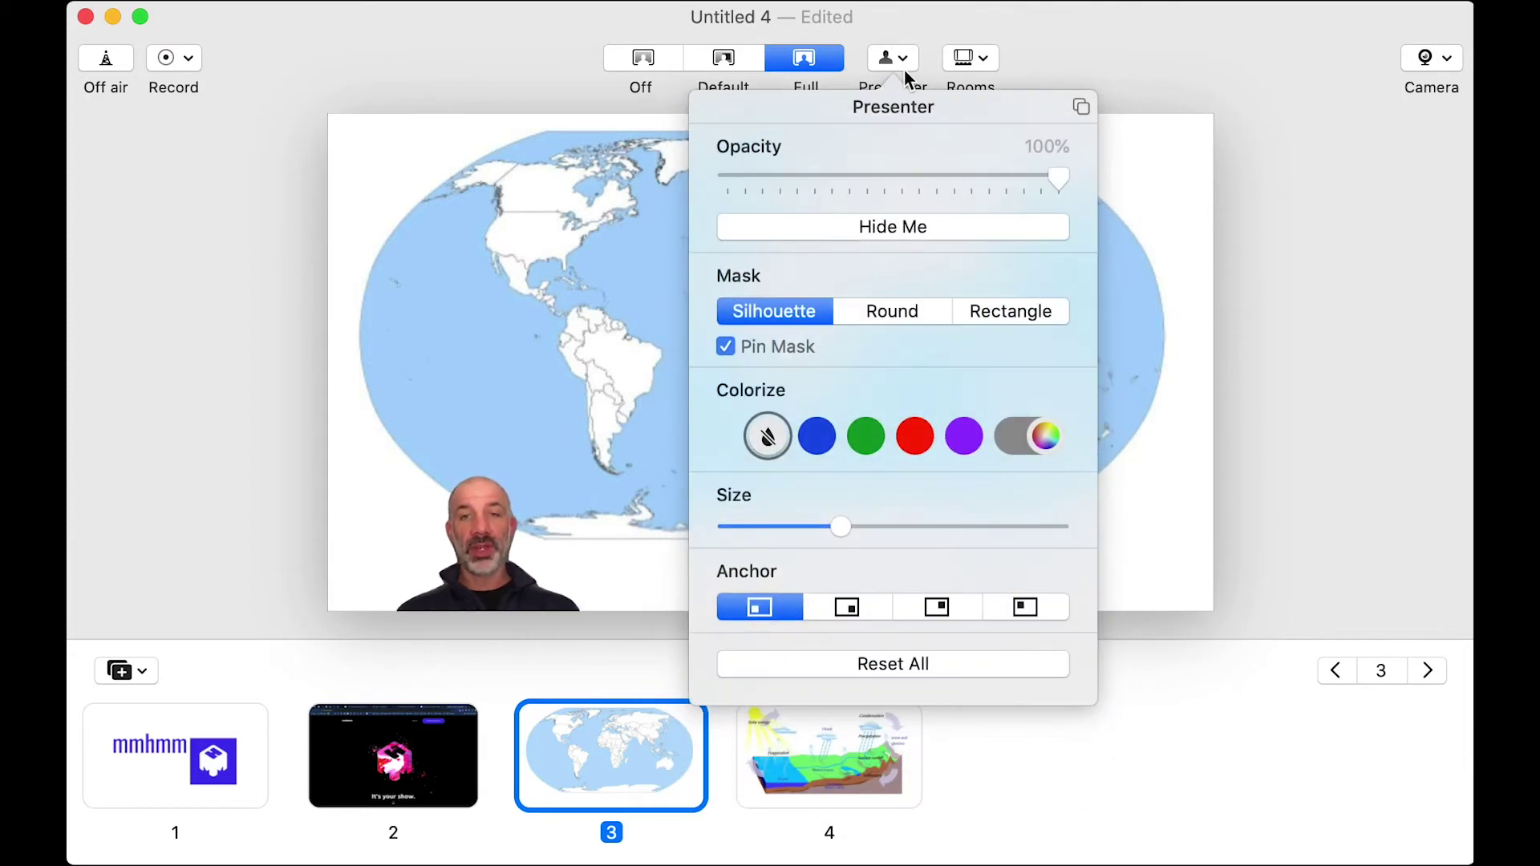
left_click(888, 311)
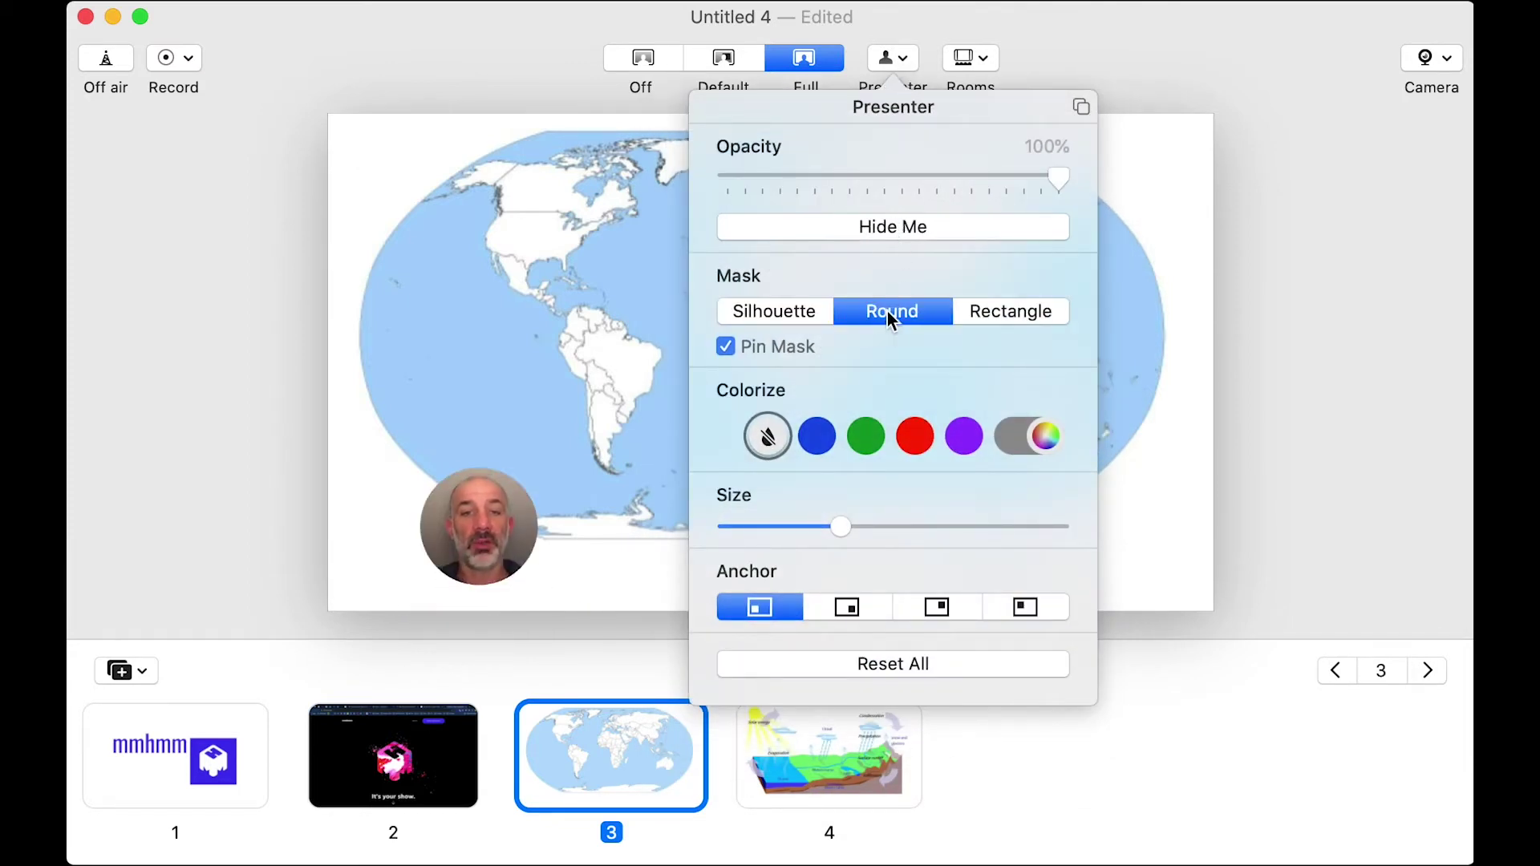
left_click(608, 194)
left_click_drag(489, 519, 455, 239)
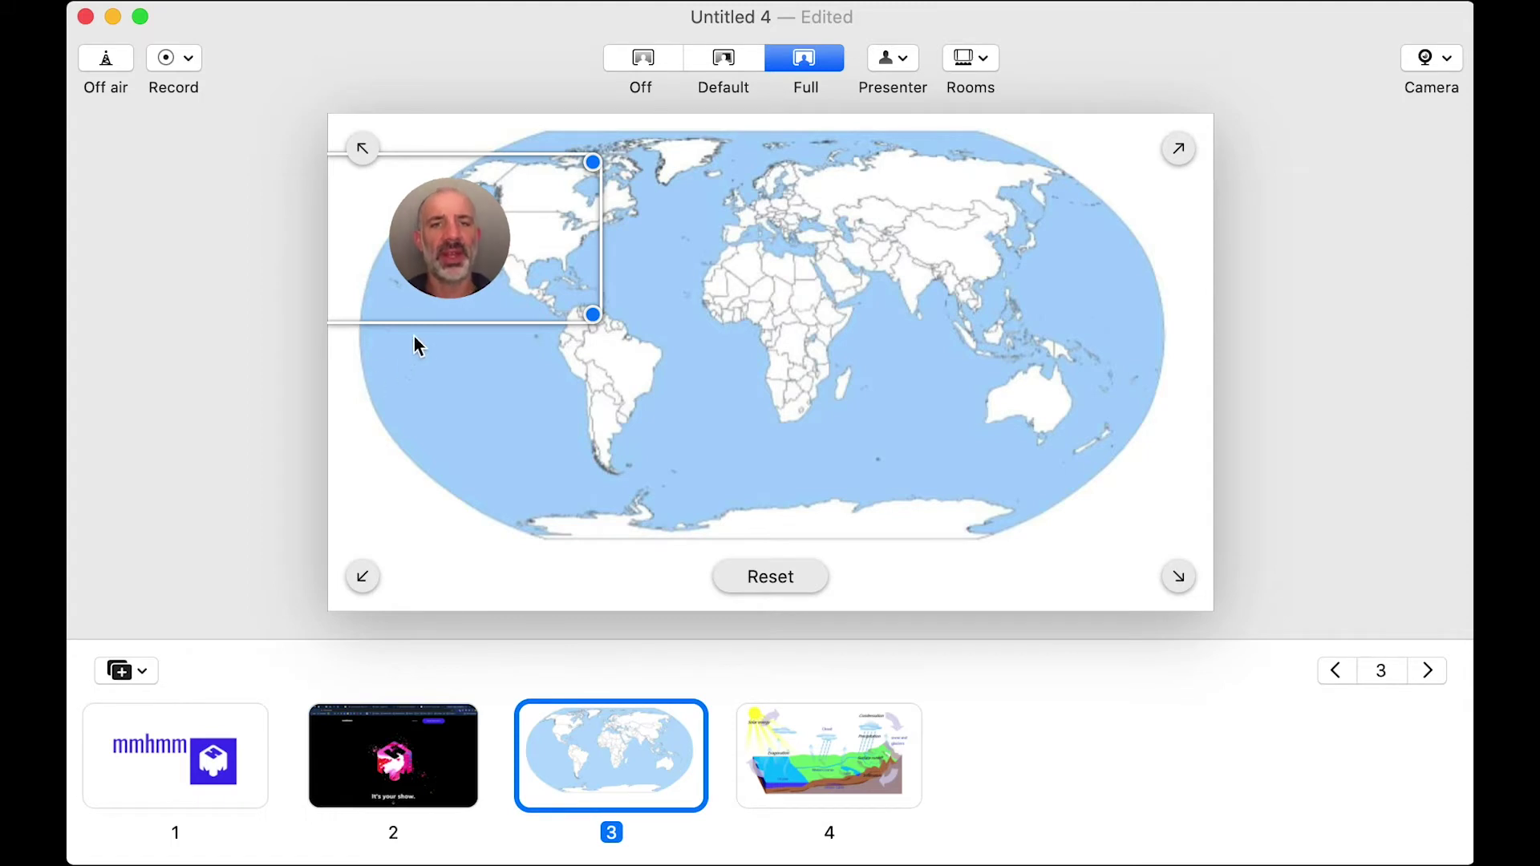
left_click_drag(442, 251, 1040, 273)
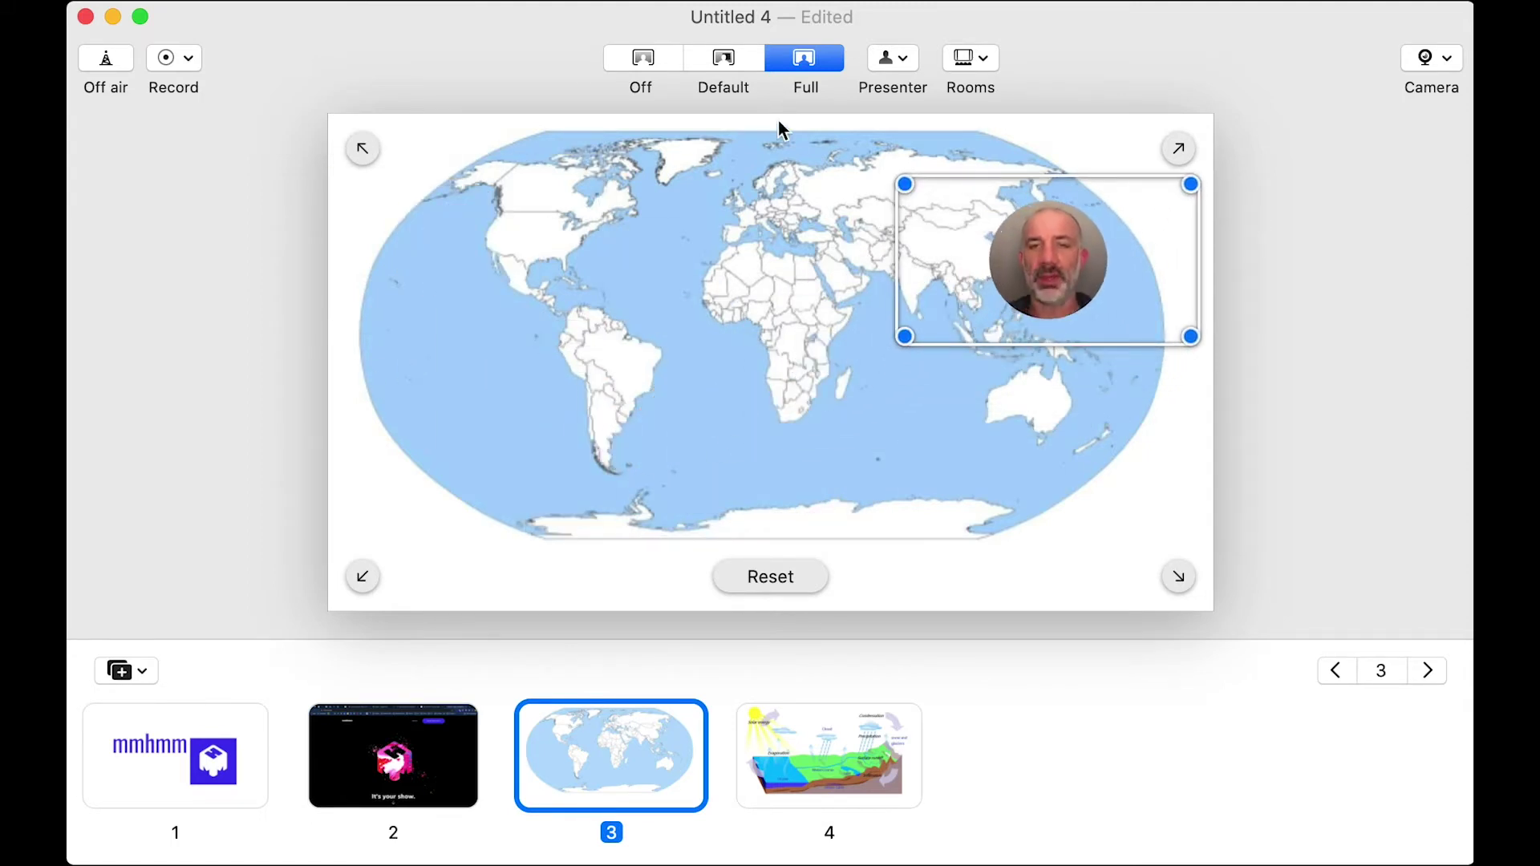
Return the presenter to a Silhouette mask in the bottom-left corner and bring up the Record options.
left_click(893, 58)
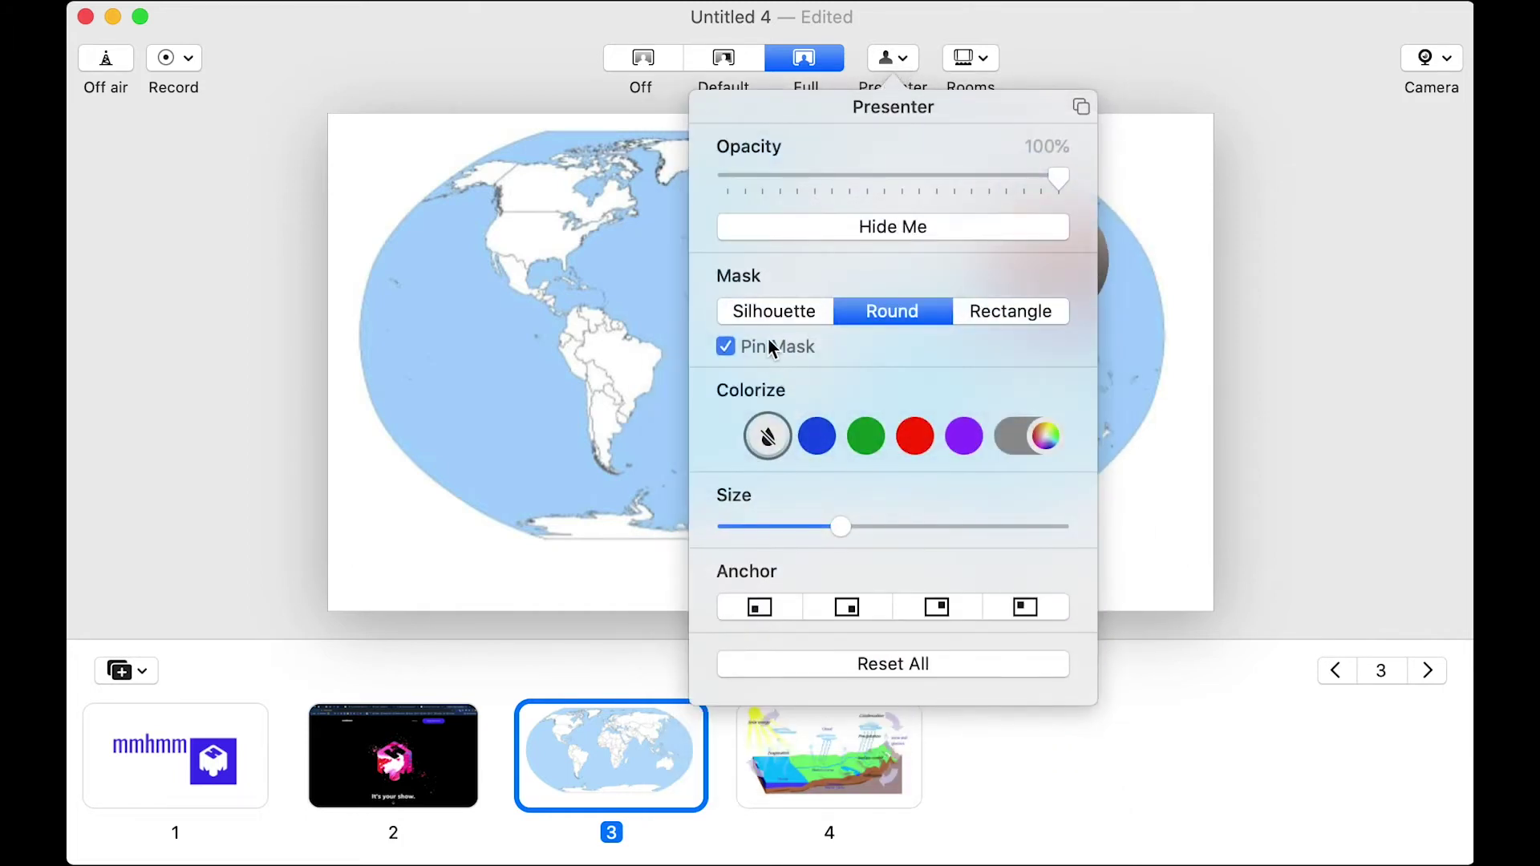
left_click(768, 311)
left_click(1123, 289)
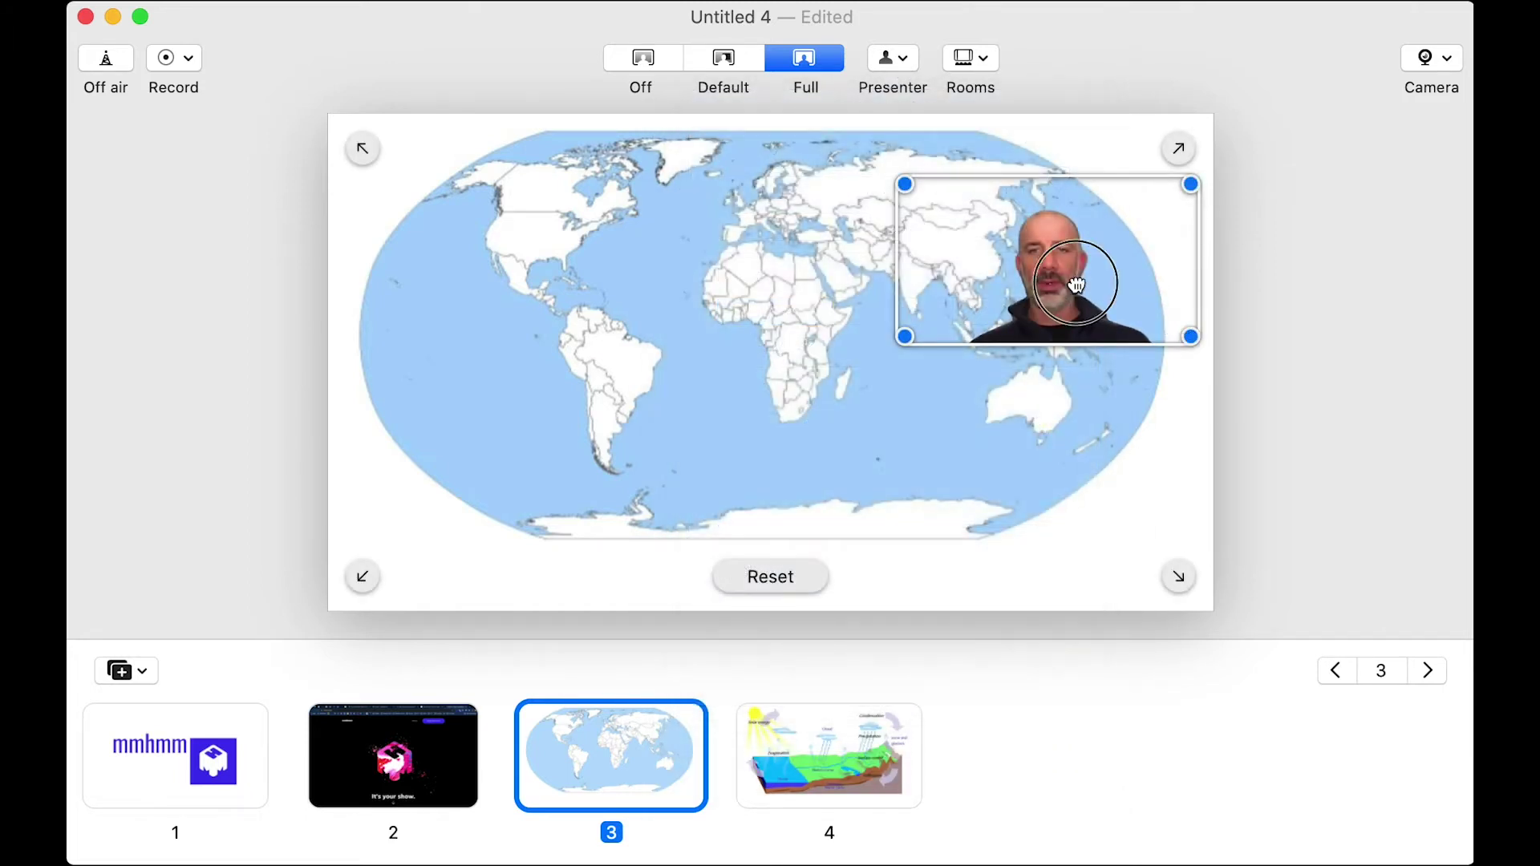
left_click_drag(1075, 284, 468, 553)
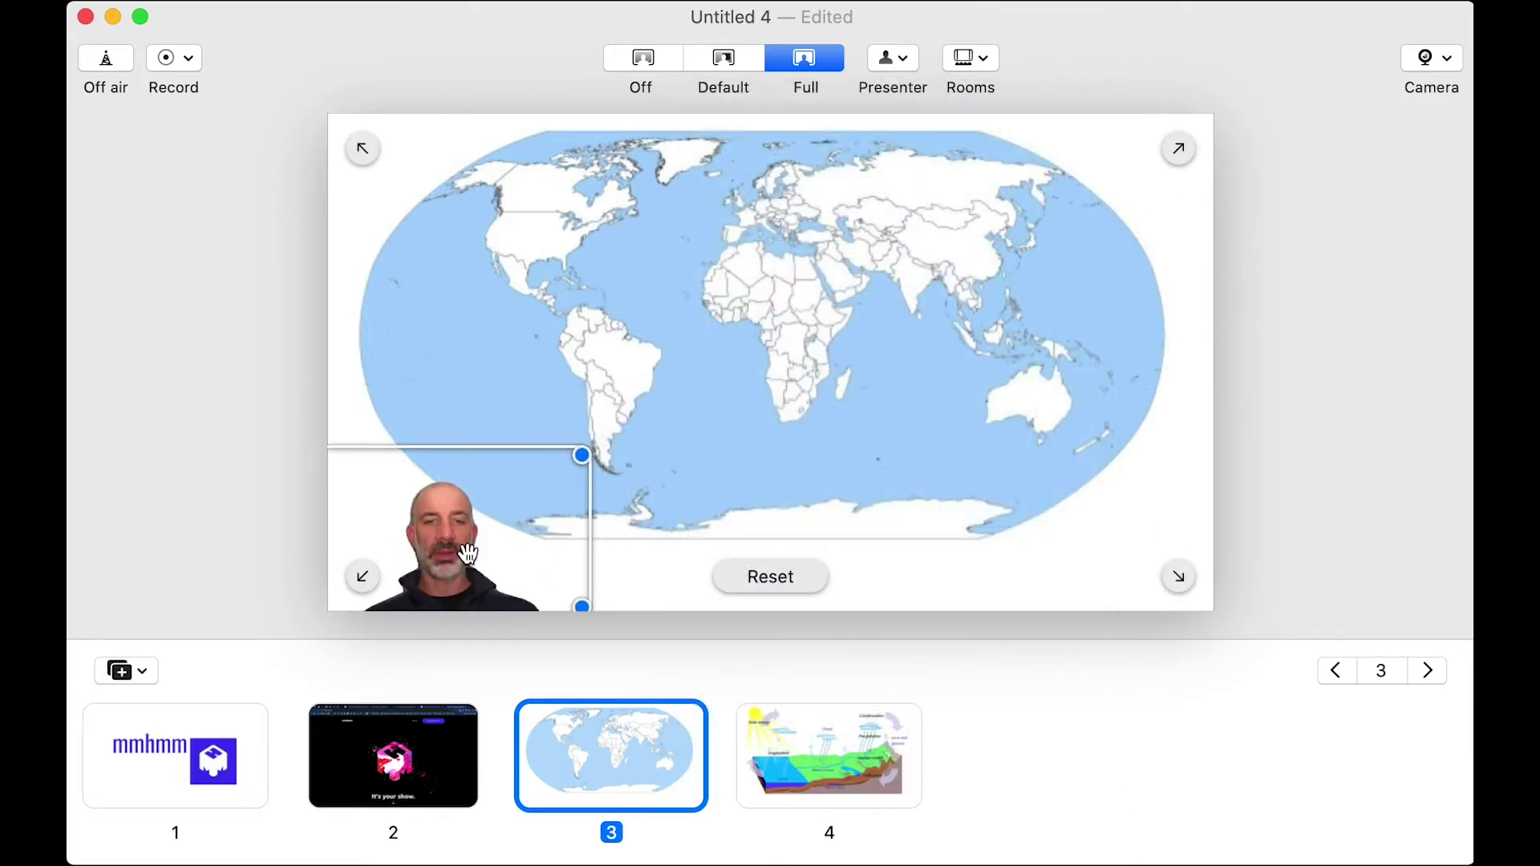
left_click(272, 437)
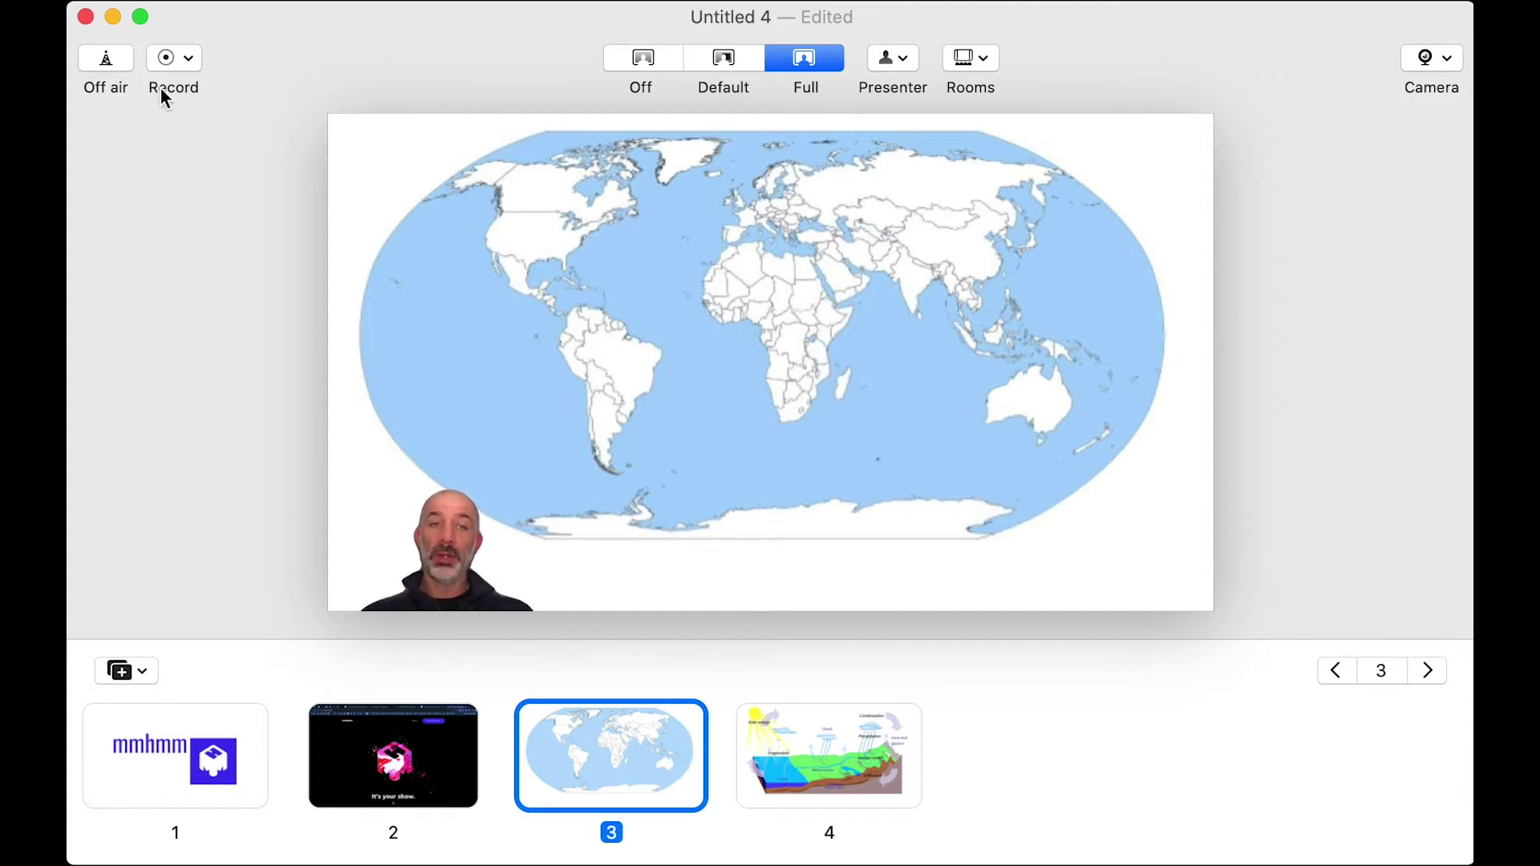
left_click(183, 61)
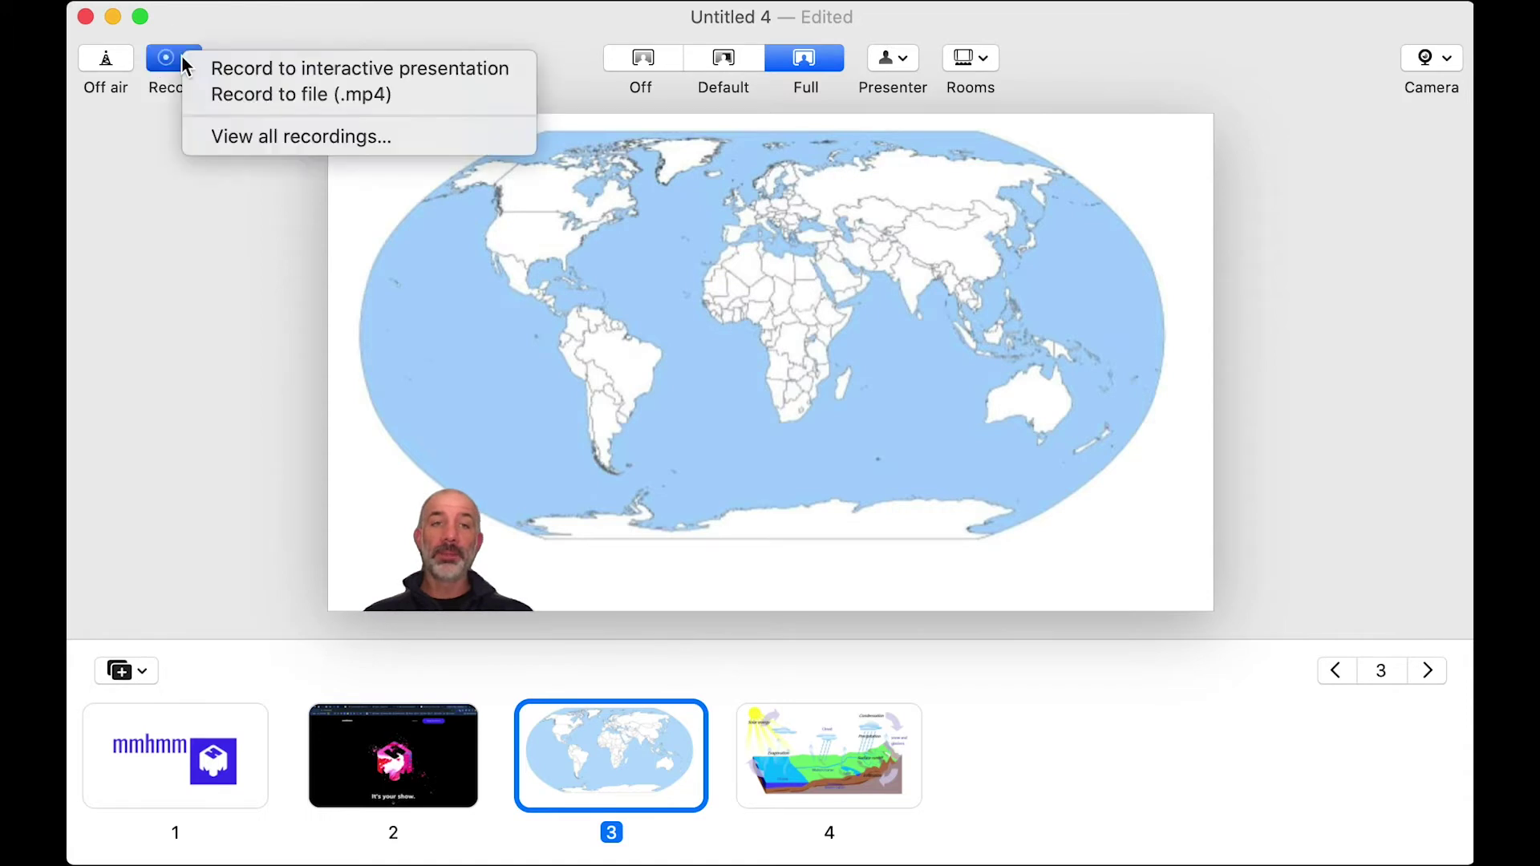
Choose Record to file (.mp4) as the recording option.
left_click(277, 104)
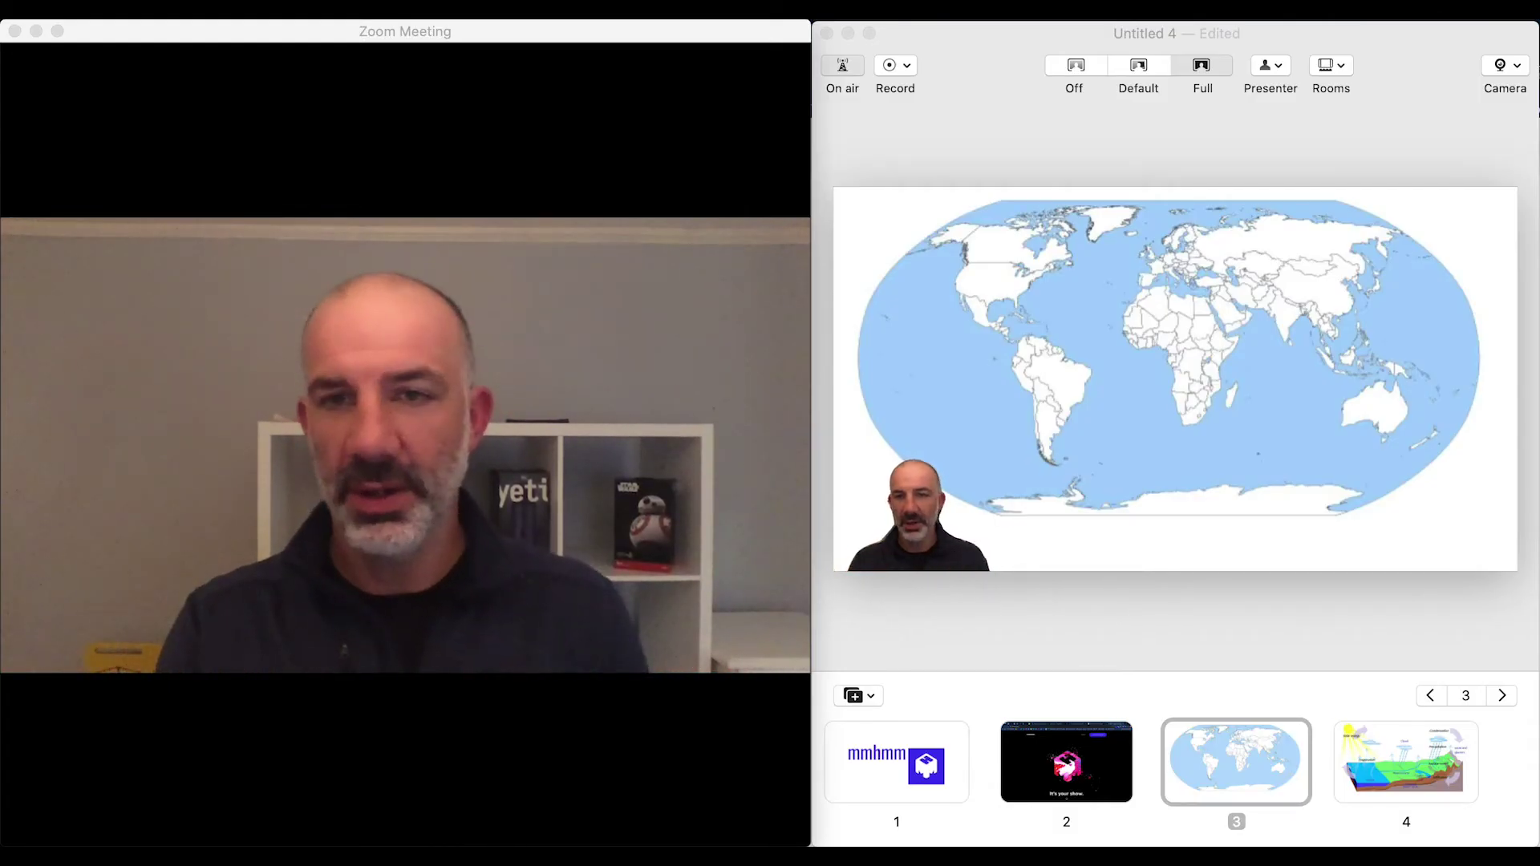
Select mmhmm Camera as Zoom's video source from the Stop Video camera list.
mouse_move(1293, 496)
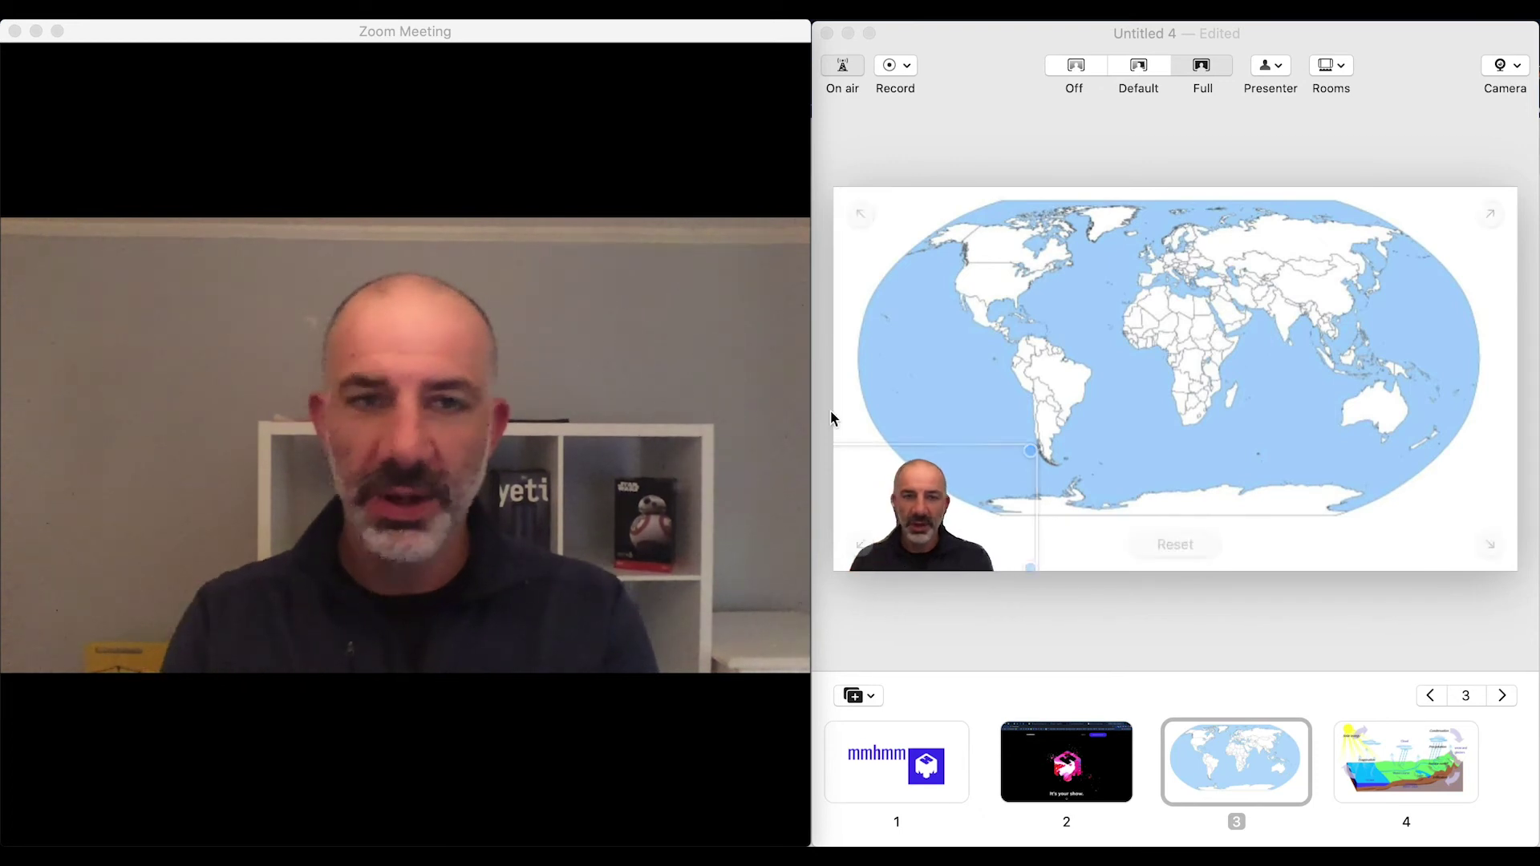
mouse_move(503, 449)
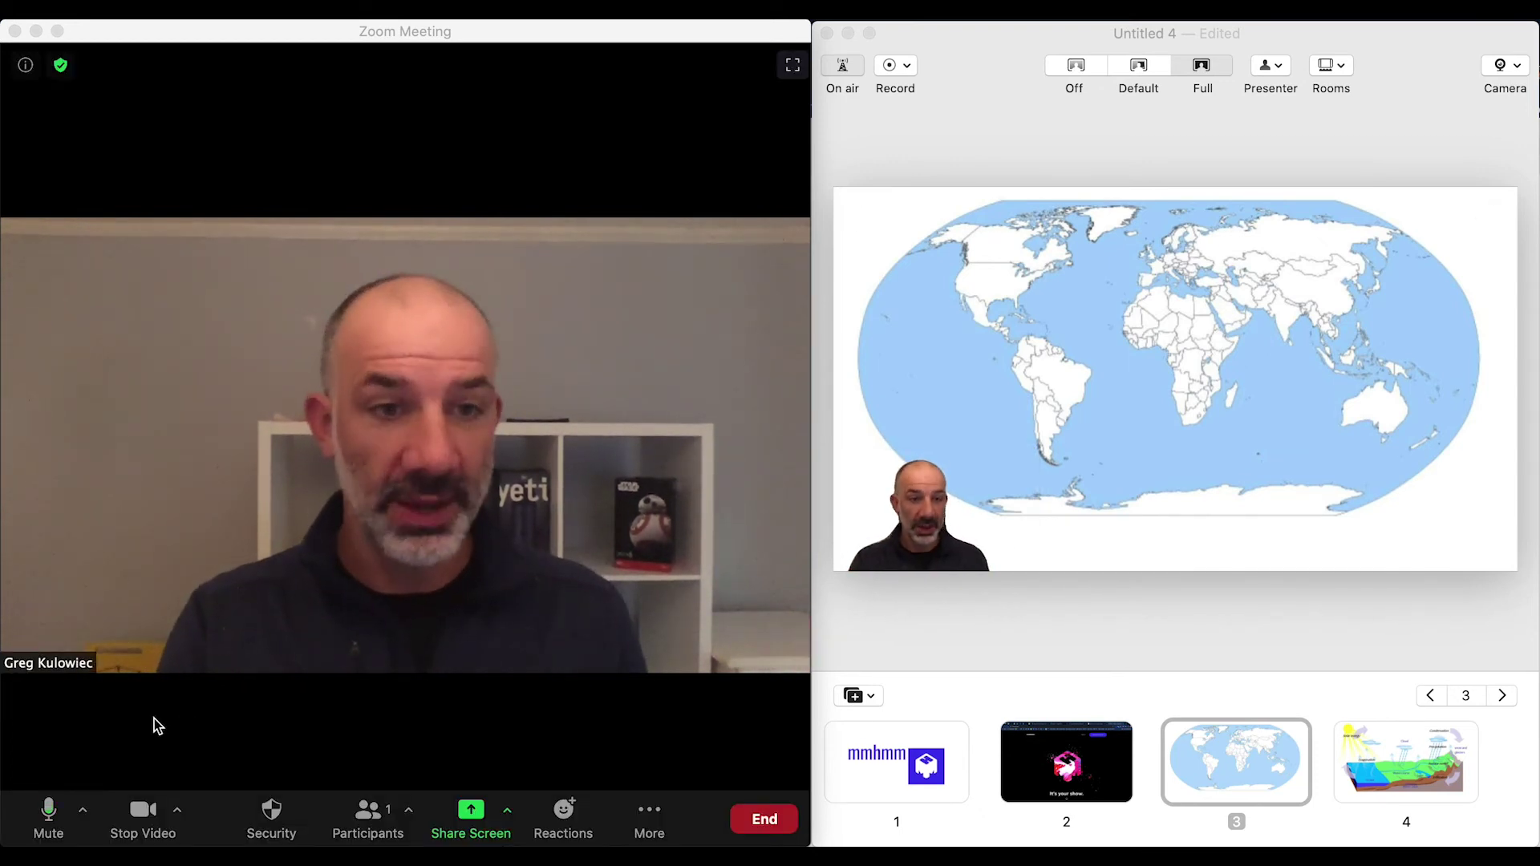
left_click(177, 817)
left_click(176, 817)
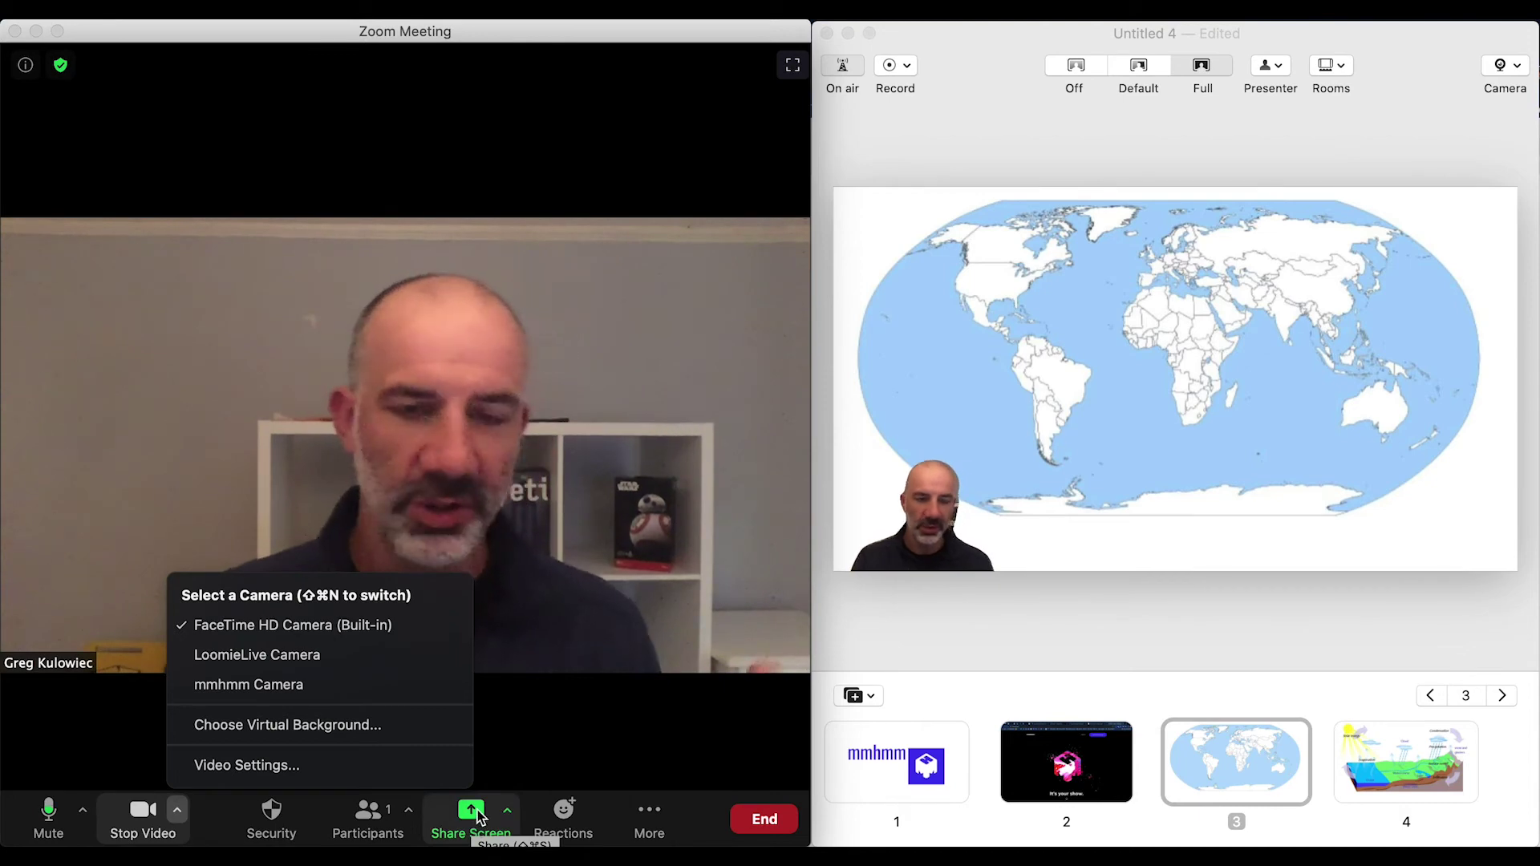
left_click(533, 753)
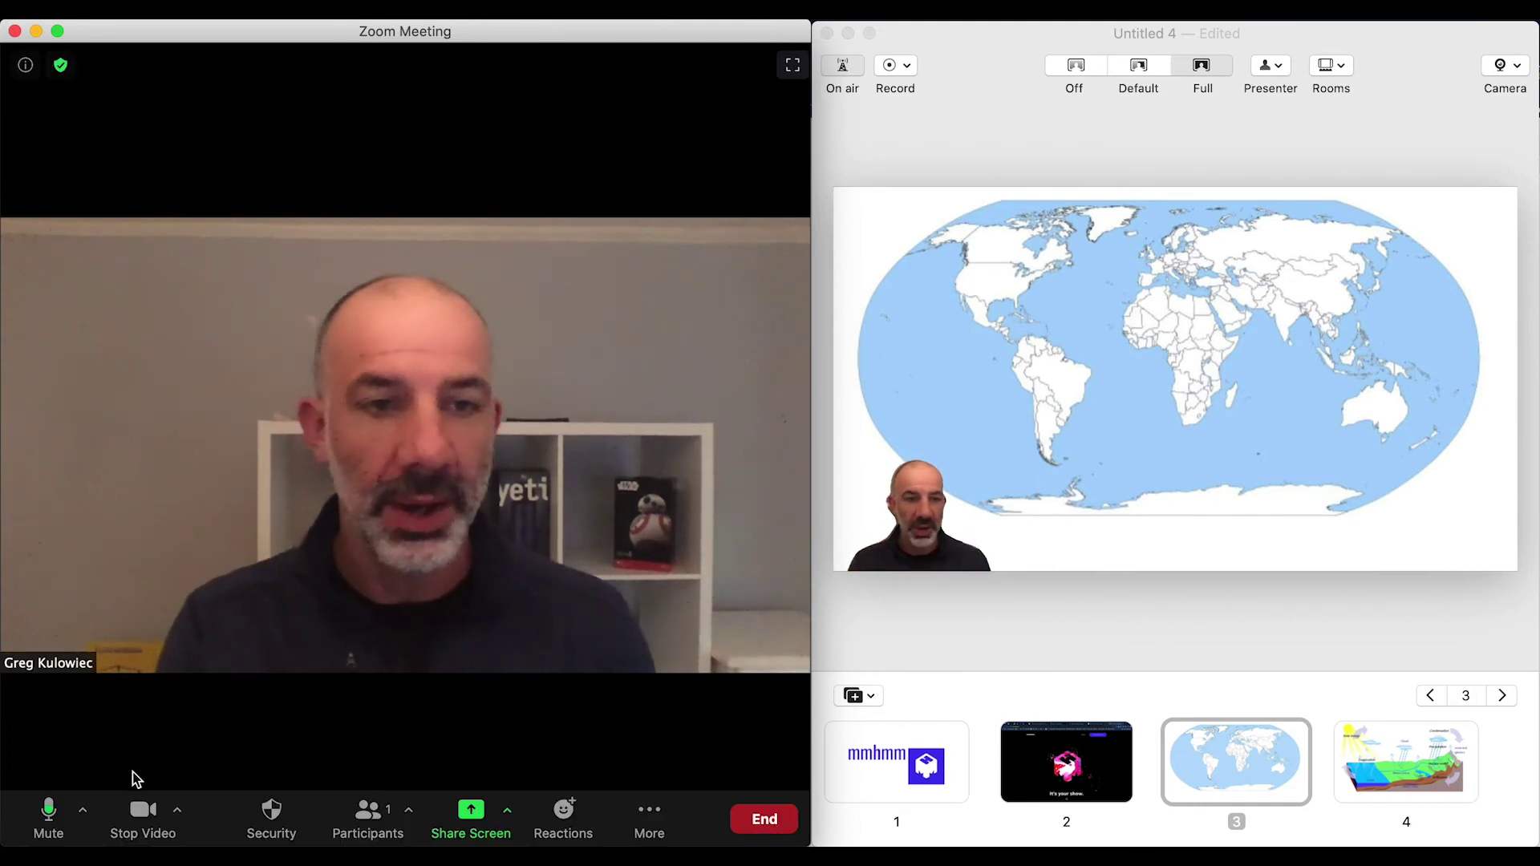
left_click(177, 812)
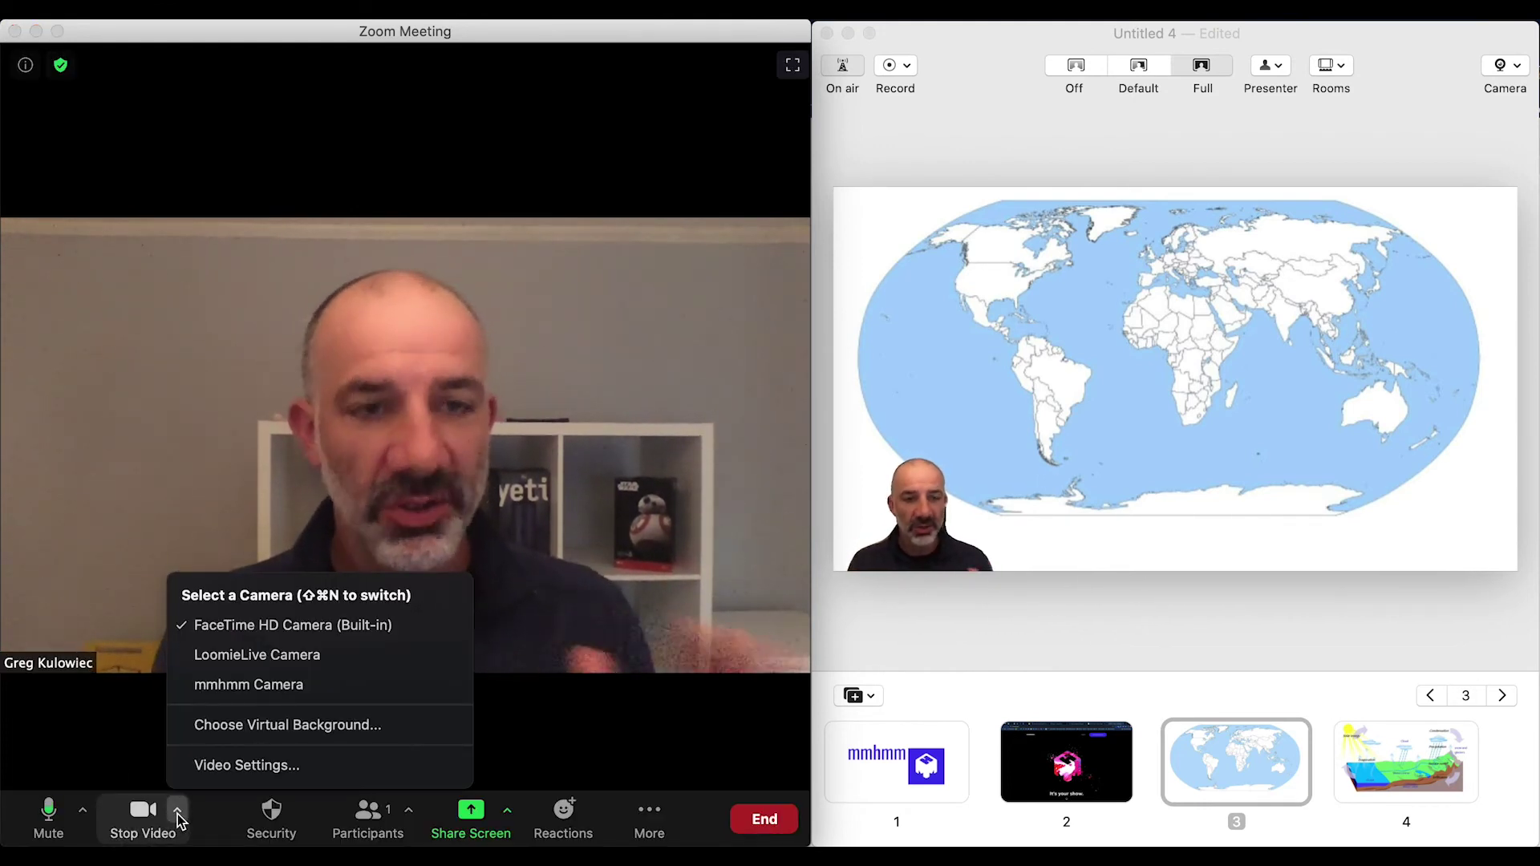
left_click(240, 684)
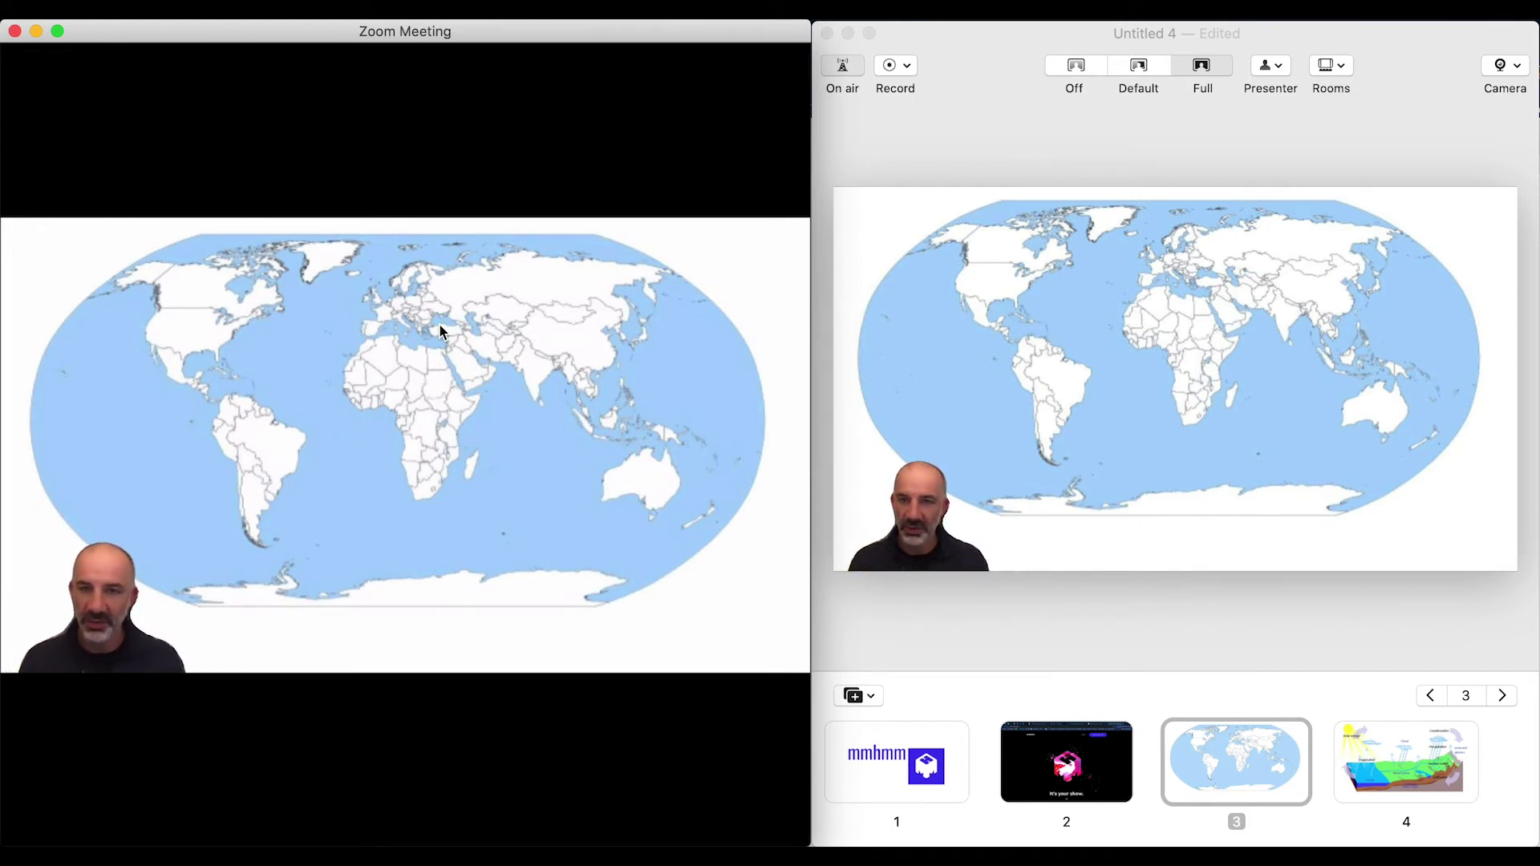
Show the logo slide and resize the presenter to sit large over the lower left.
left_click(911, 778)
left_click(908, 775)
mouse_move(923, 523)
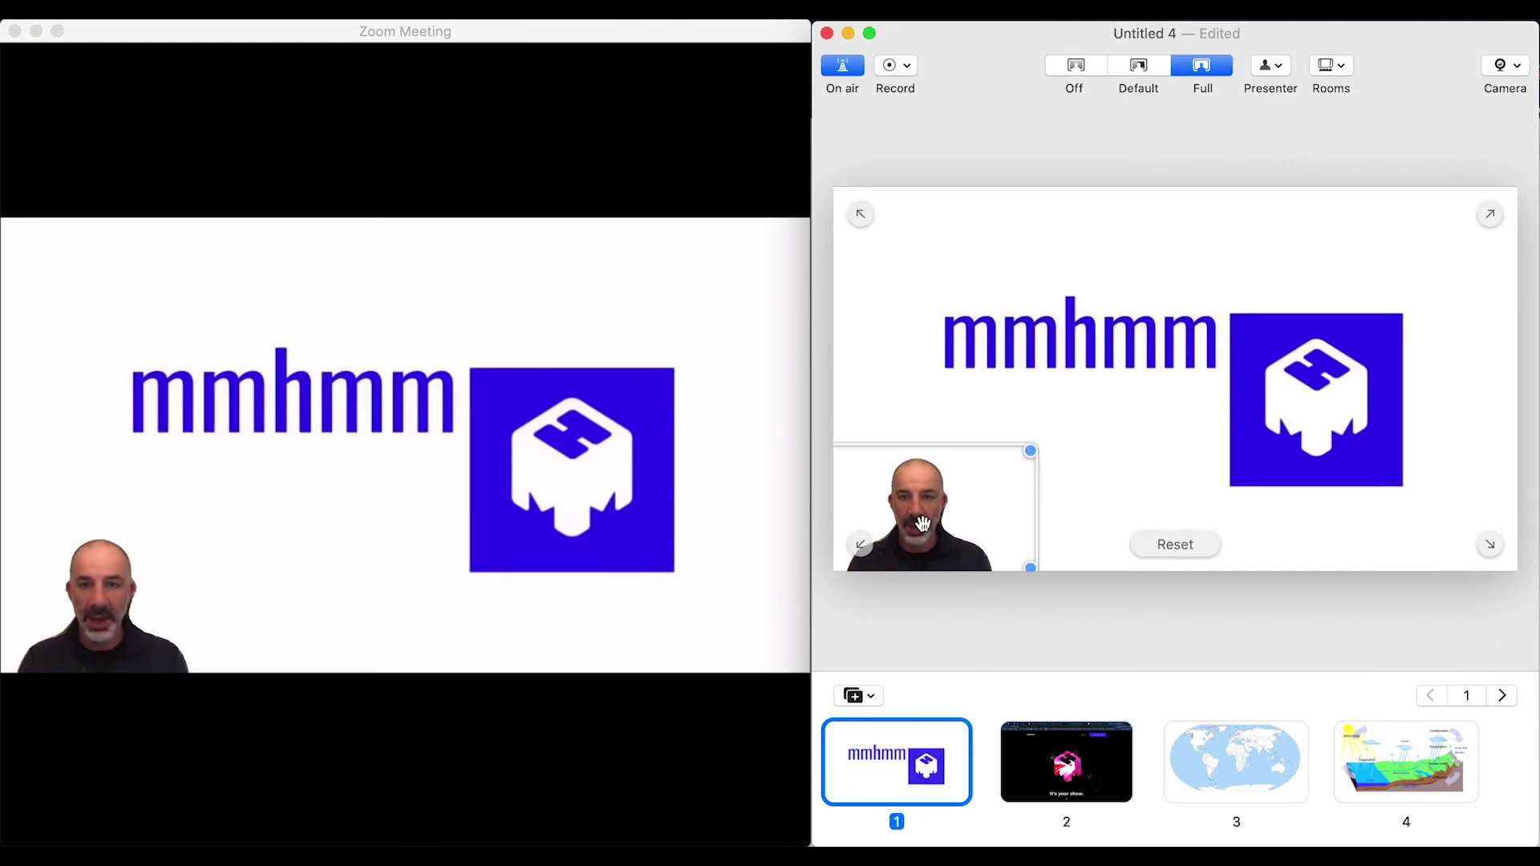
left_click_drag(1027, 451, 1370, 268)
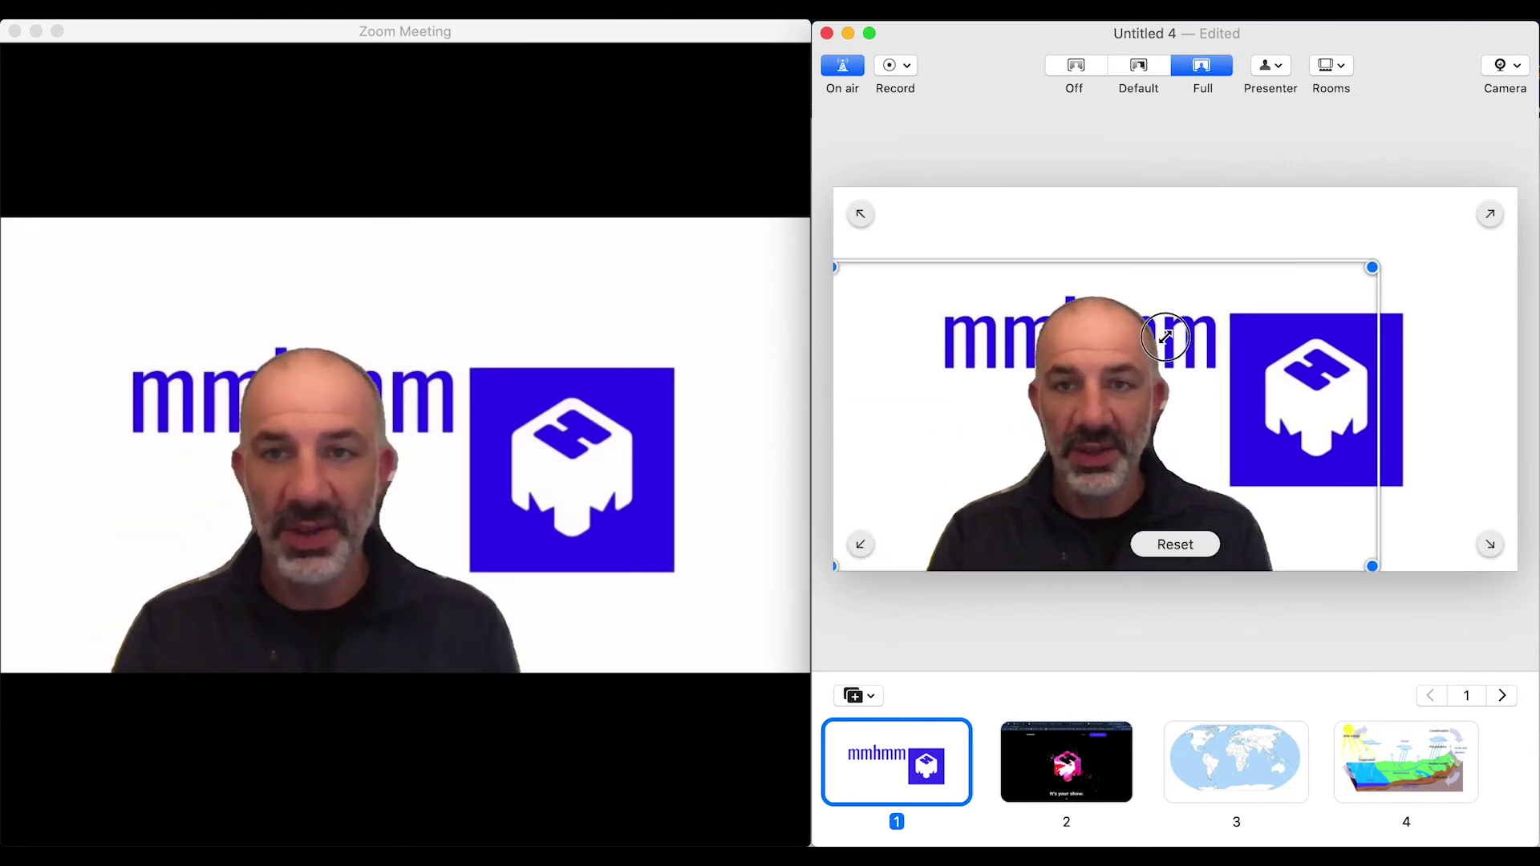
left_click_drag(1166, 337, 955, 496)
left_click_drag(1244, 321, 1189, 376)
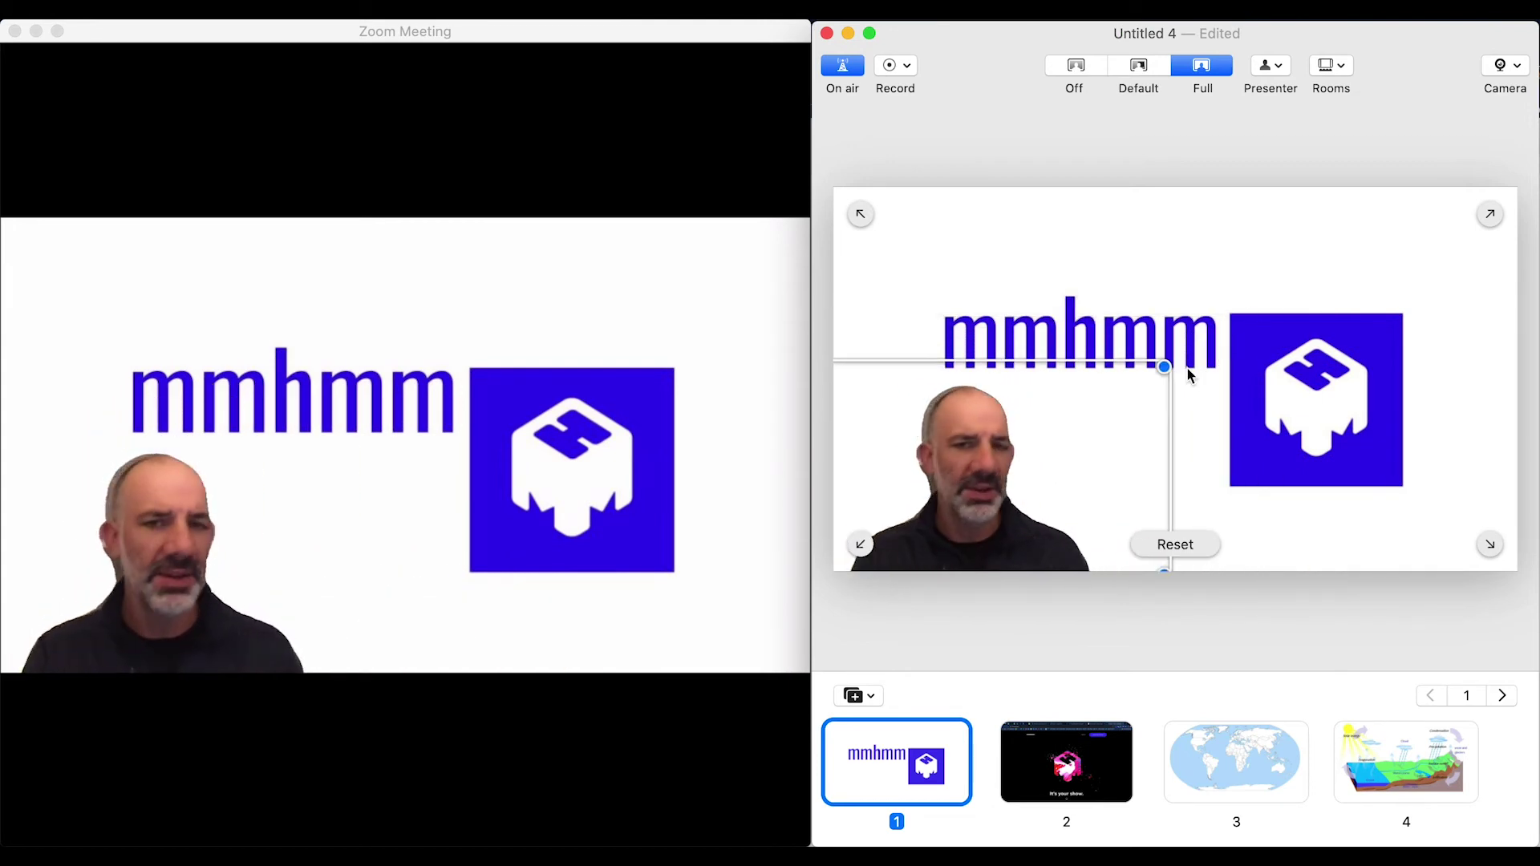
Step through the website, world map and water cycle slides, then return to the logo slide.
left_click(1075, 776)
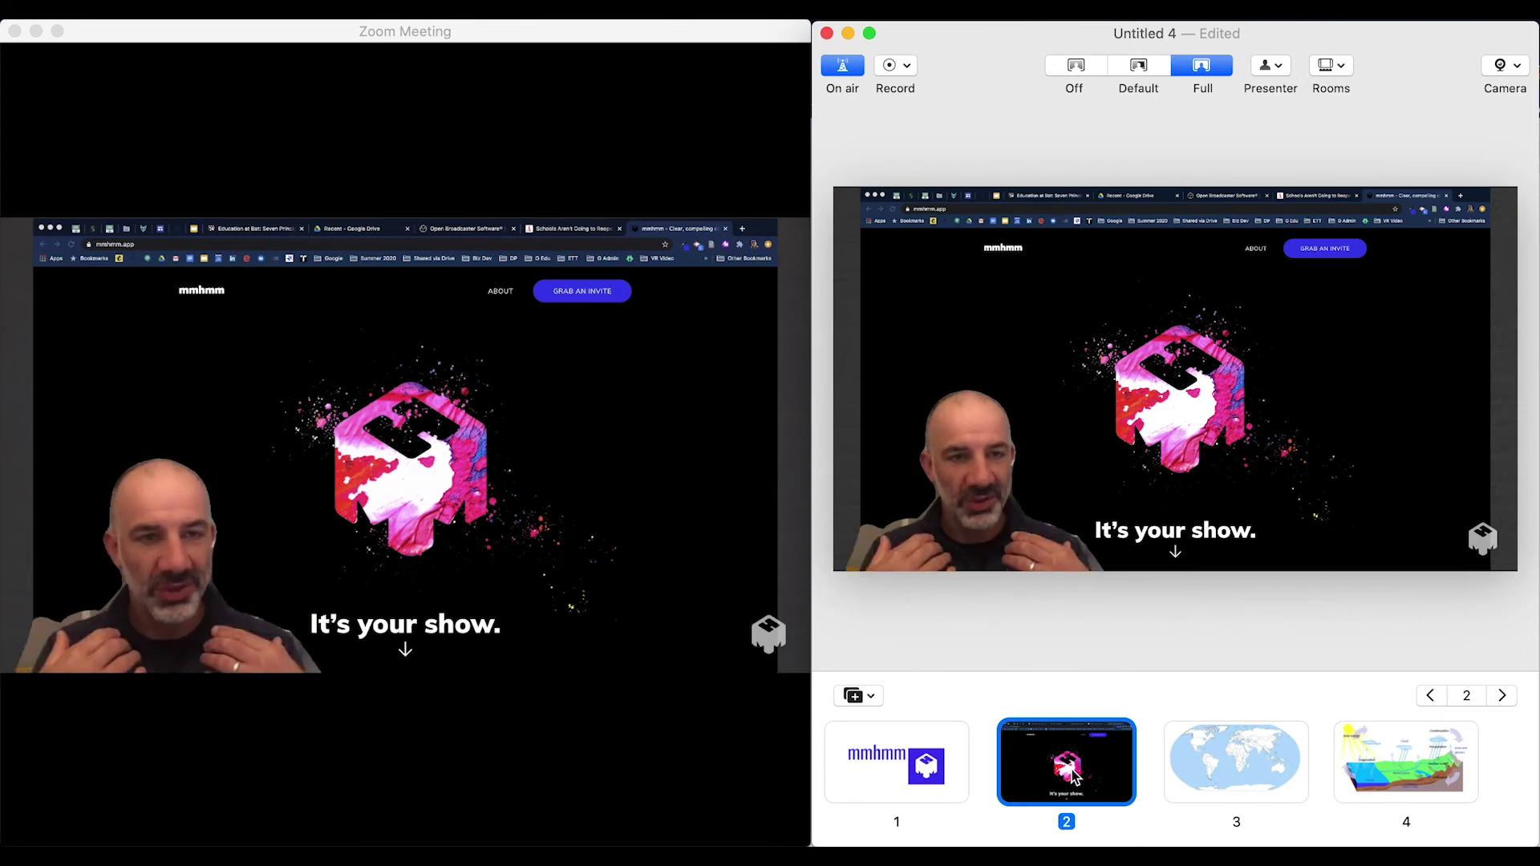
left_click(1211, 770)
left_click(1381, 780)
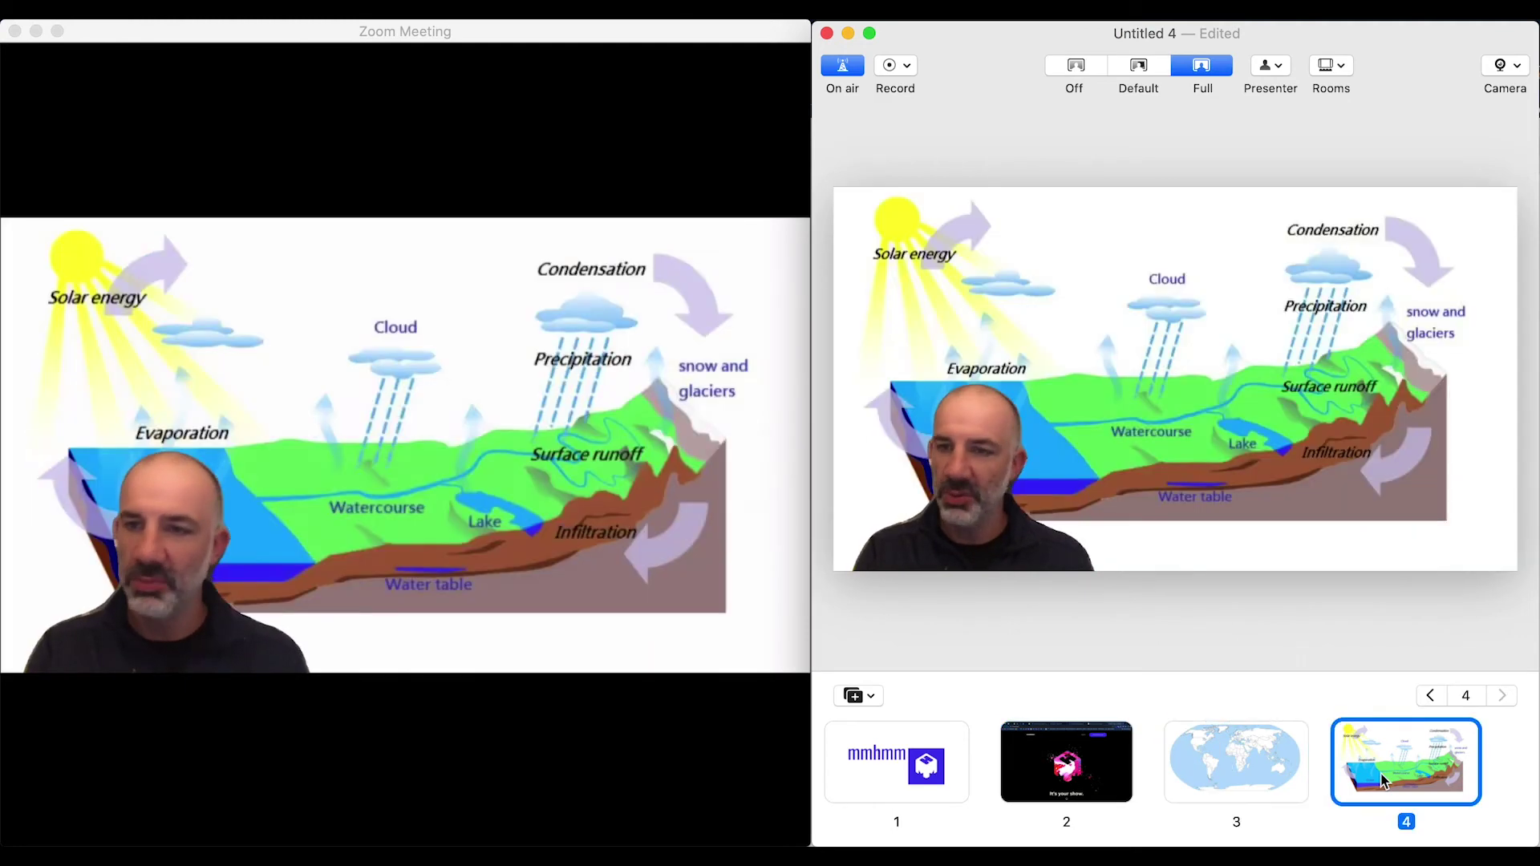
left_click(881, 764)
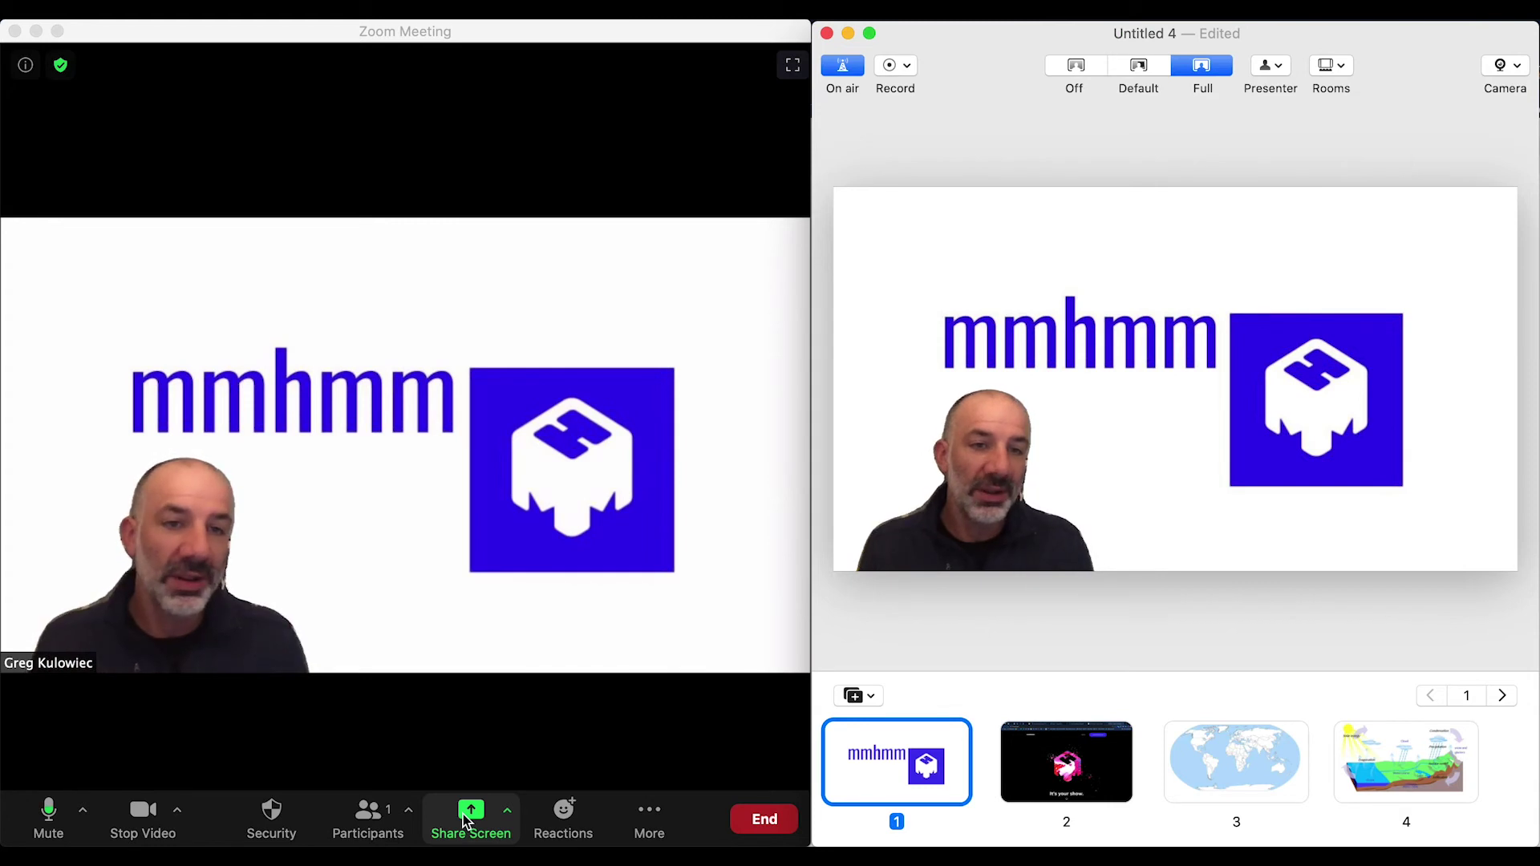
Switch to the water-cycle slide and size the presenter as a small bottom-left inset.
mouse_move(1090, 420)
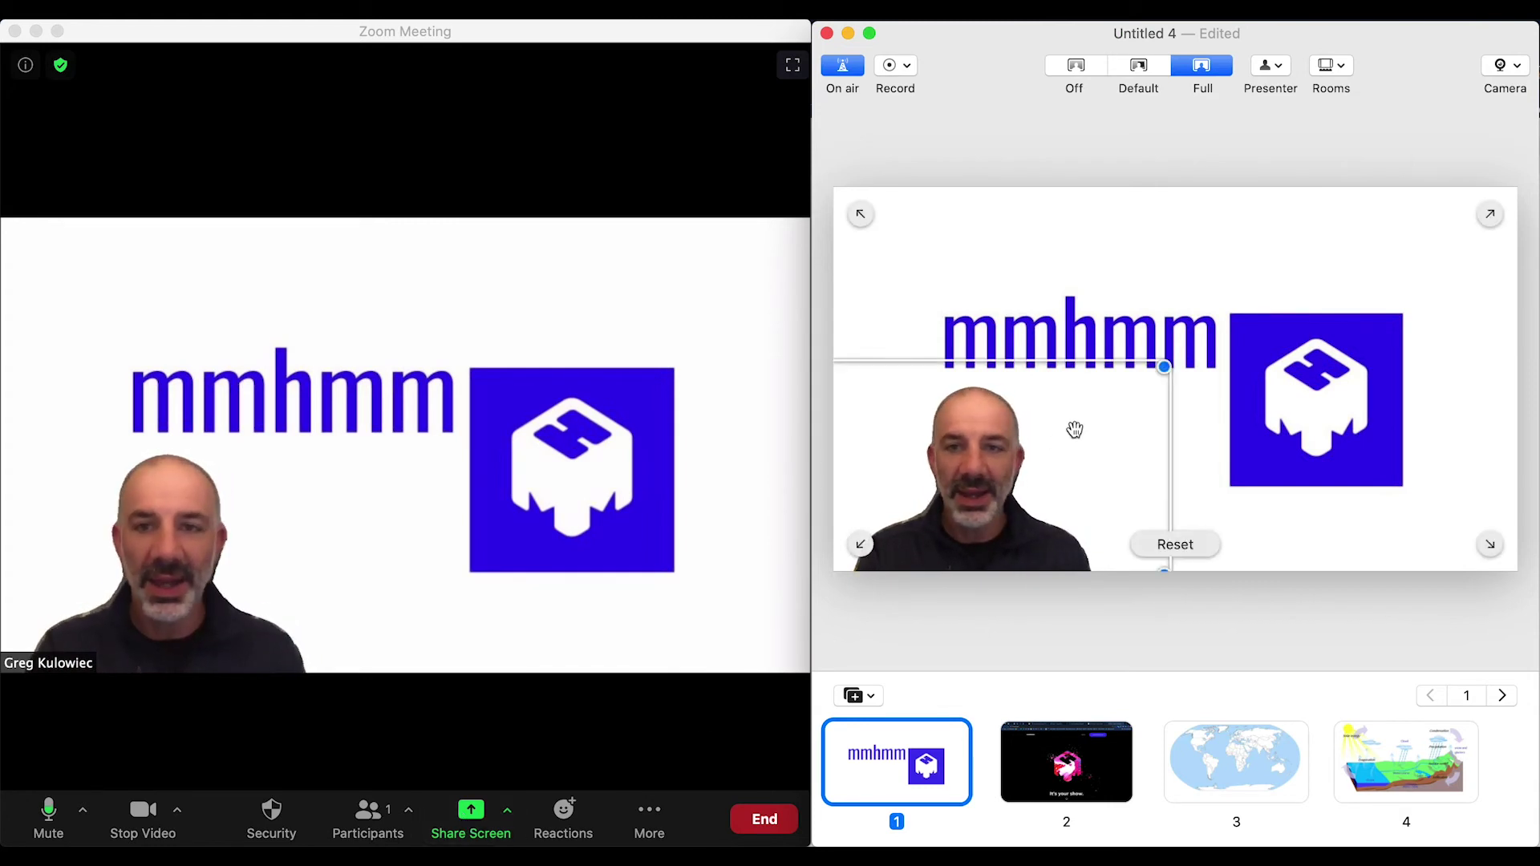
left_click(1381, 766)
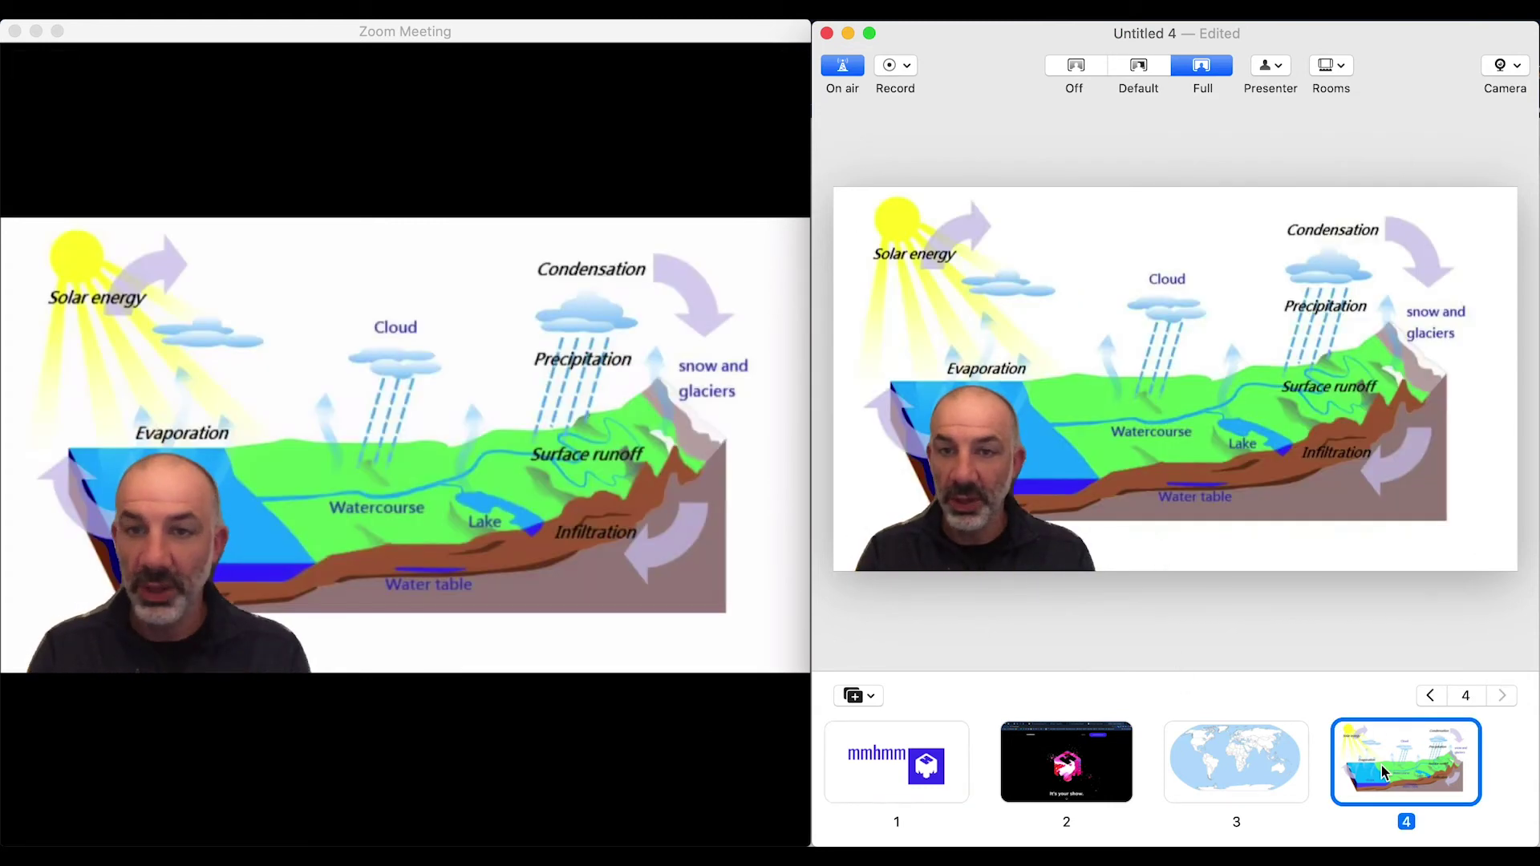
left_click_drag(1163, 367, 1033, 440)
left_click(861, 544)
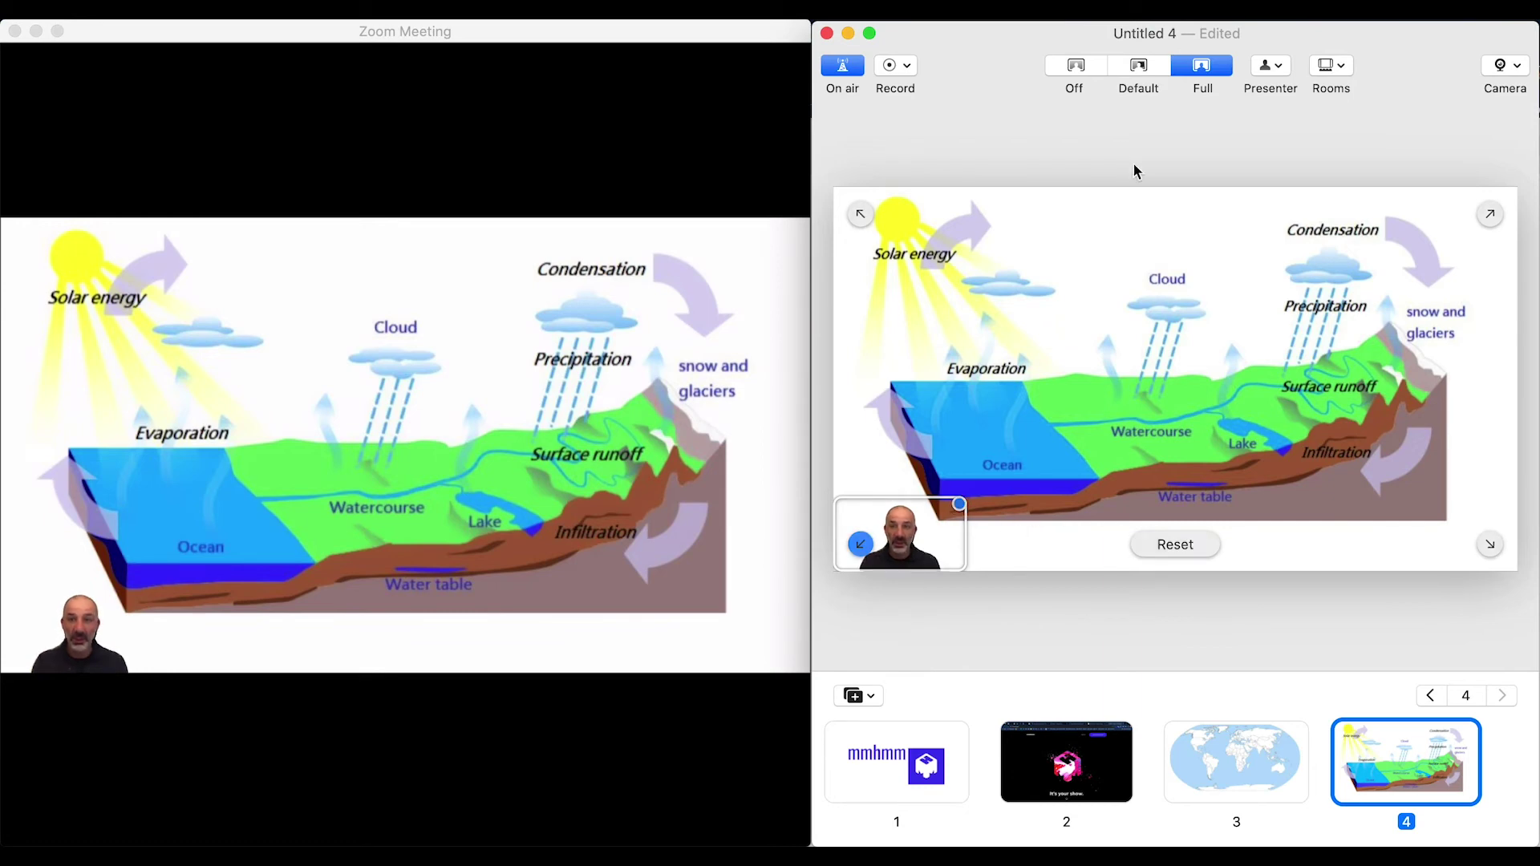
left_click(1075, 64)
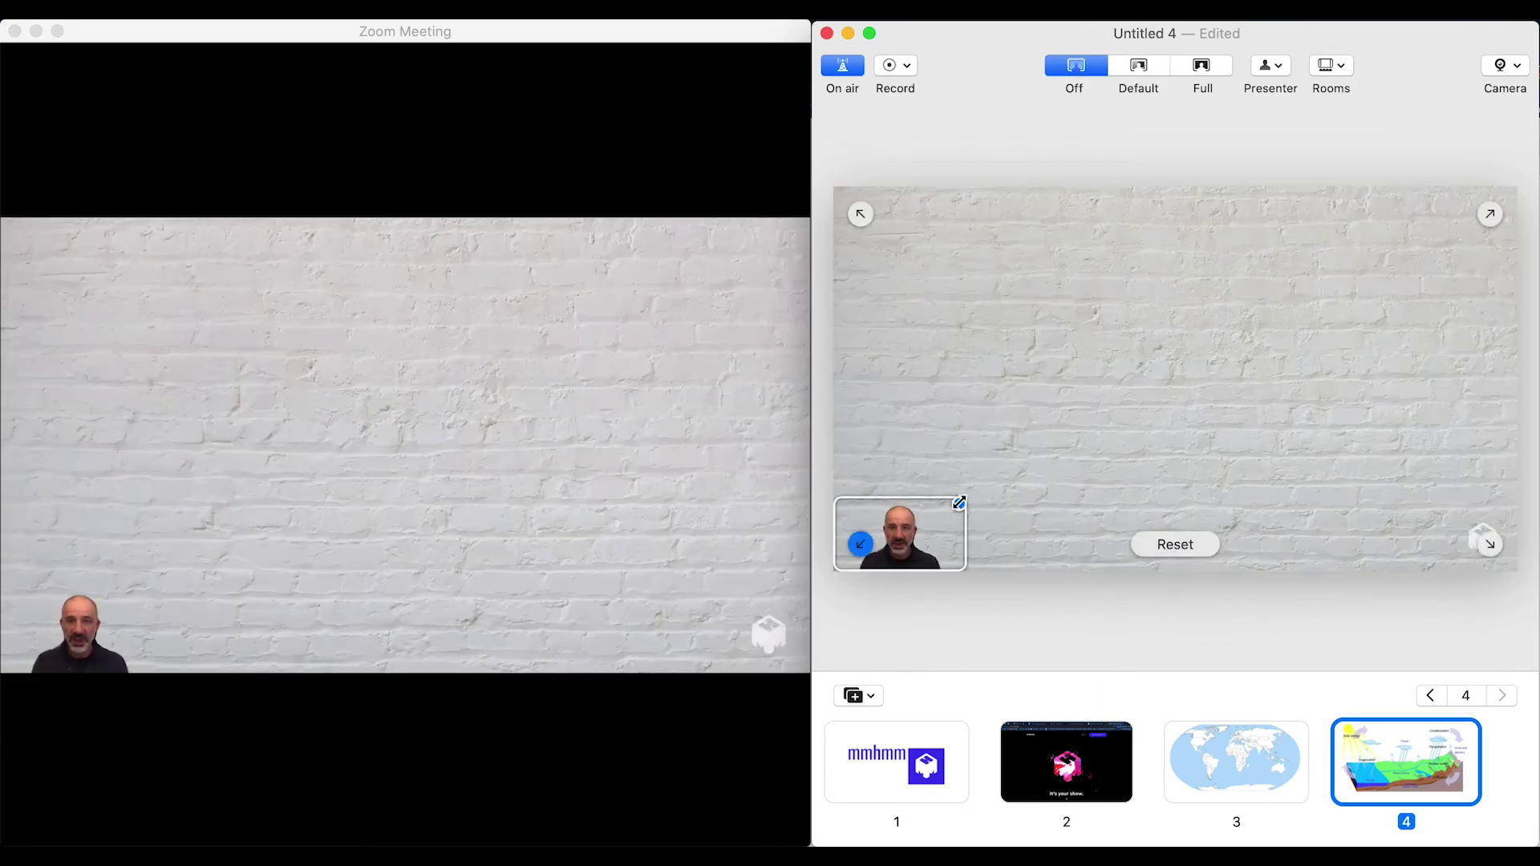
left_click_drag(960, 504, 1449, 210)
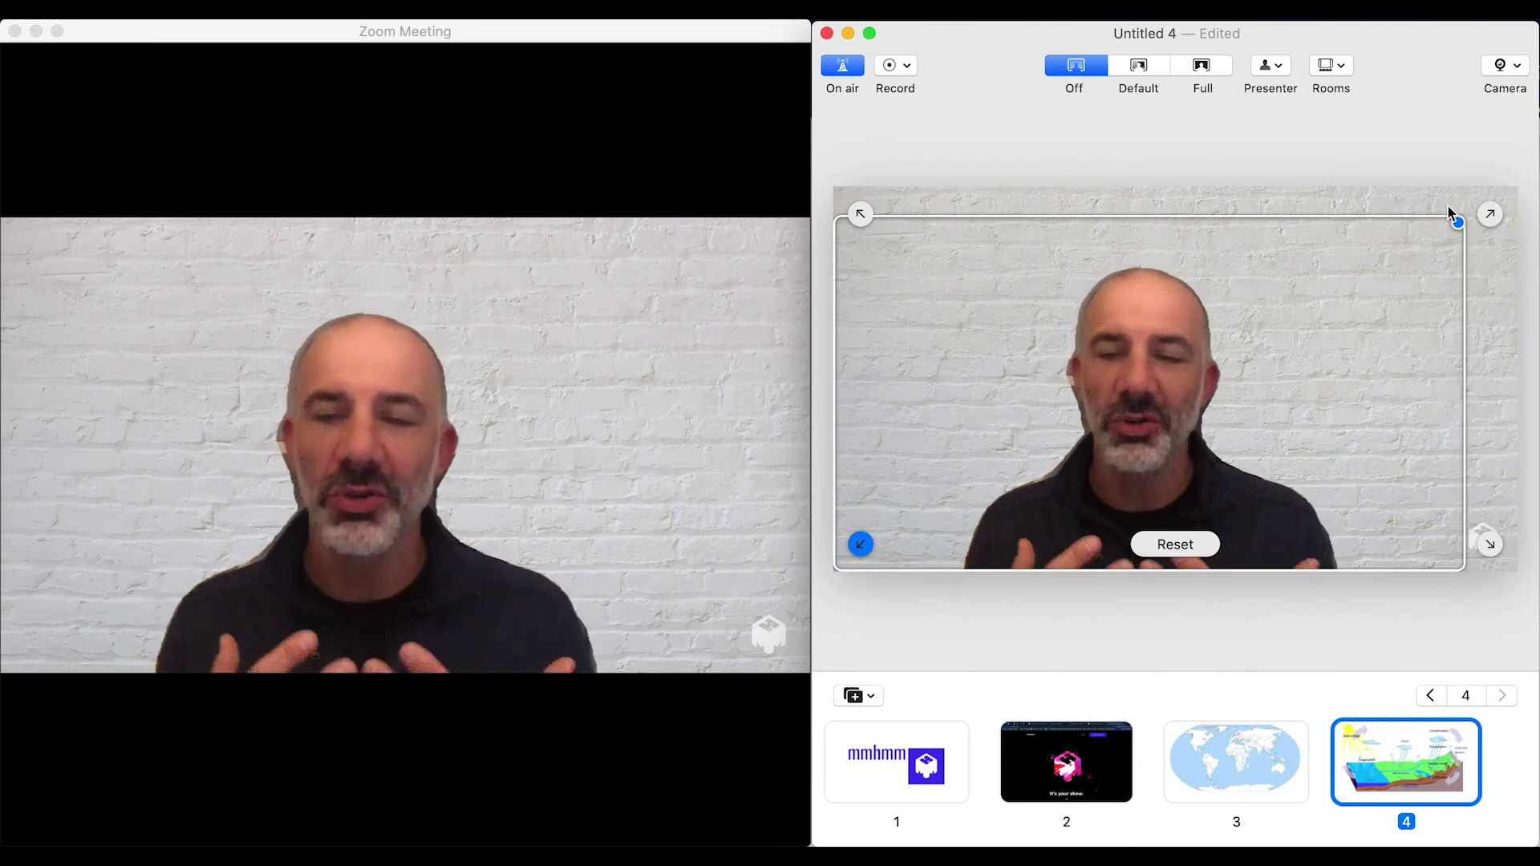
left_click_drag(1447, 206, 1039, 491)
Show the water-cycle slide in Full layout and hide the presenter with Hide Me.
left_click(1142, 66)
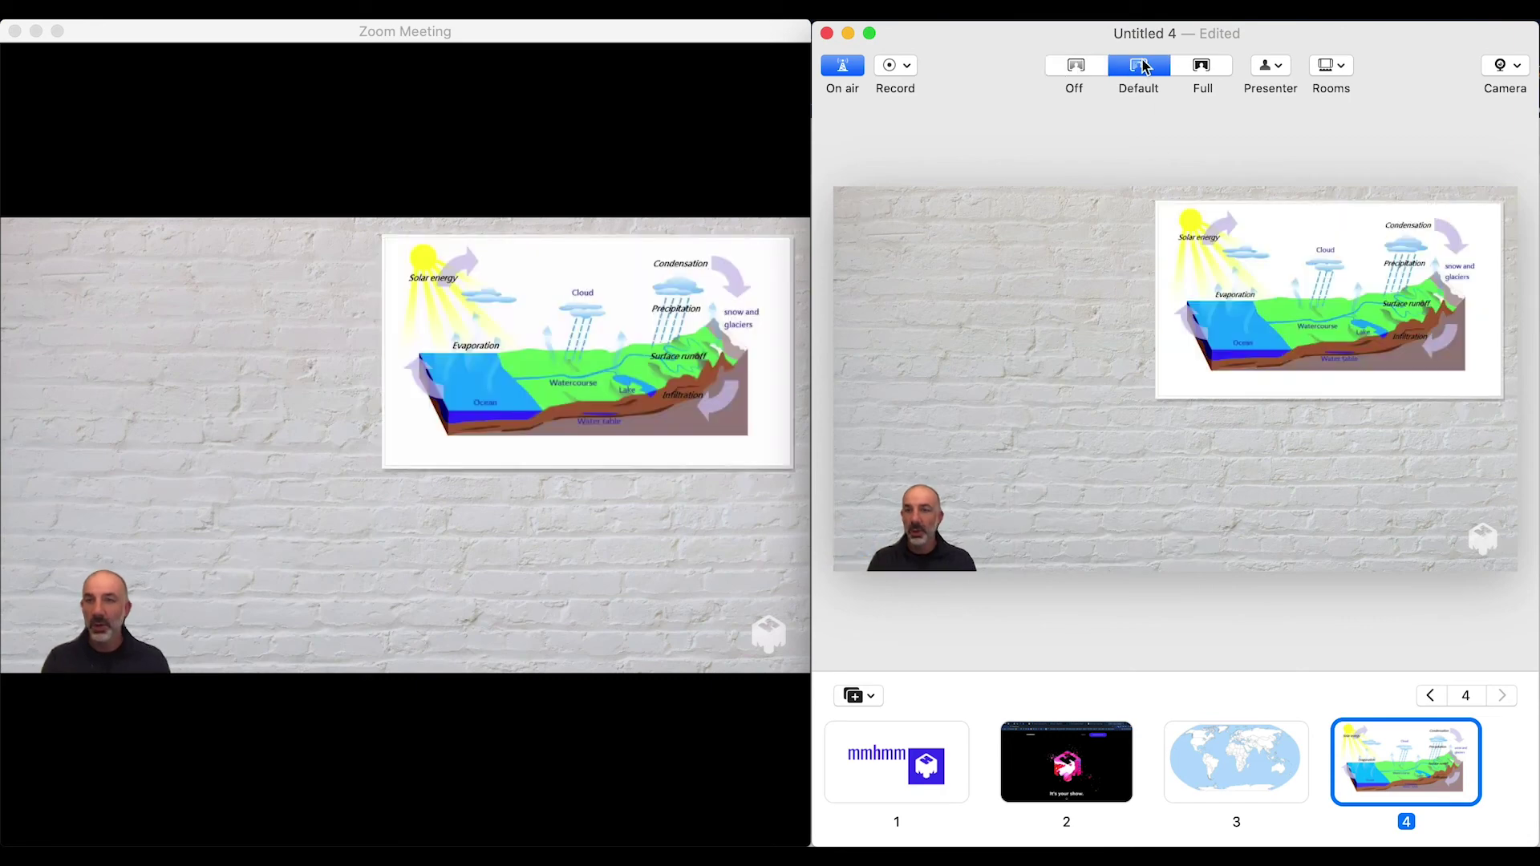
left_click(1184, 74)
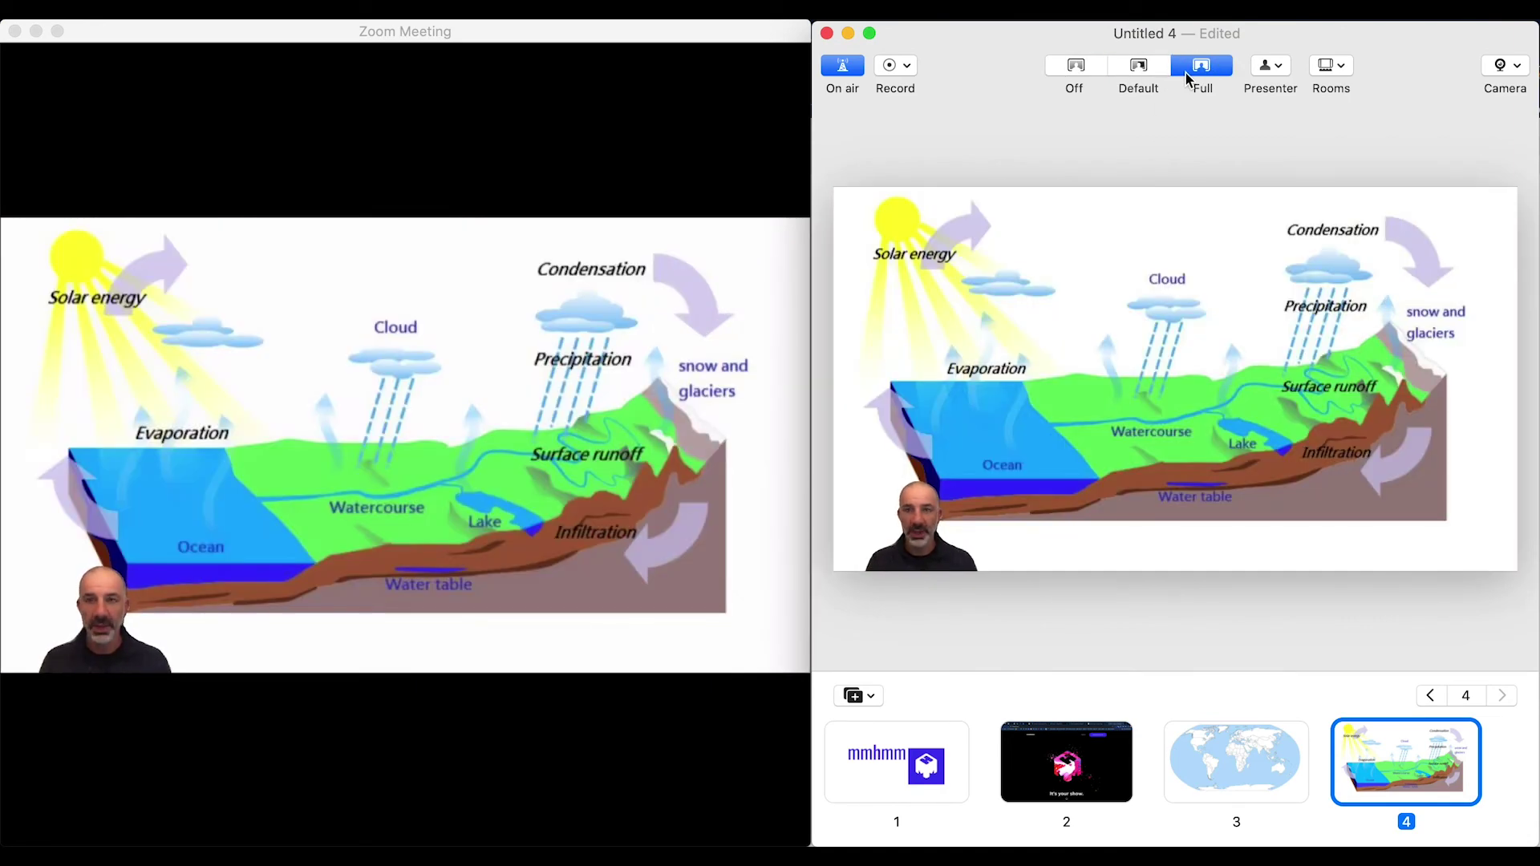
left_click(1269, 66)
left_click(1235, 198)
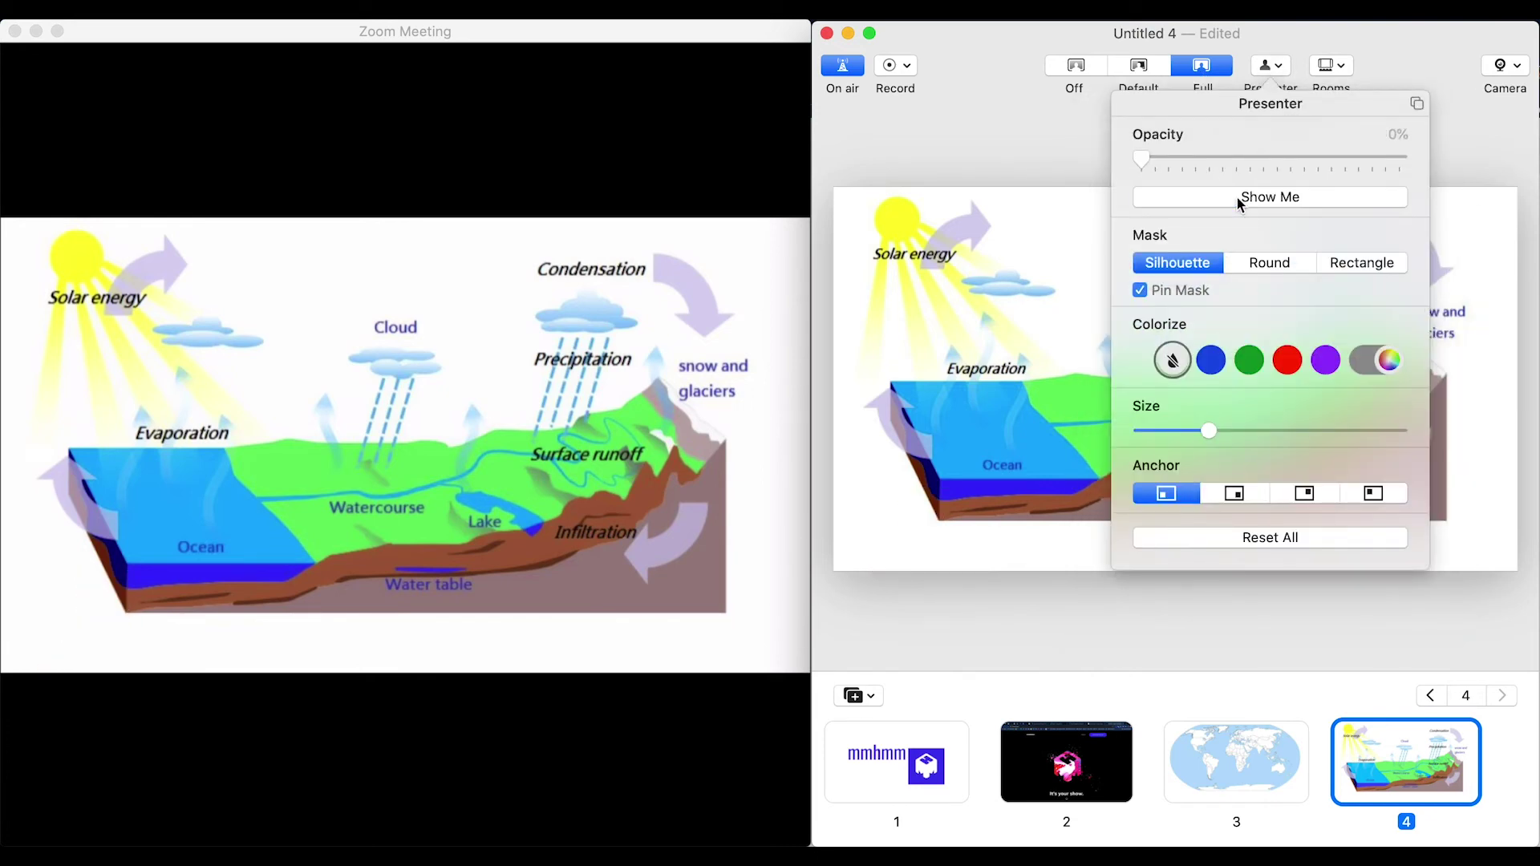
Show the presenter again, try 61% opacity, then return it to 100%.
left_click(1237, 197)
left_click_drag(1395, 160, 1300, 160)
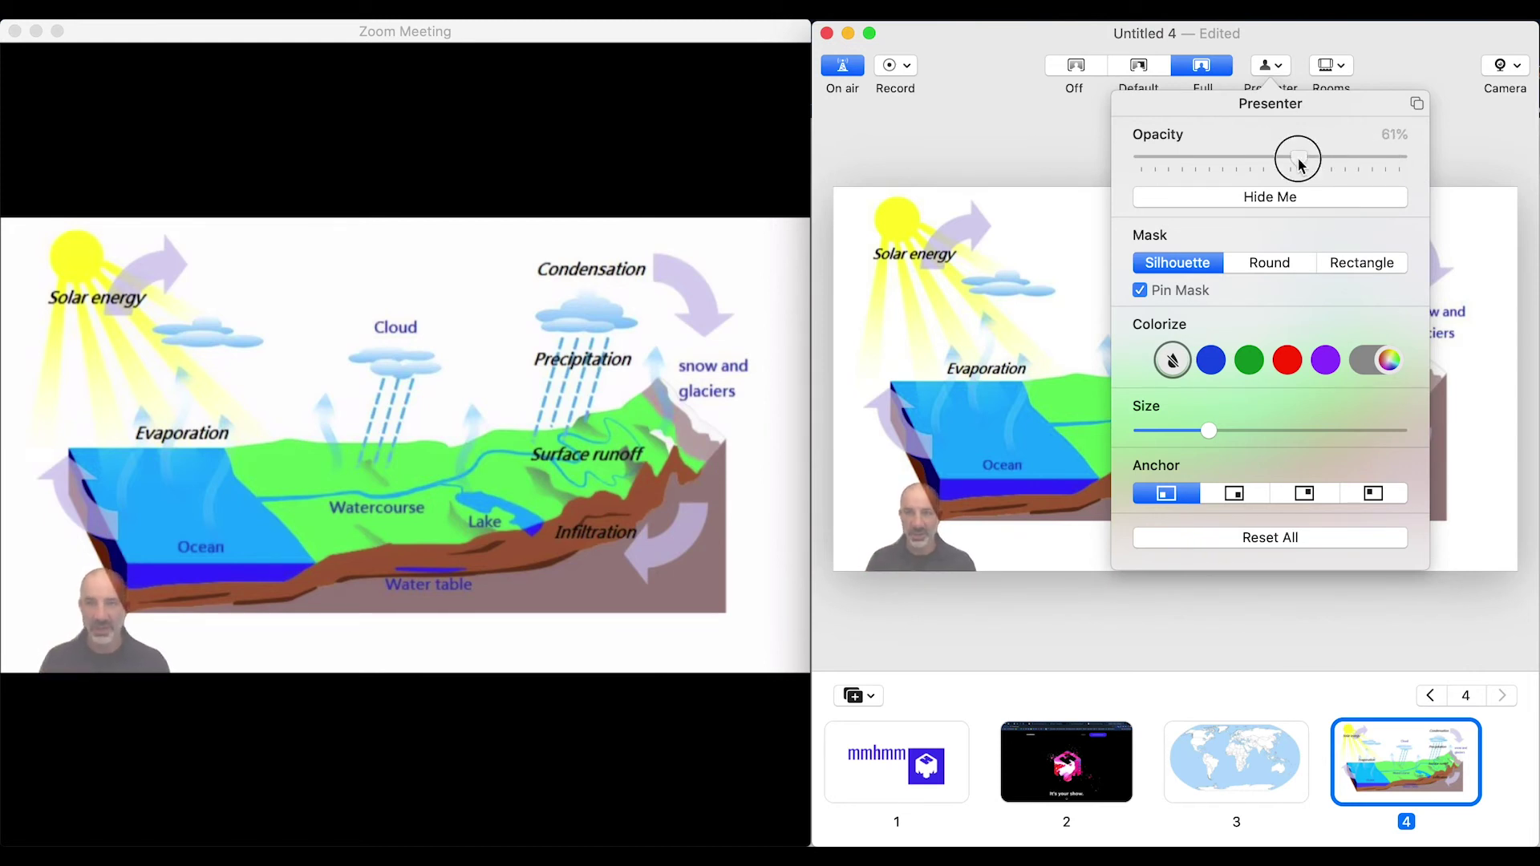
left_click_drag(1299, 160, 1451, 172)
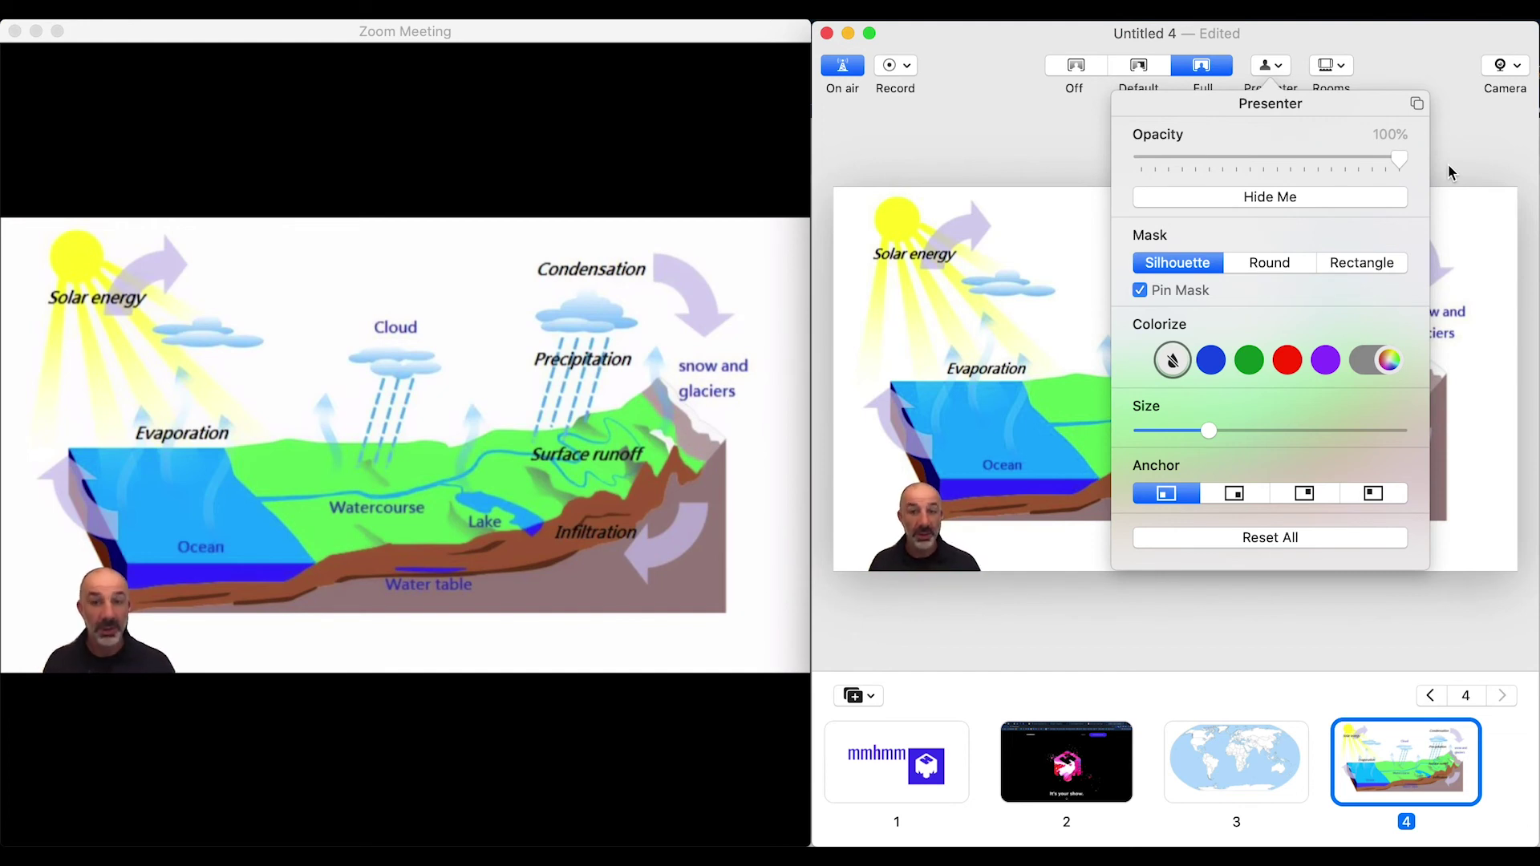
mouse_move(261, 406)
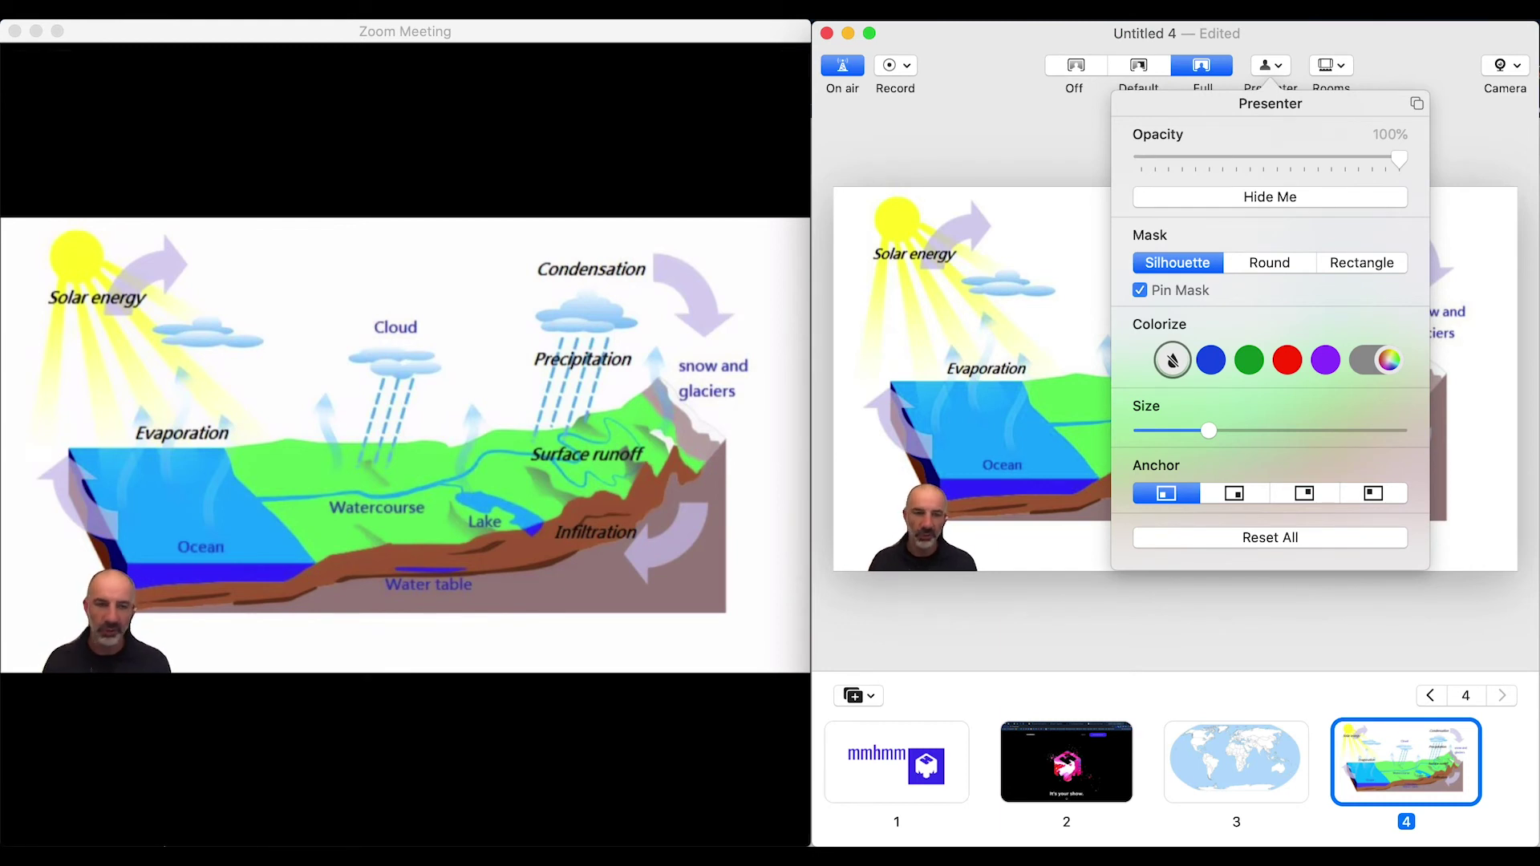
mouse_move(235, 802)
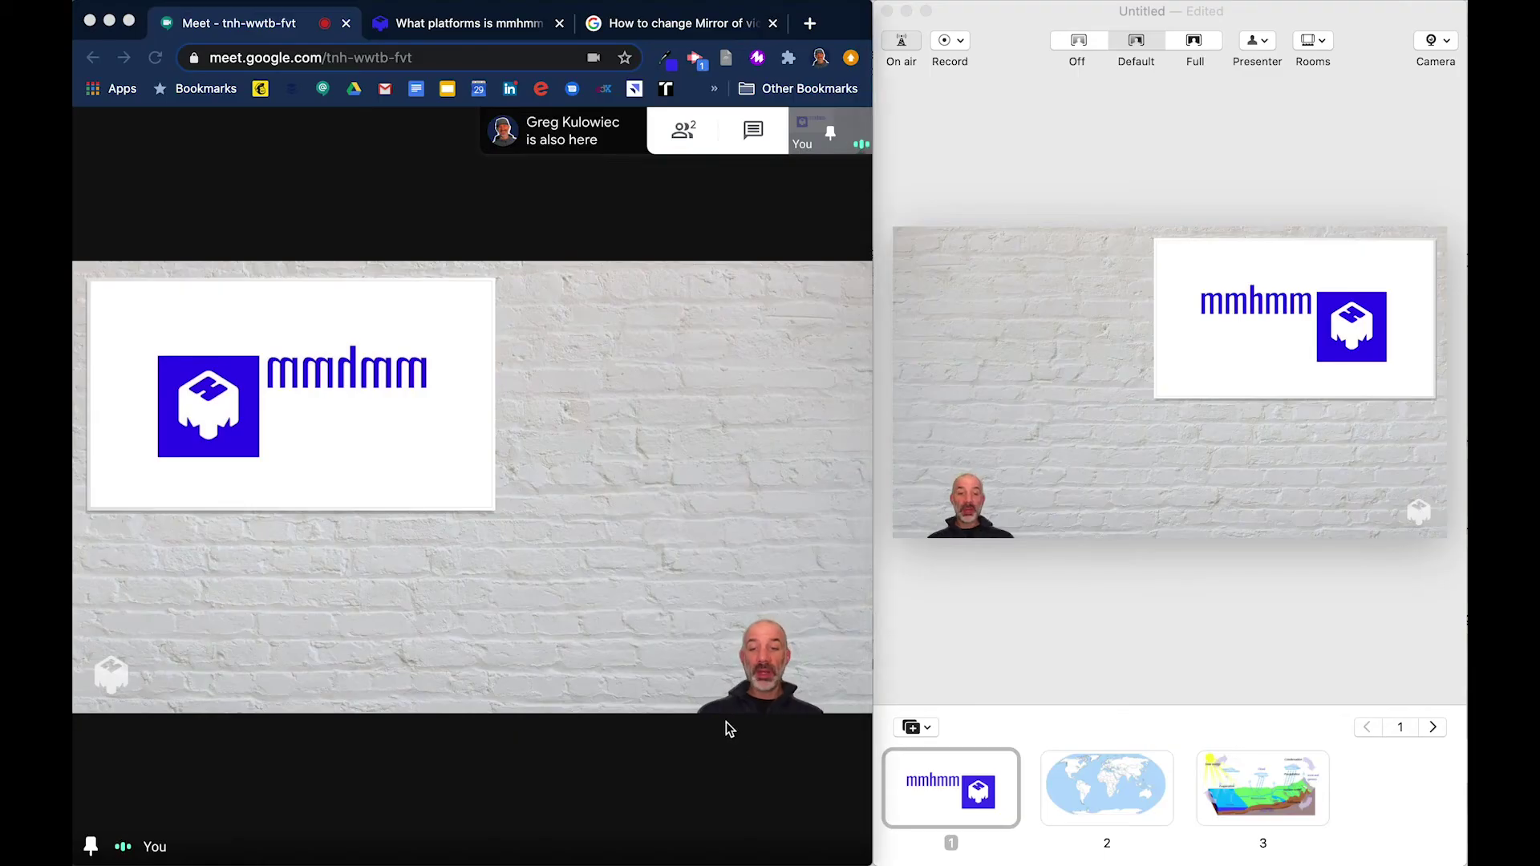
mouse_move(636, 749)
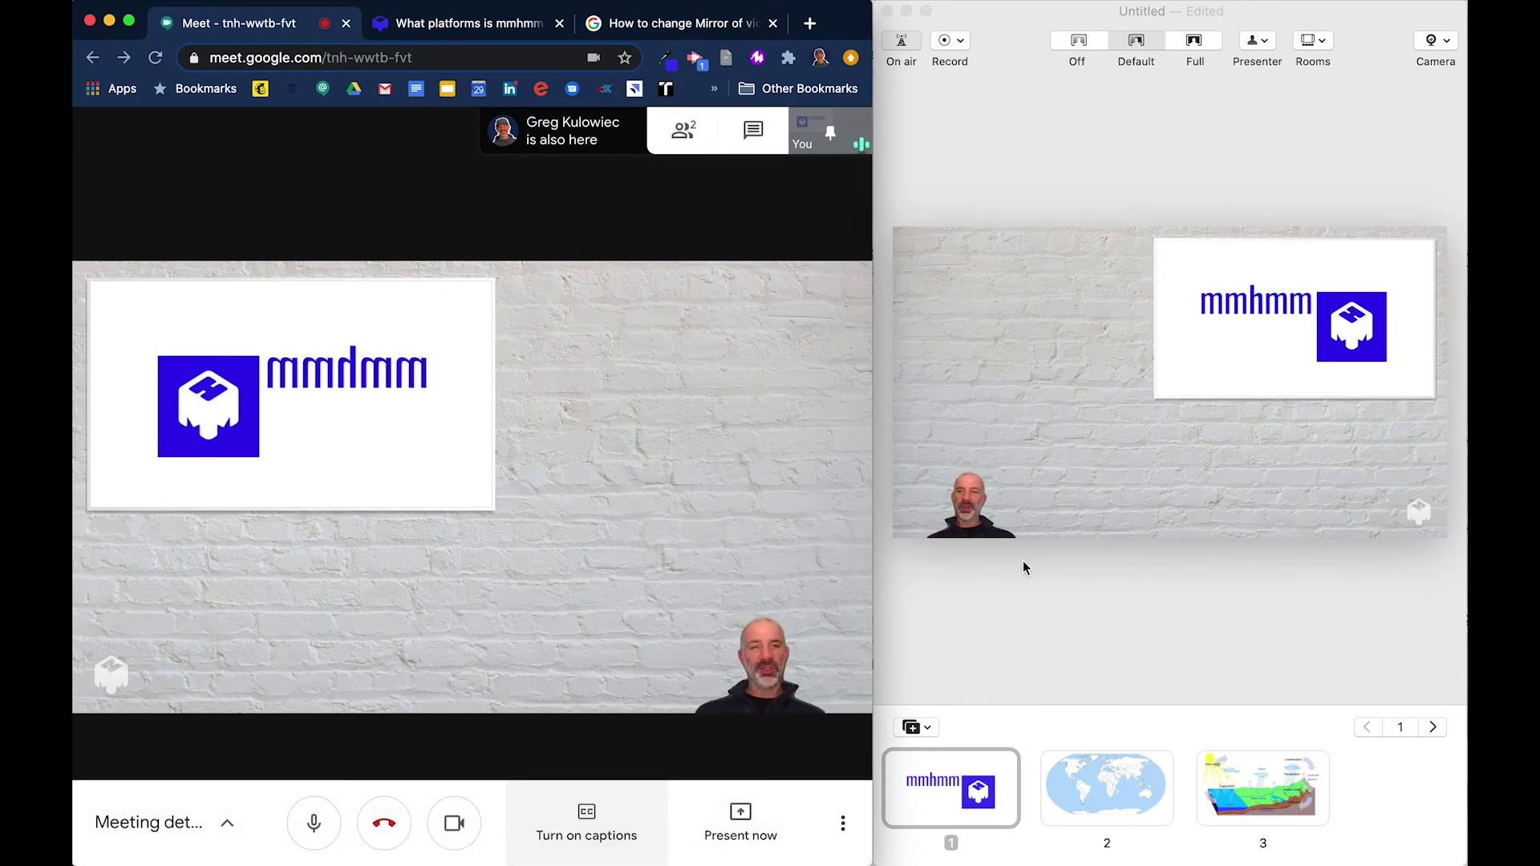
mouse_move(1203, 349)
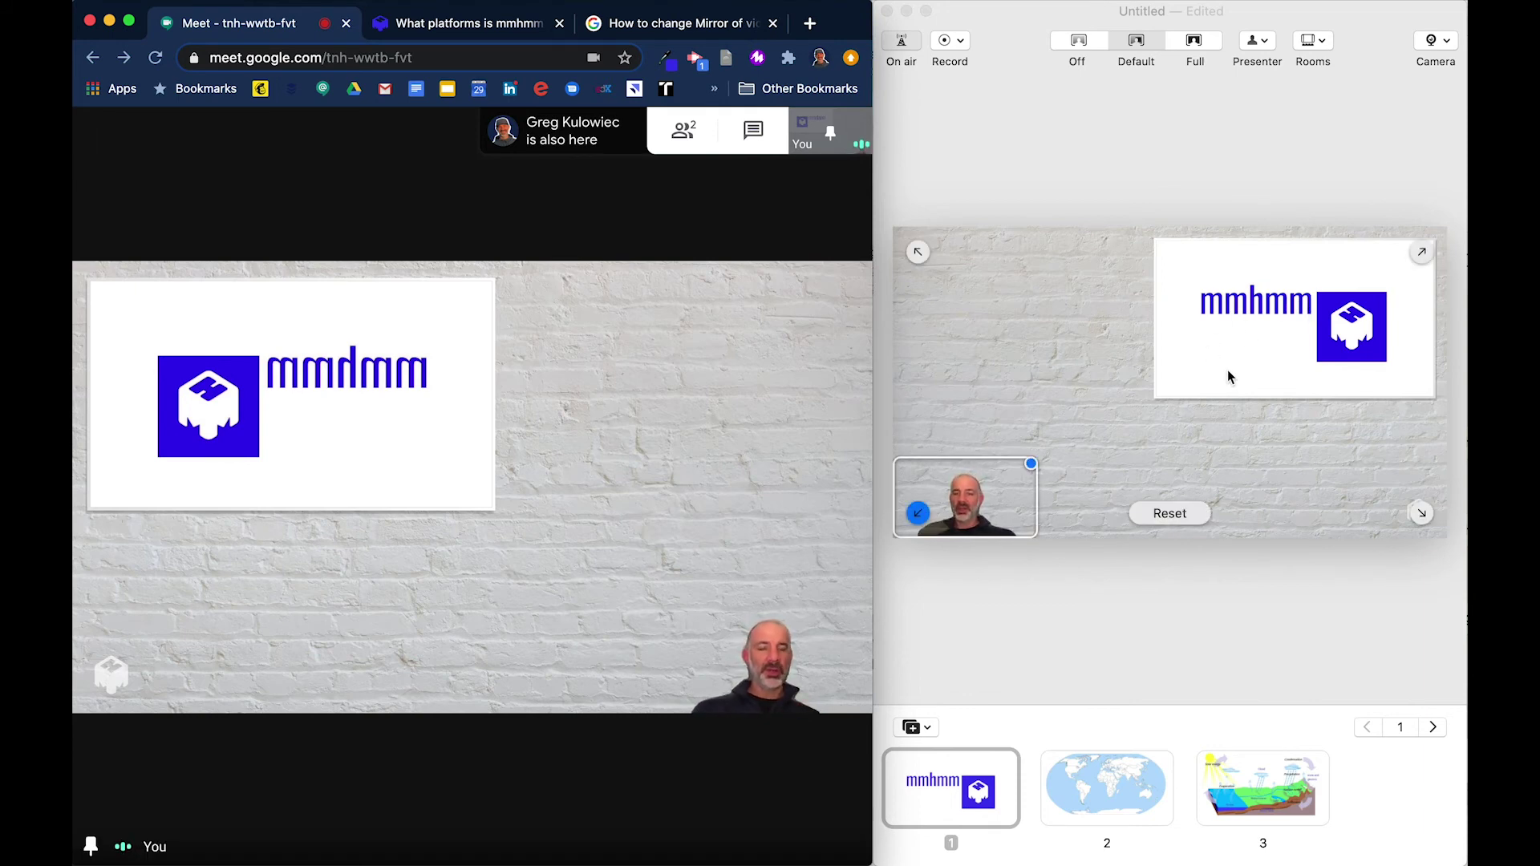
mouse_move(691, 465)
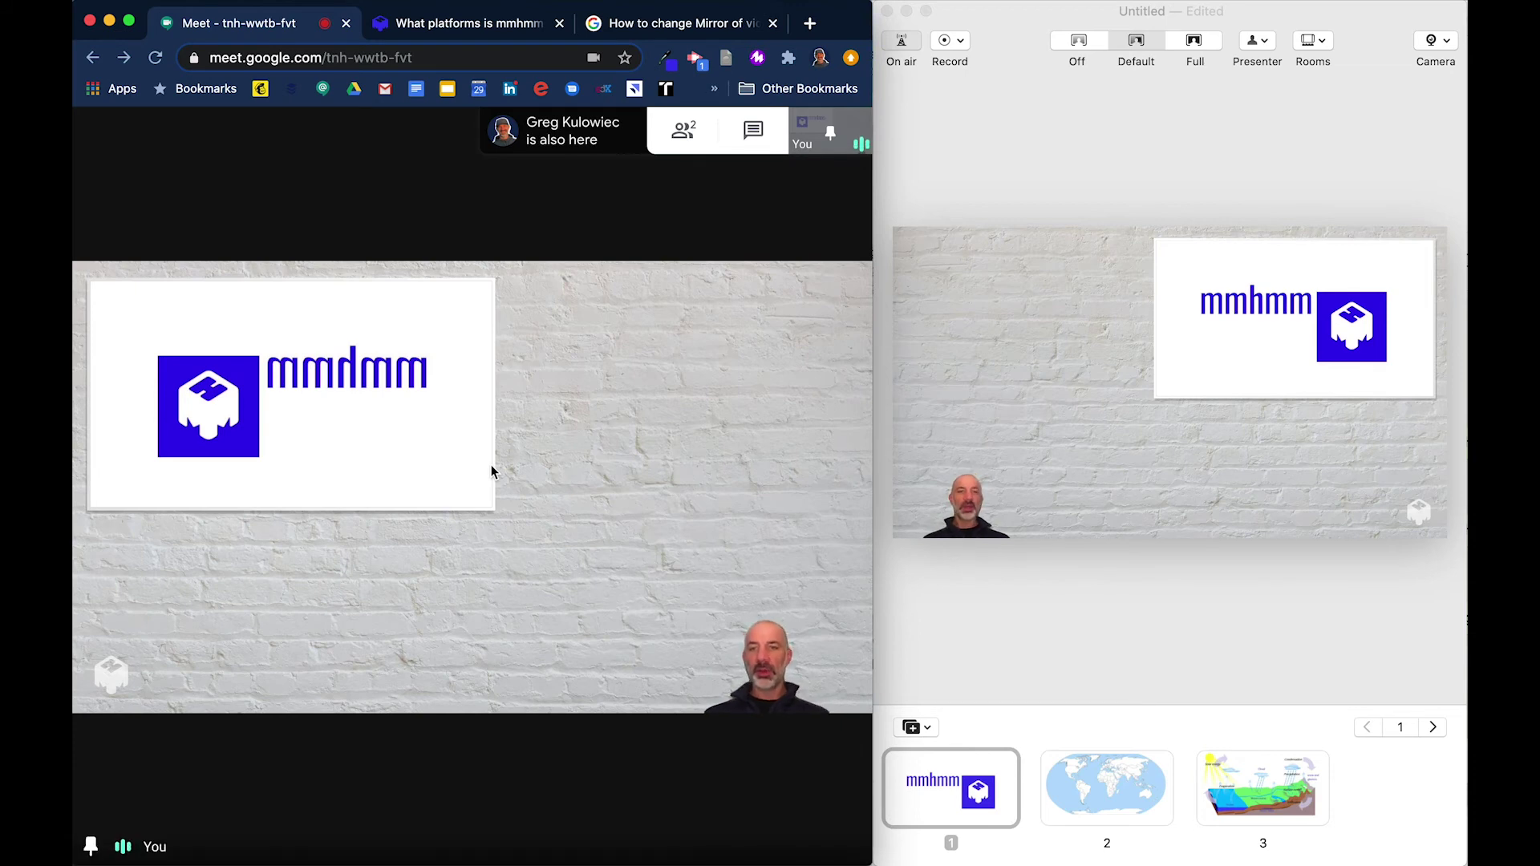
mouse_move(1224, 389)
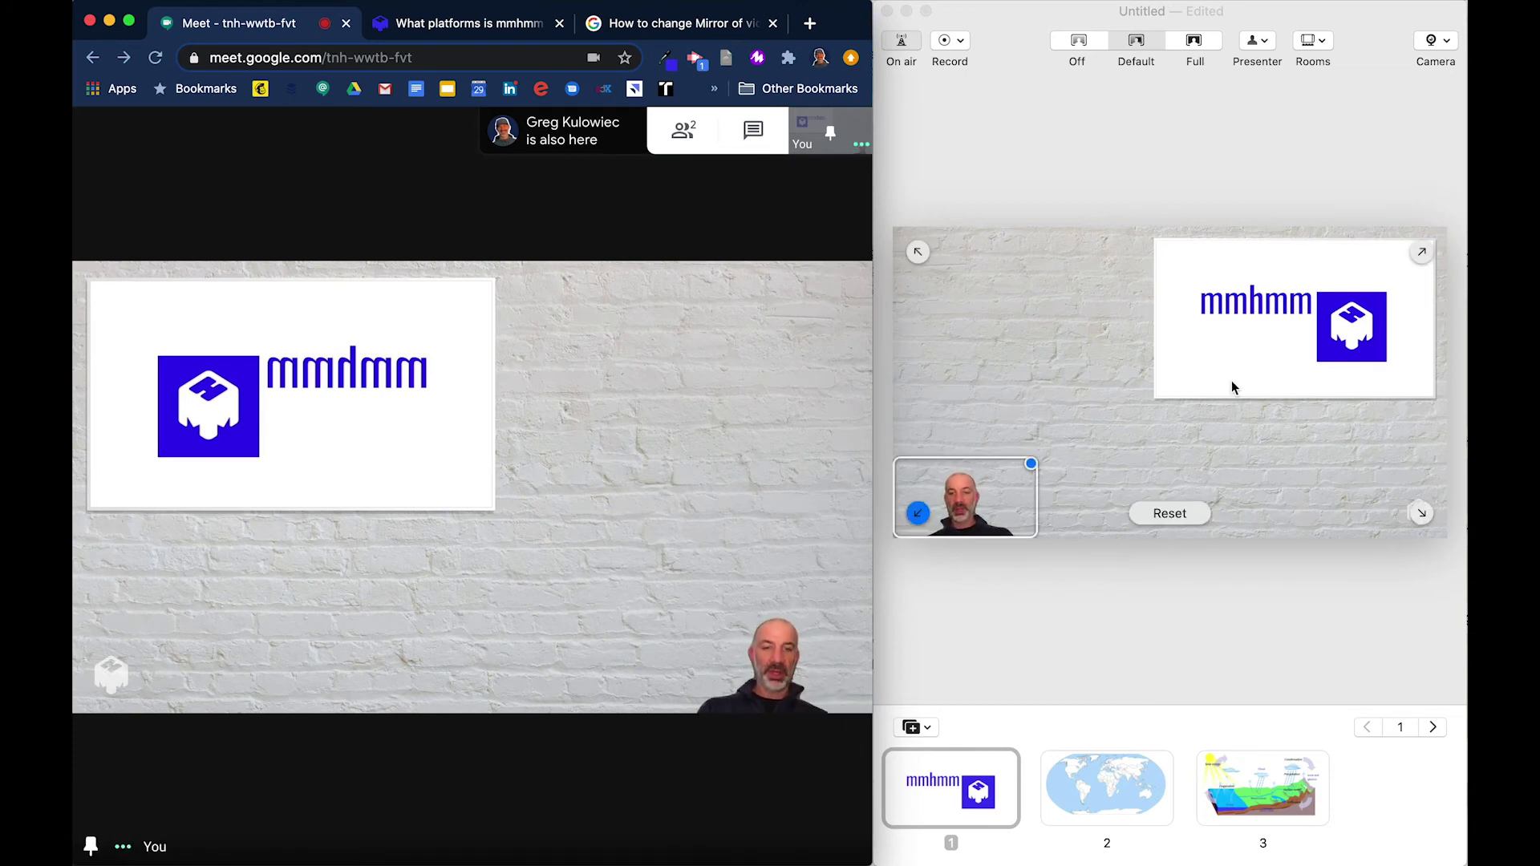
mouse_move(793, 813)
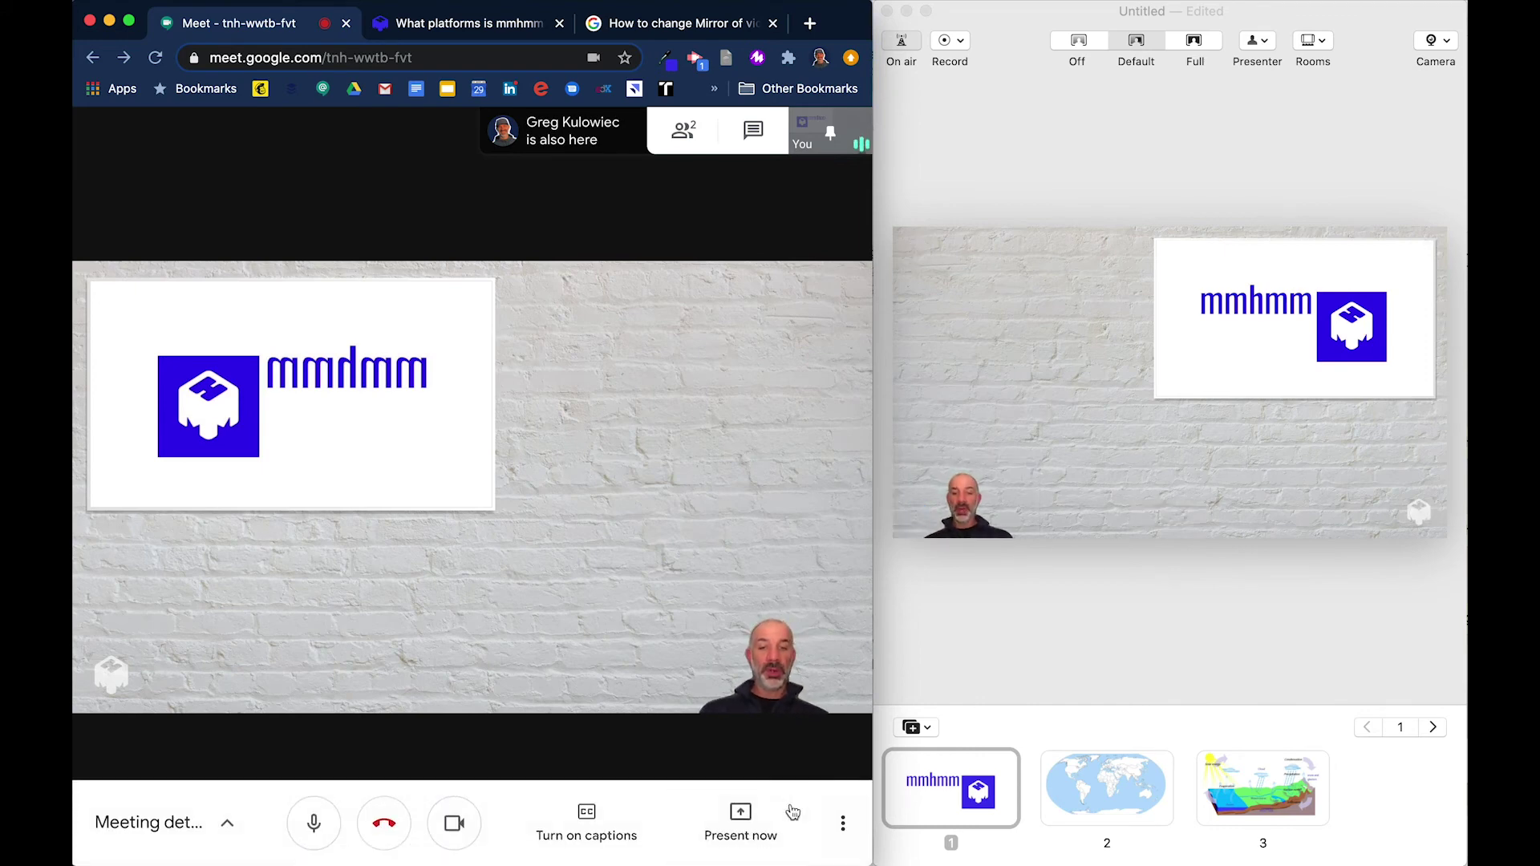
left_click(844, 826)
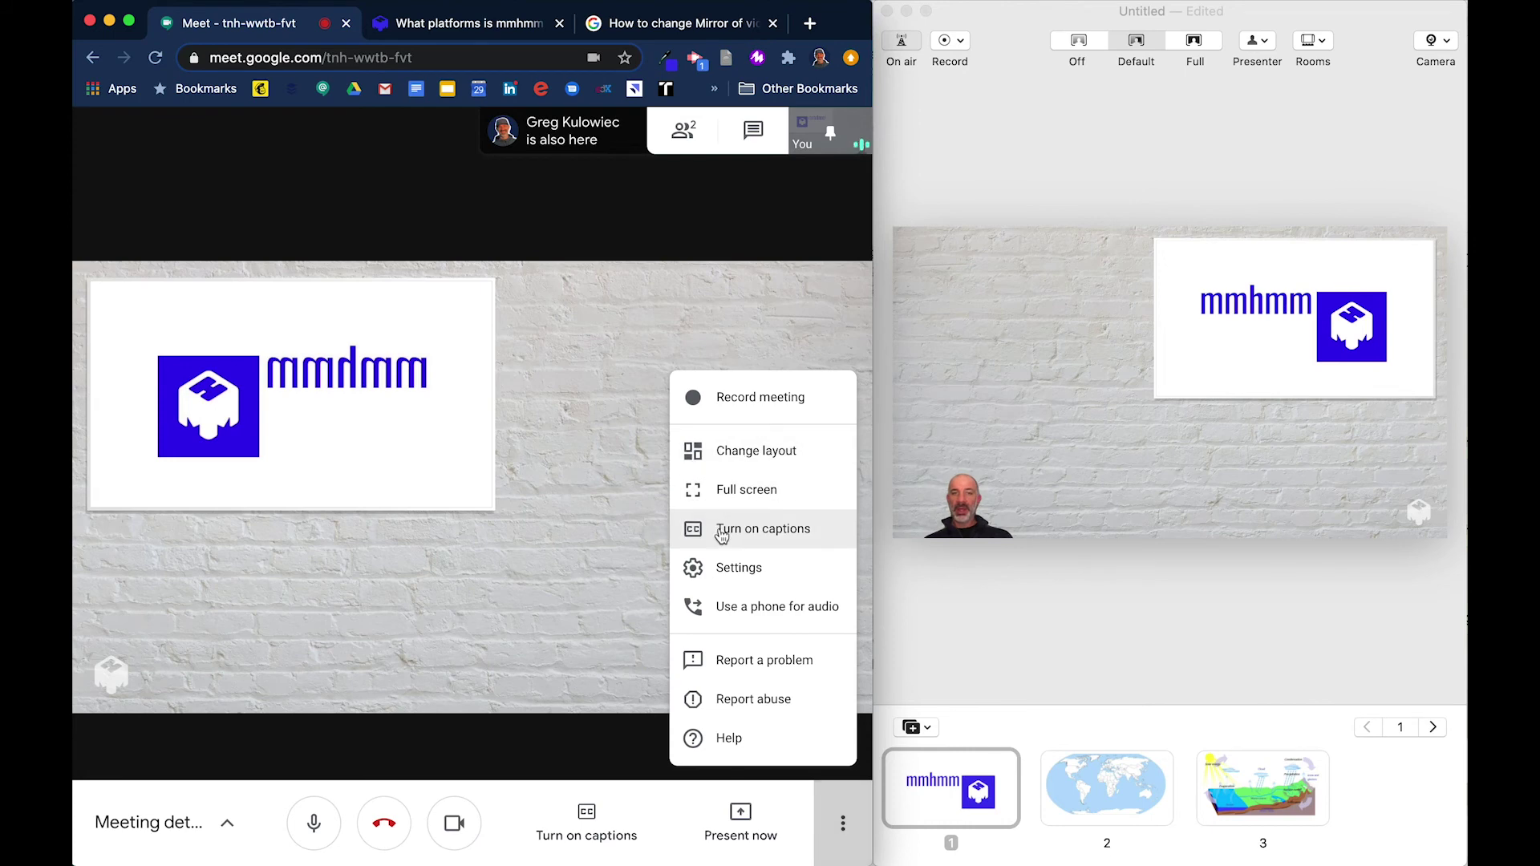
left_click(740, 569)
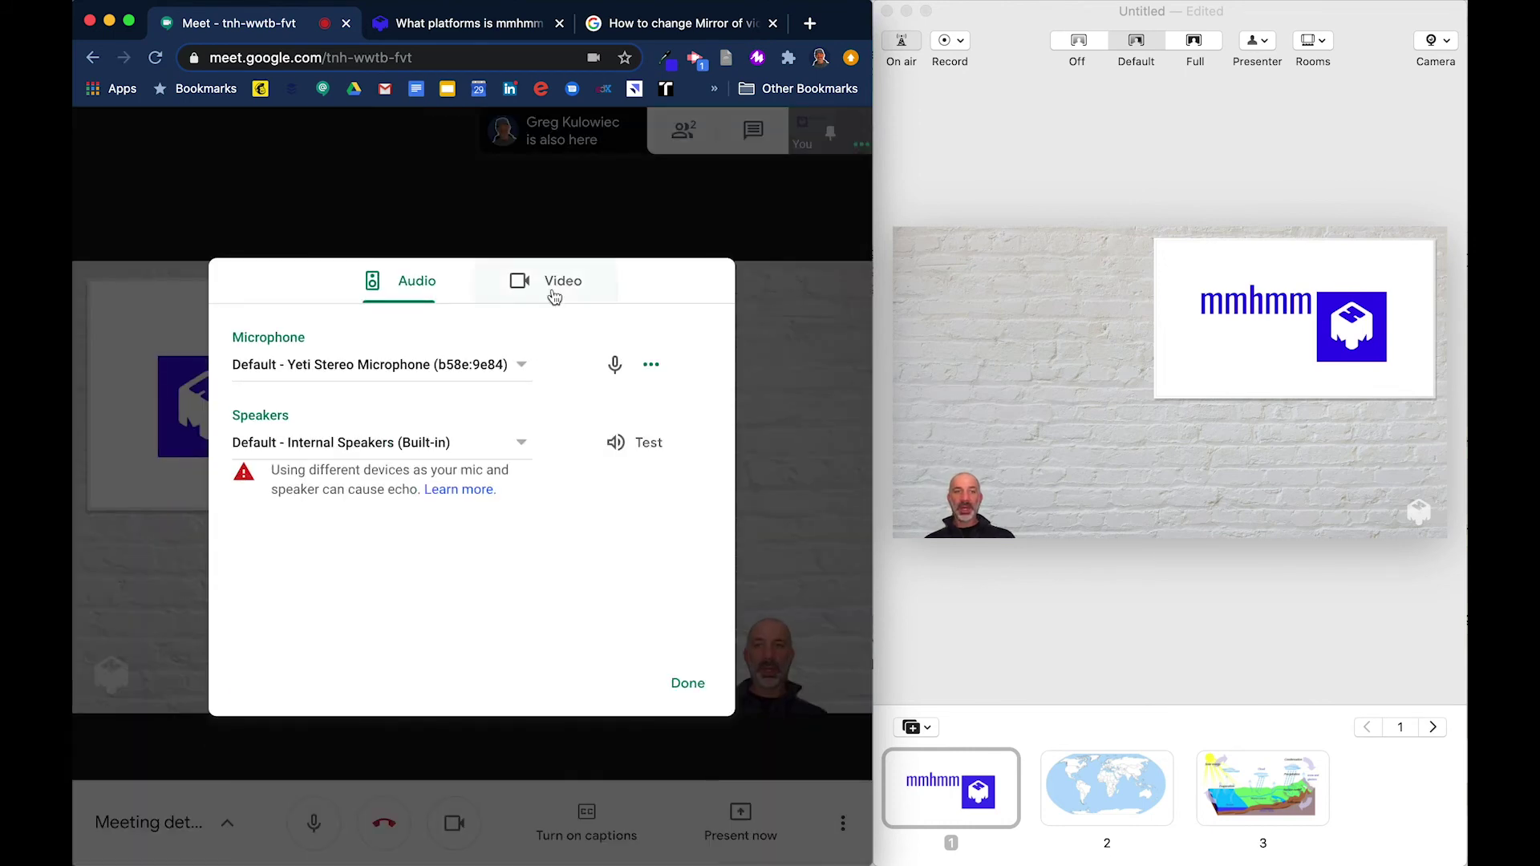
left_click(554, 294)
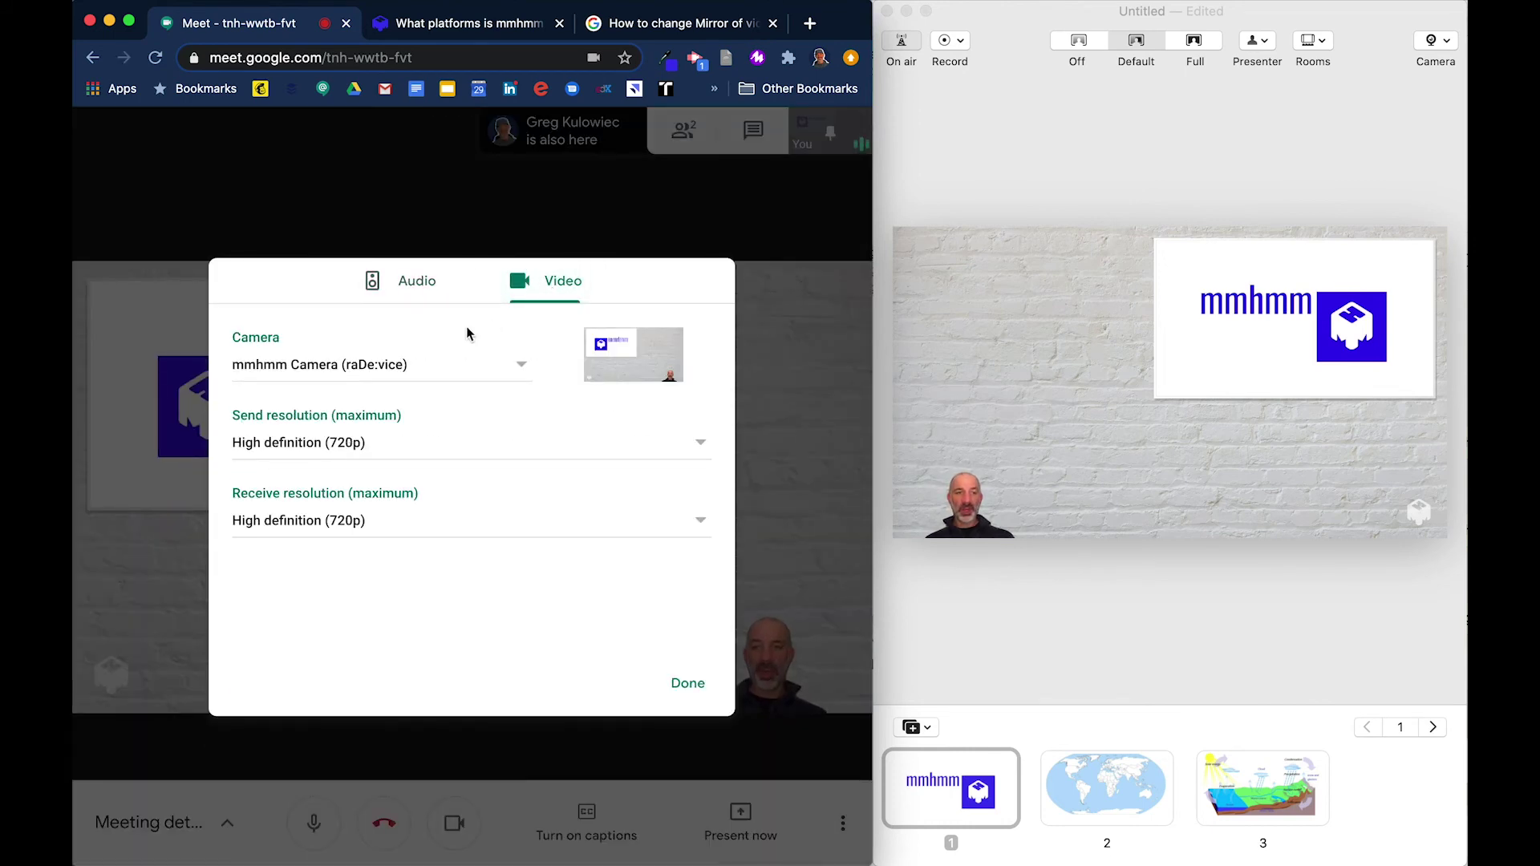
left_click(377, 368)
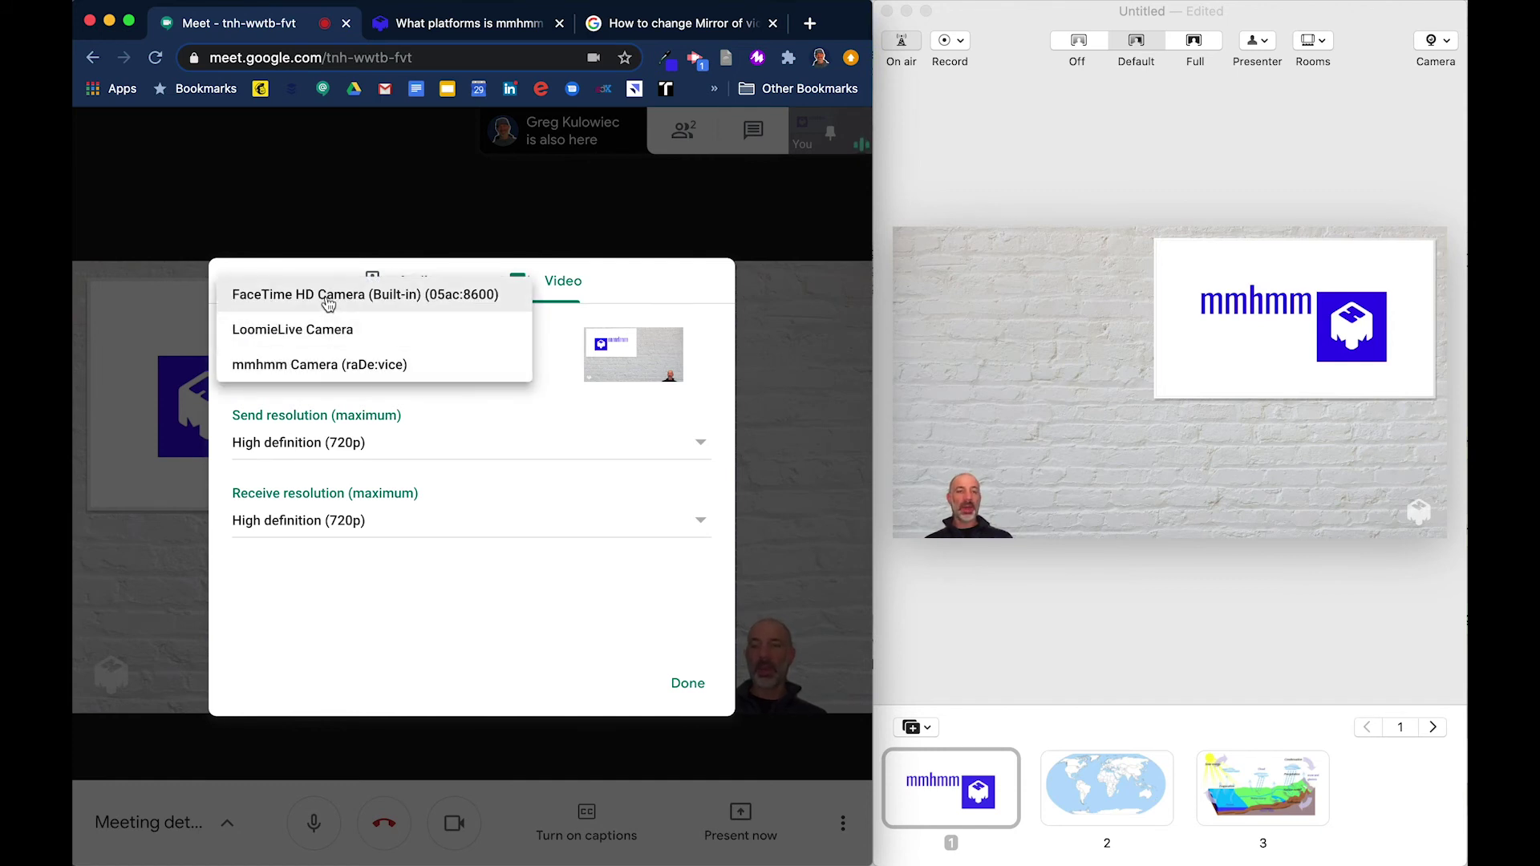
left_click(369, 213)
left_click(377, 215)
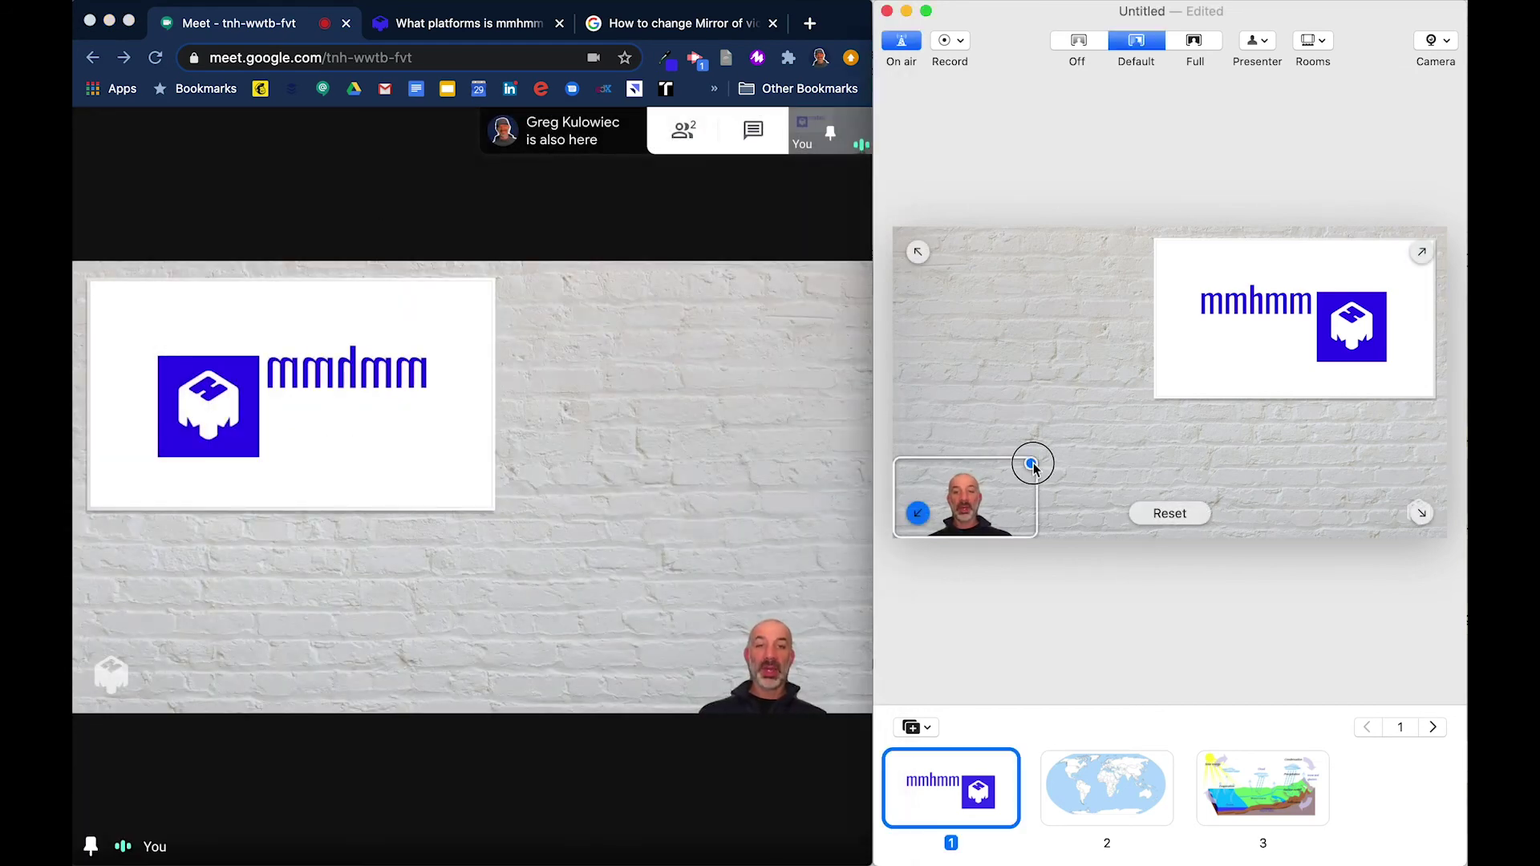
Enlarge the presenter video on the brick stage from its top-right corner, up and right.
left_click(1033, 459)
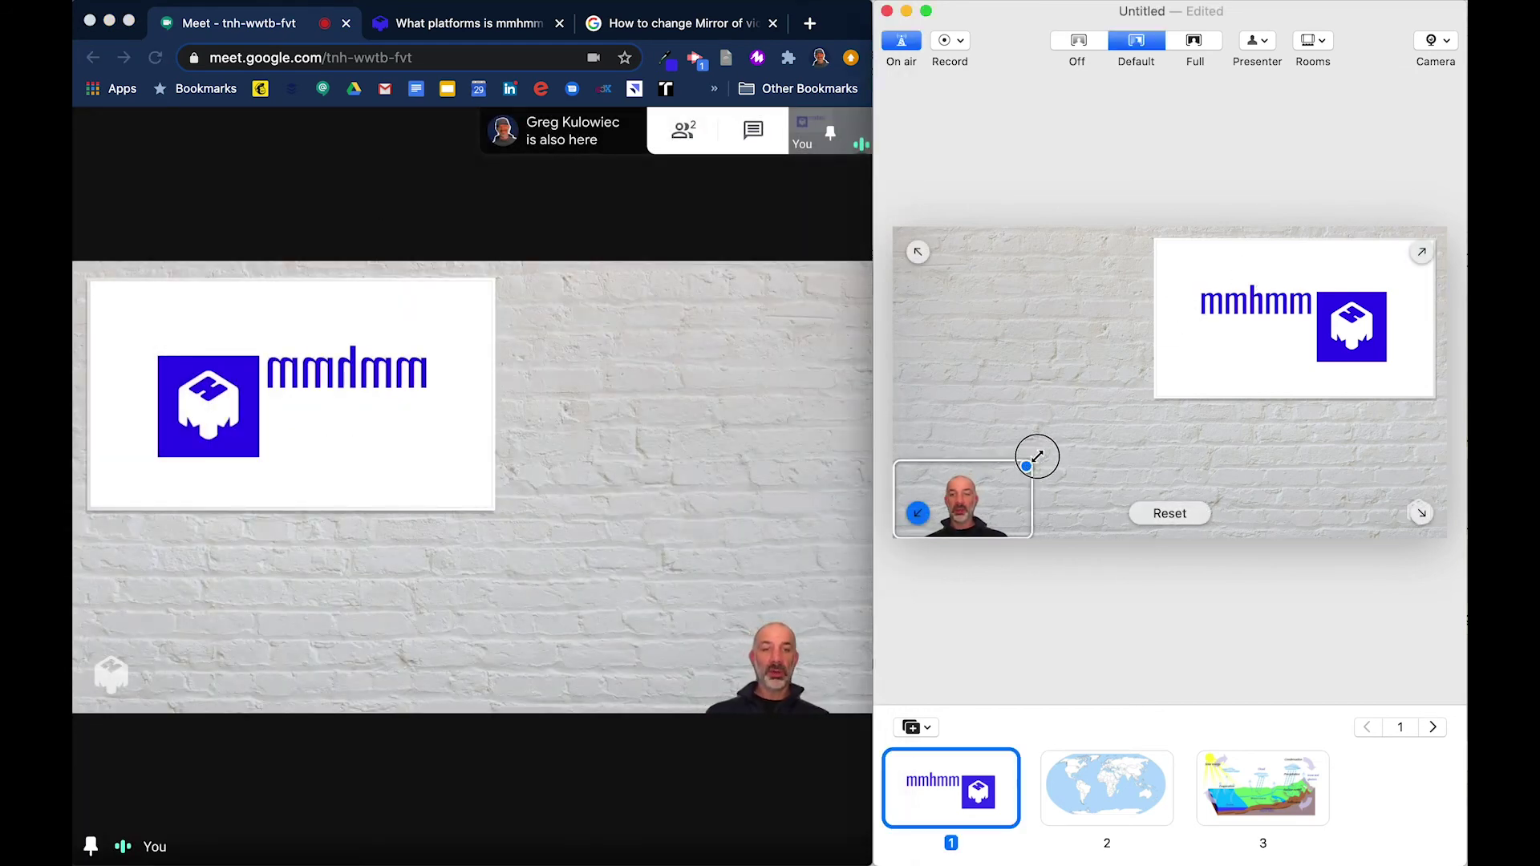
left_click_drag(1091, 414, 1193, 349)
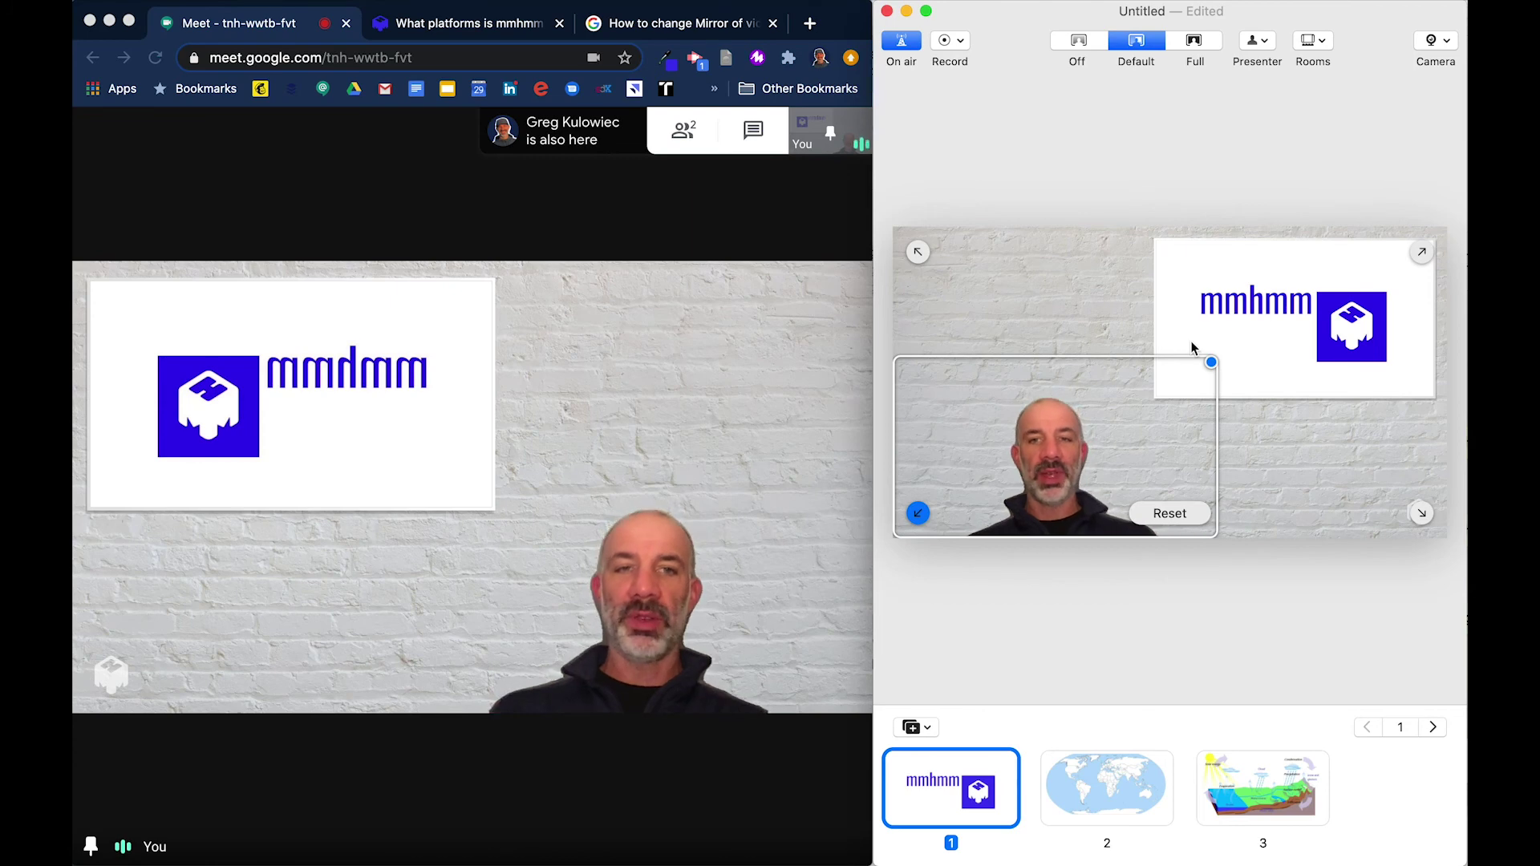